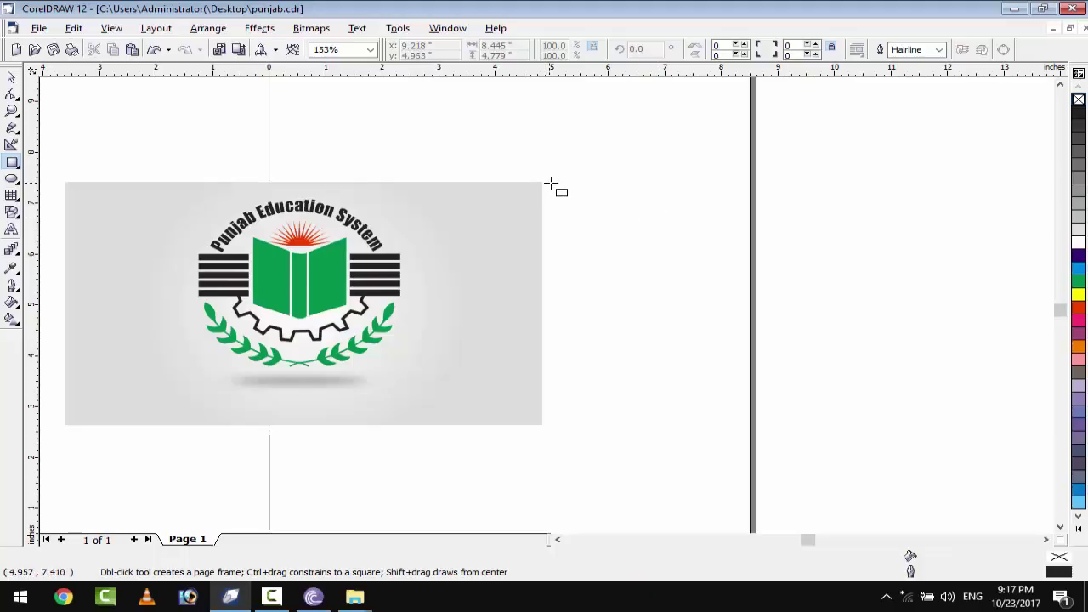
# - Draw a large rectangle to the right of the reference logo, matching its size
pyautogui.moveTo(551, 183)
pyautogui.mouseDown()
pyautogui.moveTo(996, 412)
pyautogui.moveTo(1044, 425)
pyautogui.mouseUp()
pyautogui.press('space')
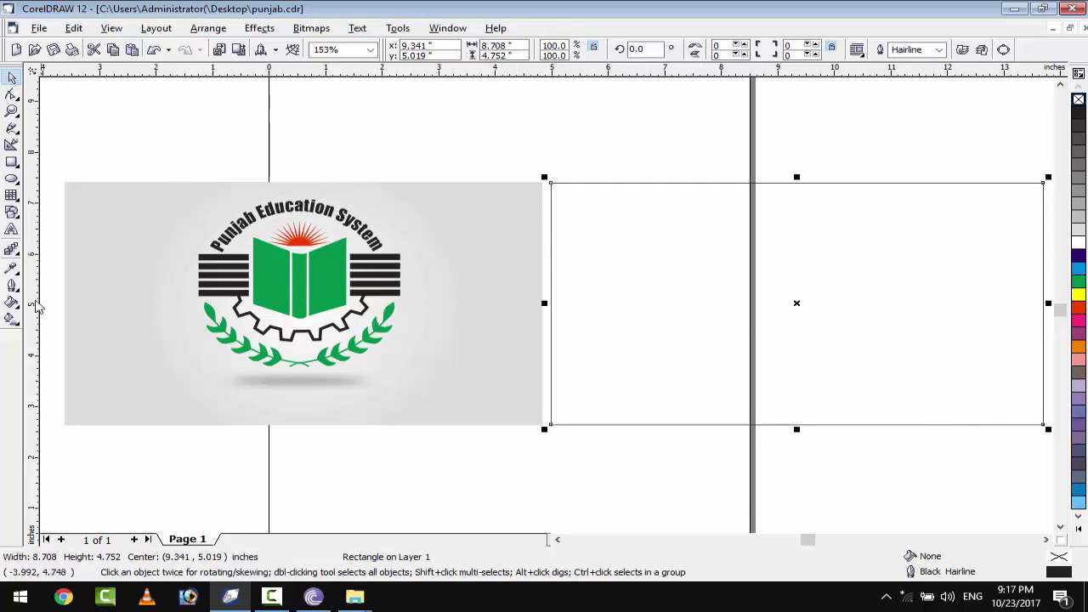
# - Give the rectangle a radial fountain fill from white to light grey
pyautogui.click(12, 289)
pyautogui.click(61, 308)
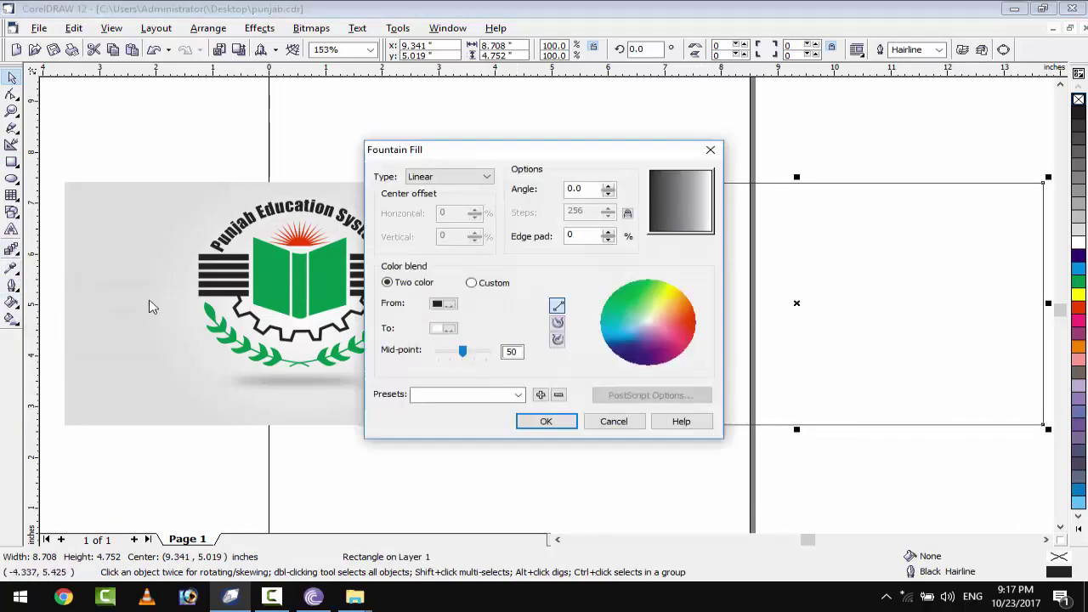
pyautogui.click(454, 176)
pyautogui.click(441, 200)
pyautogui.click(443, 303)
pyautogui.click(492, 319)
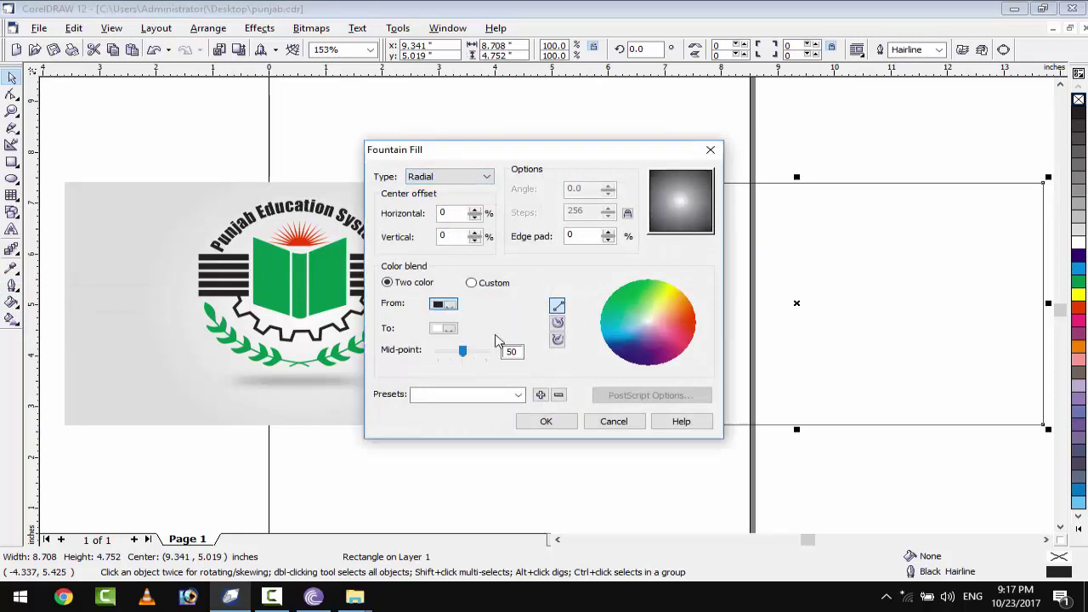
pyautogui.click(443, 328)
pyautogui.click(456, 348)
pyautogui.click(552, 421)
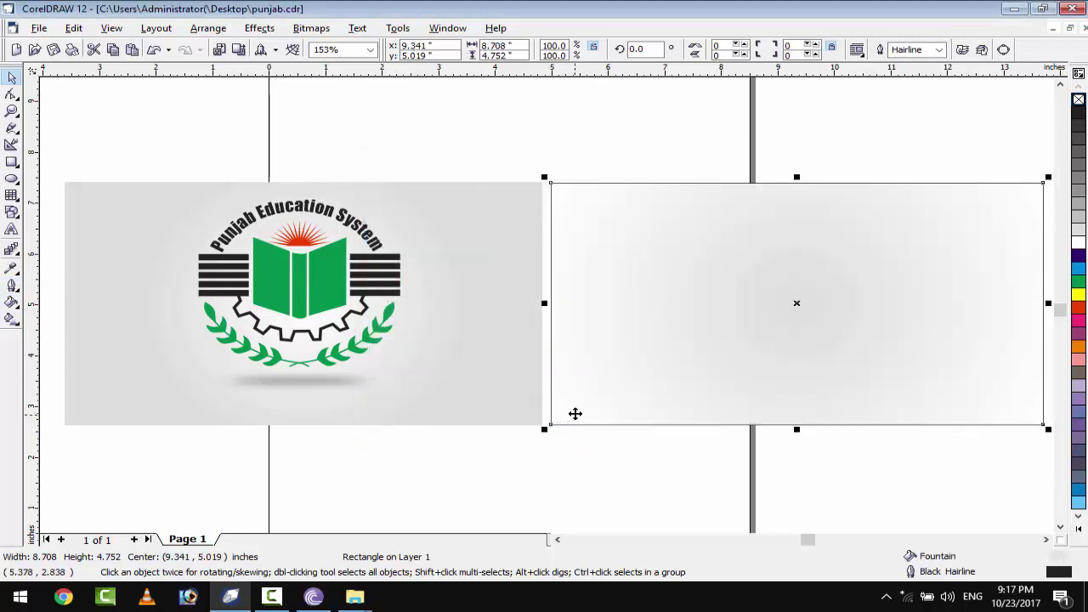
# - Revise the radial fill with a new start colour and a light grey end colour
pyautogui.press('F12')
pyautogui.press('Escape')
pyautogui.press('F11')
pyautogui.click(443, 304)
pyautogui.click(456, 323)
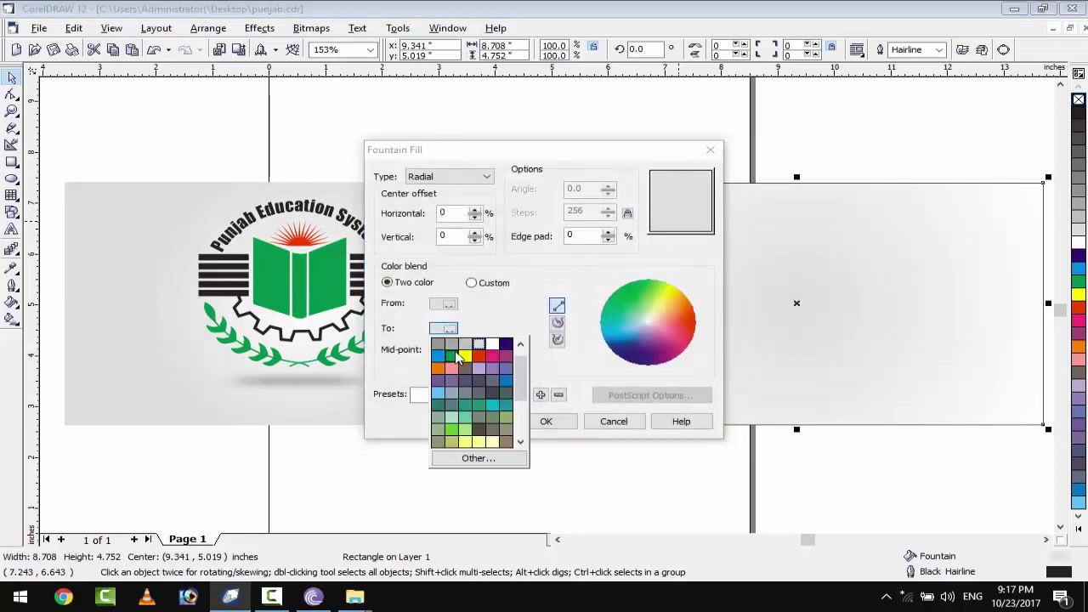
pyautogui.click(498, 354)
pyautogui.click(544, 421)
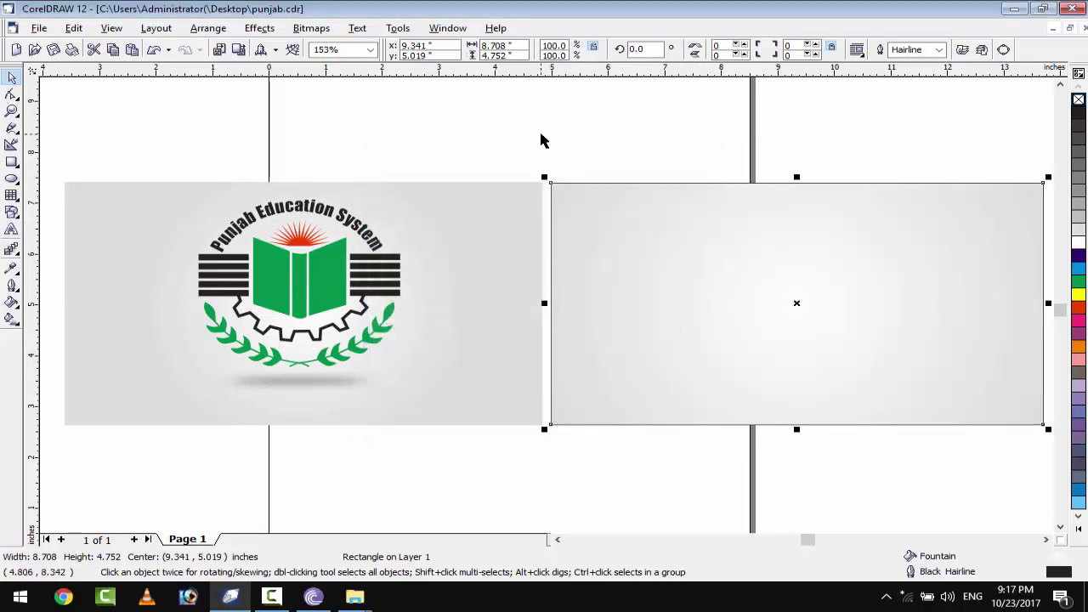
pyautogui.scroll(1, 257, 259)
pyautogui.scroll(1, 259, 270)
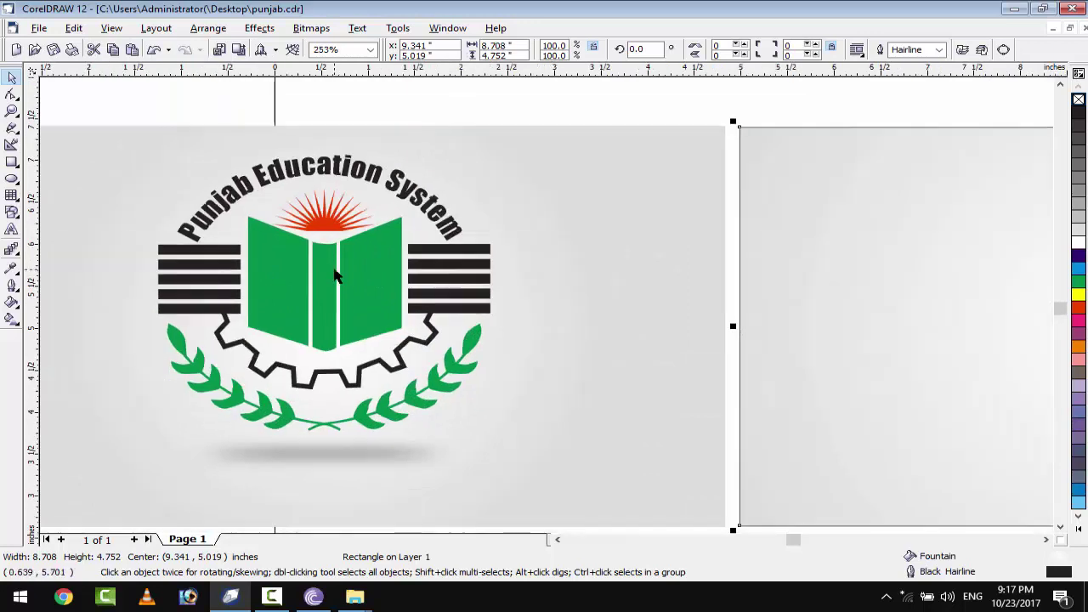
# - Trace the left green book page as a closed four-node Bezier outline
pyautogui.scroll(2, 225, 263)
pyautogui.press('F6')
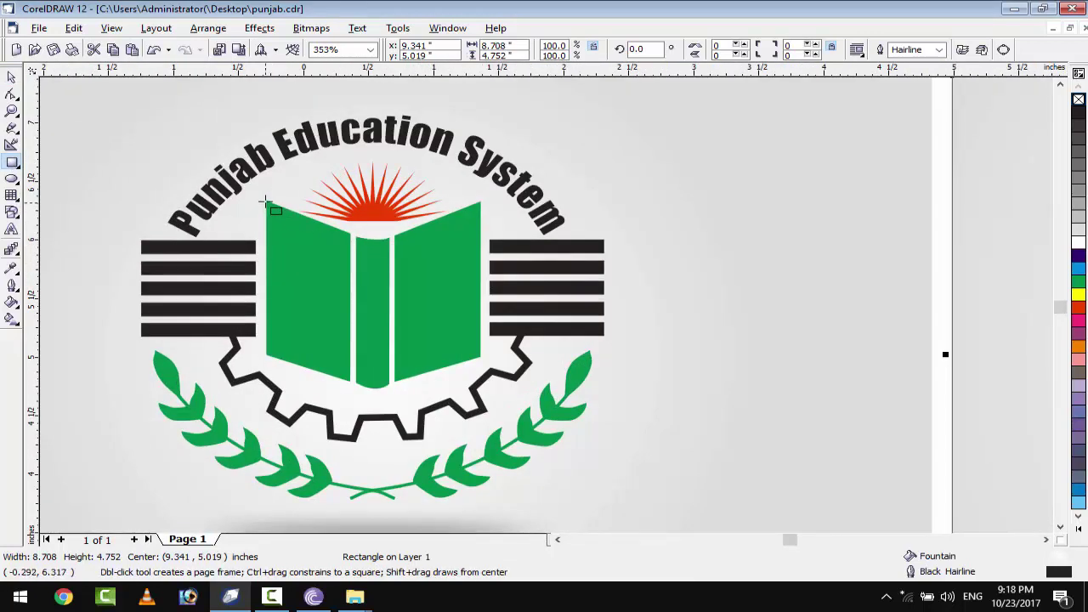
pyautogui.click(11, 128)
pyautogui.click(64, 136)
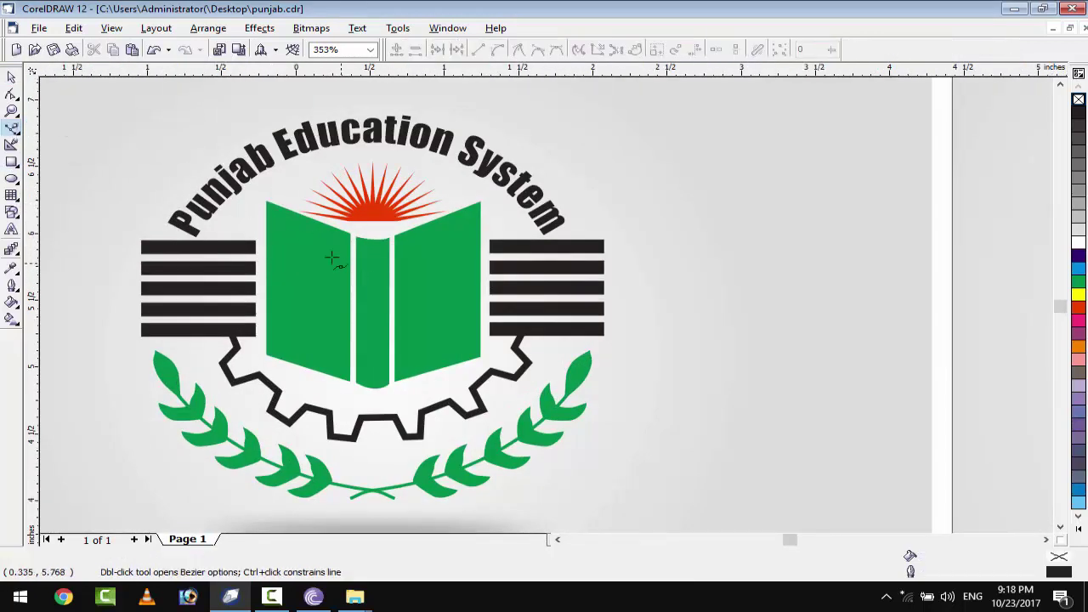
pyautogui.scroll(1, 225, 174)
pyautogui.click(230, 172)
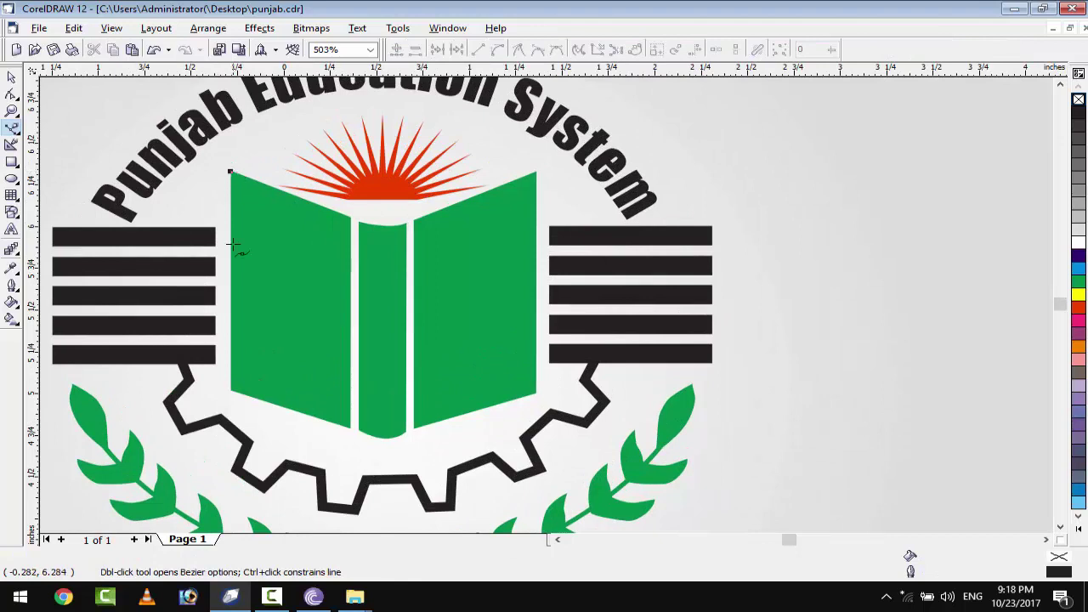
pyautogui.click(231, 388)
pyautogui.click(349, 425)
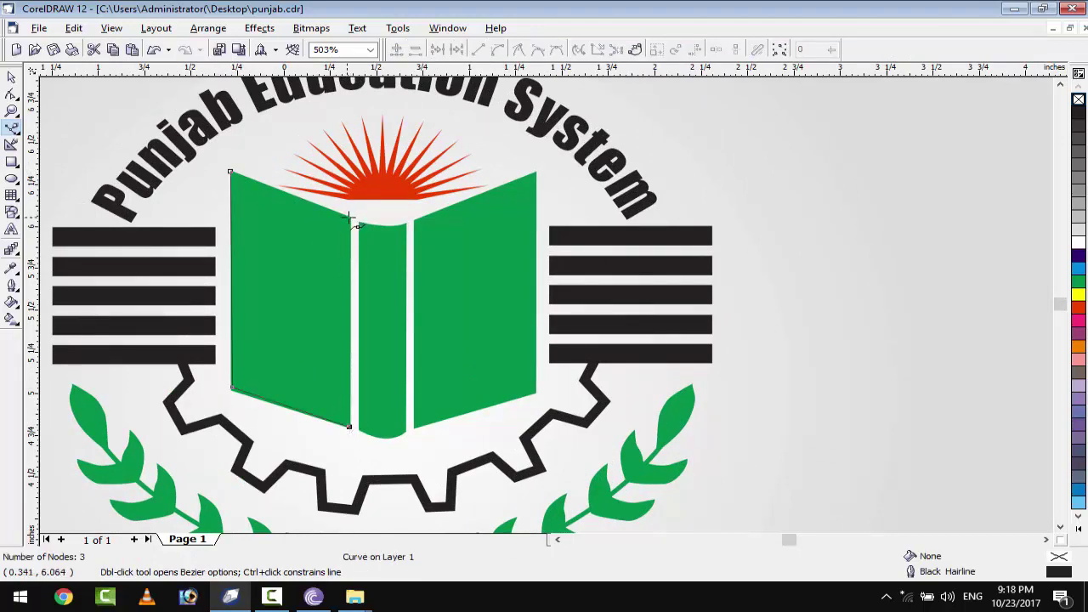
pyautogui.click(349, 218)
pyautogui.click(230, 173)
# - Duplicate the page outline and mirror it horizontally and vertically over the right page
pyautogui.press('space')
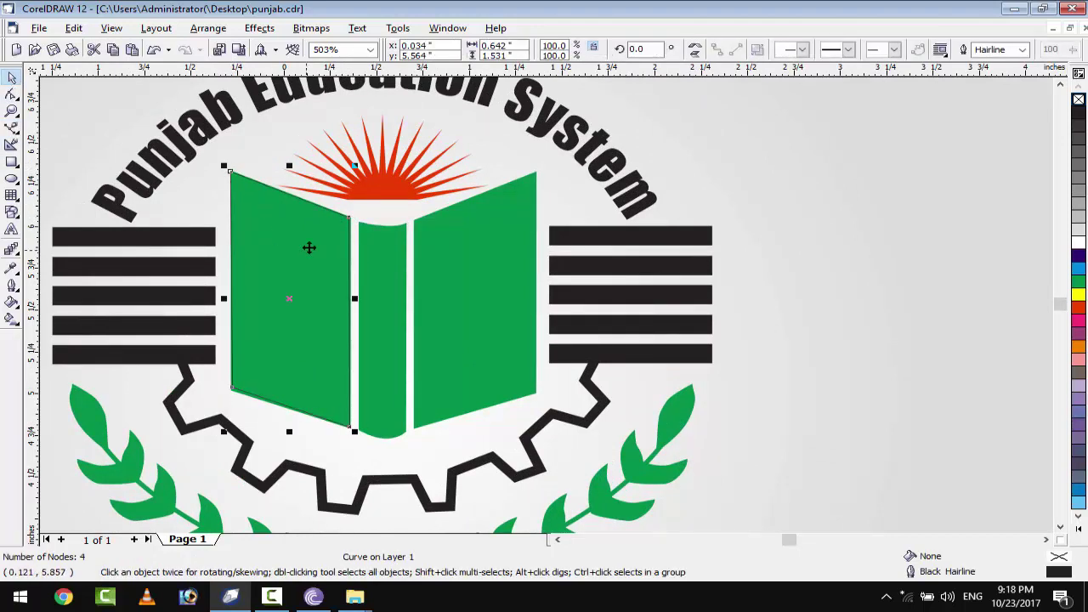
pyautogui.click(110, 30)
pyautogui.moveTo(74, 28)
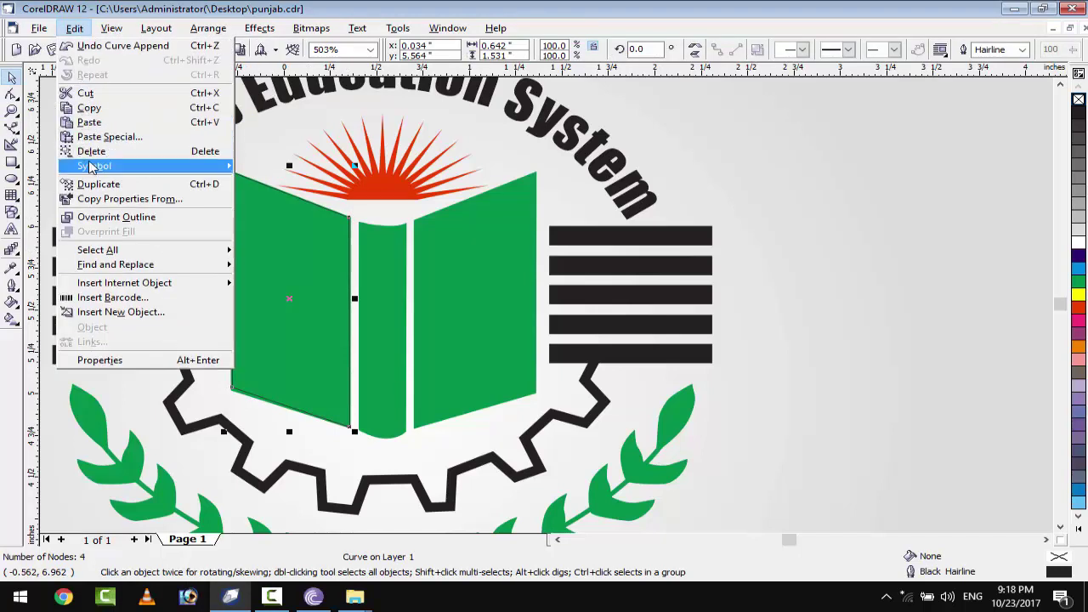
pyautogui.click(98, 183)
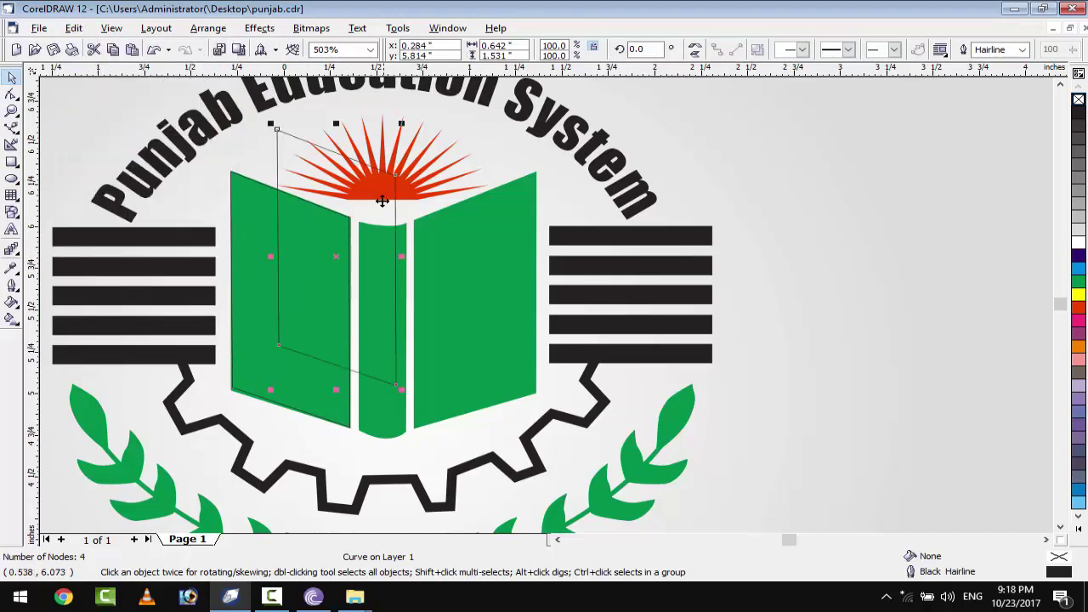
pyautogui.click(695, 51)
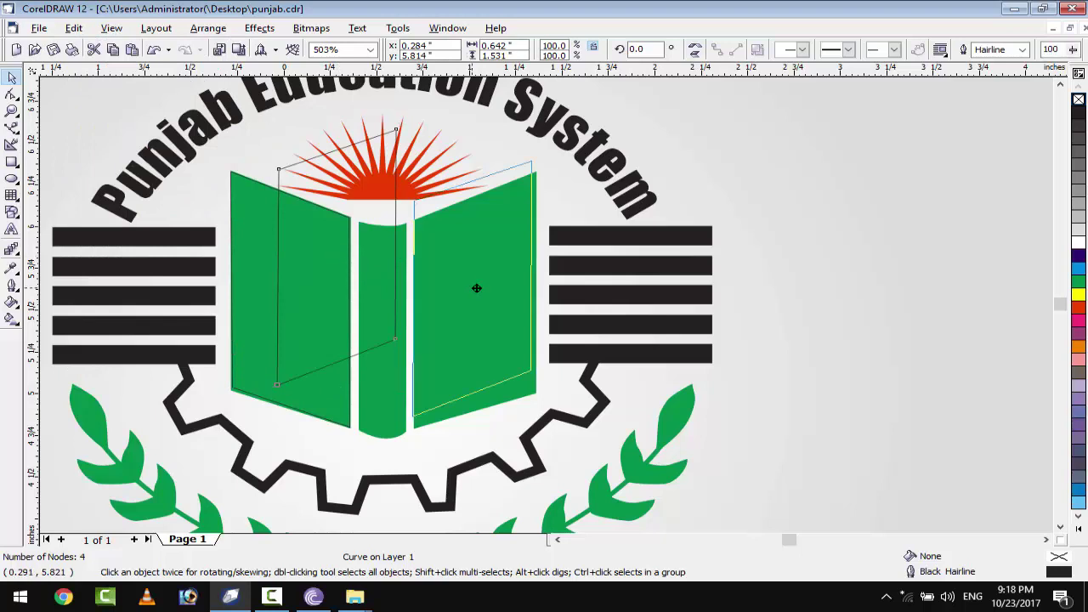
pyautogui.moveTo(475, 300); pyautogui.dragTo(473, 304)
pyautogui.click(694, 55)
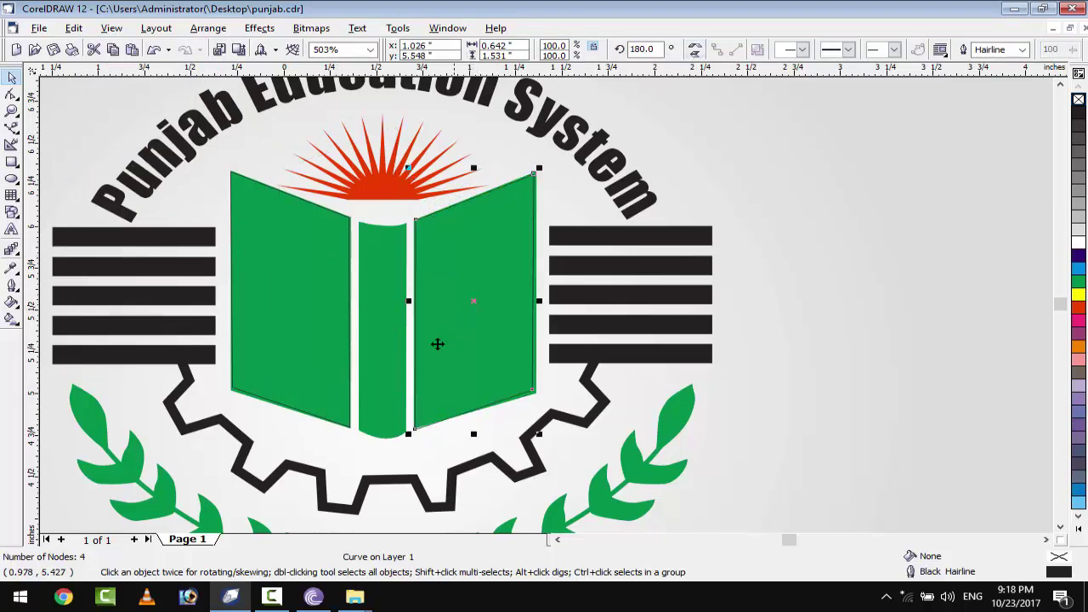
pyautogui.click(12, 180)
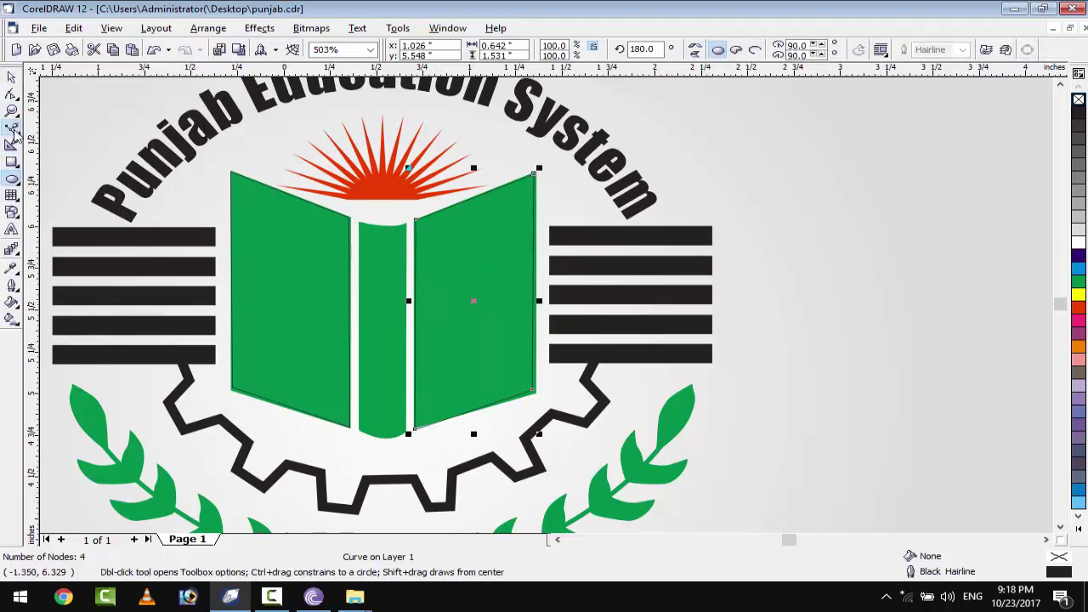
pyautogui.click(12, 128)
pyautogui.scroll(1, 321, 237)
# - Trace the curved book spine as a closed six-node Bezier shape
pyautogui.moveTo(358, 215); pyautogui.dragTo(415, 219)
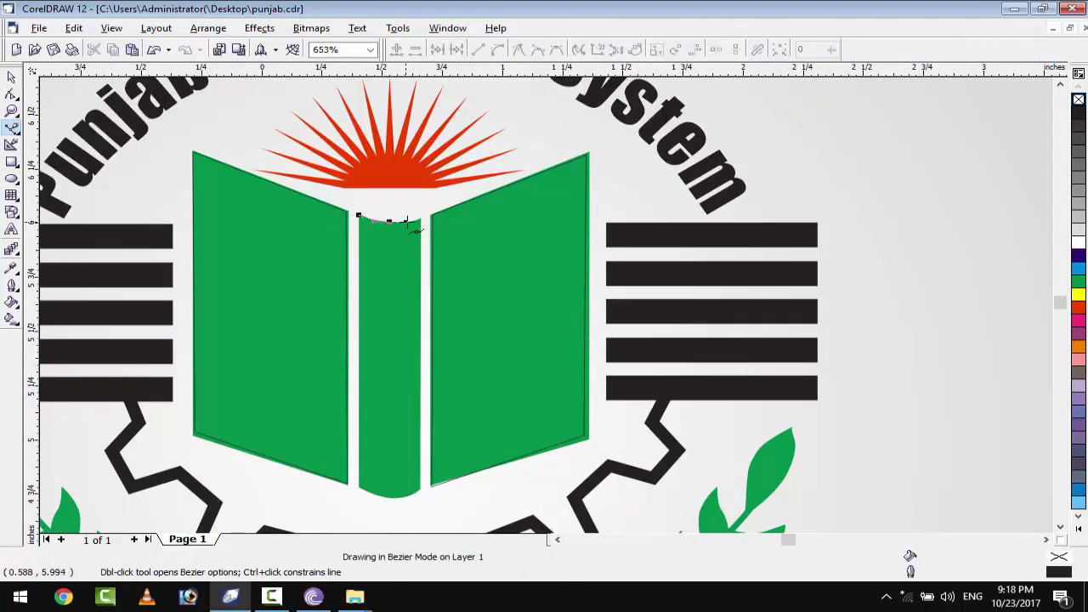
pyautogui.click(418, 219)
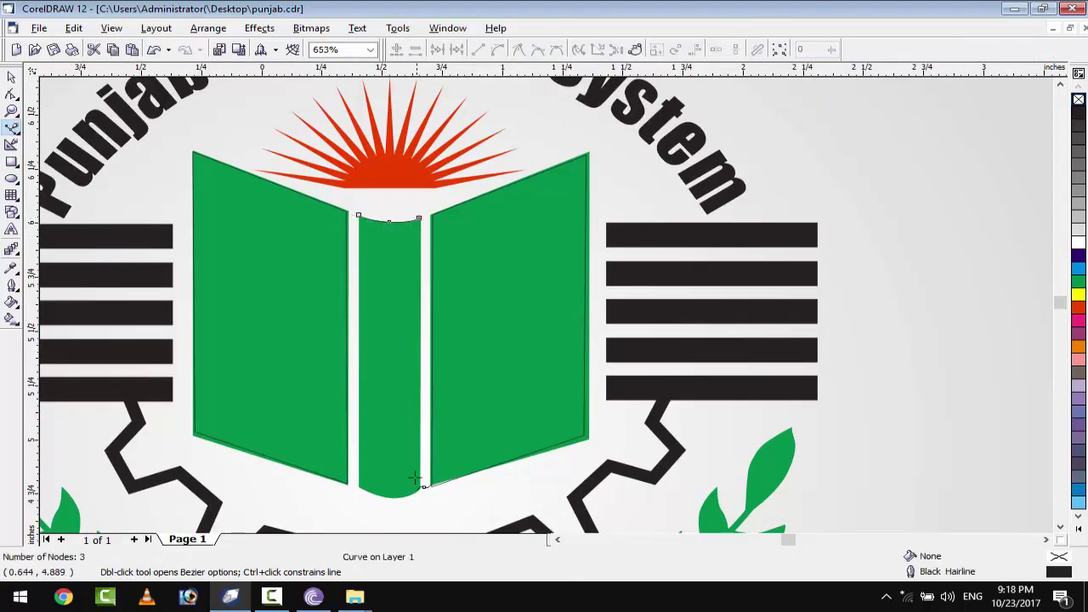
pyautogui.click(420, 488)
pyautogui.moveTo(359, 486); pyautogui.dragTo(322, 463)
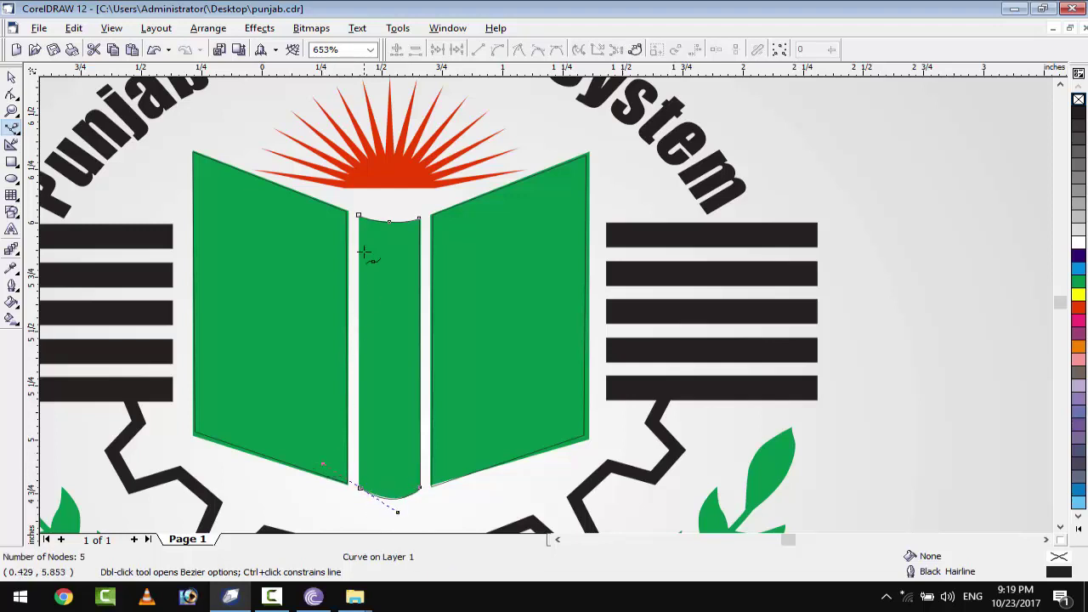
pyautogui.click(357, 238)
pyautogui.click(357, 215)
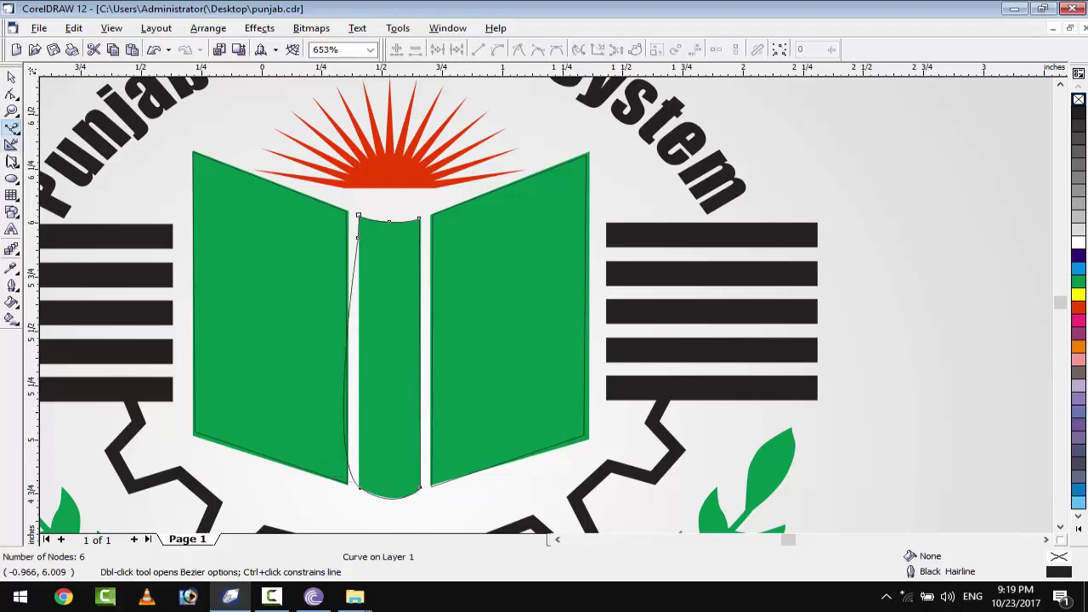
pyautogui.press('space')
# - Trim the spine's left edge straight using a rectangle over it
pyautogui.scroll(-2, 283, 180)
pyautogui.moveTo(286, 128); pyautogui.dragTo(361, 477)
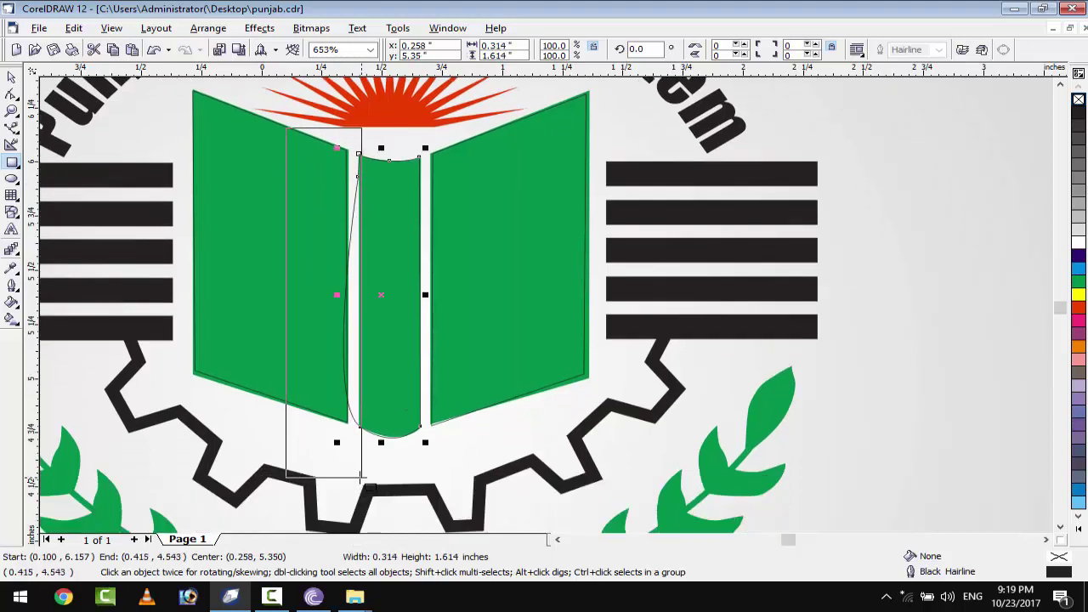
pyautogui.click(11, 77)
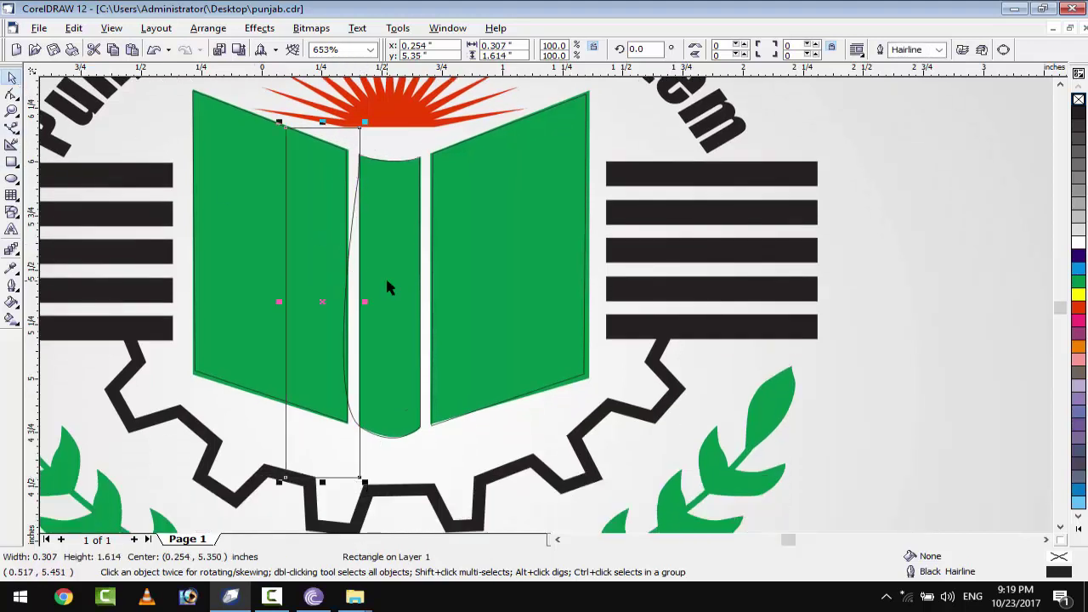
pyautogui.keyDown('shift'); pyautogui.click(398, 270); pyautogui.keyUp('shift')
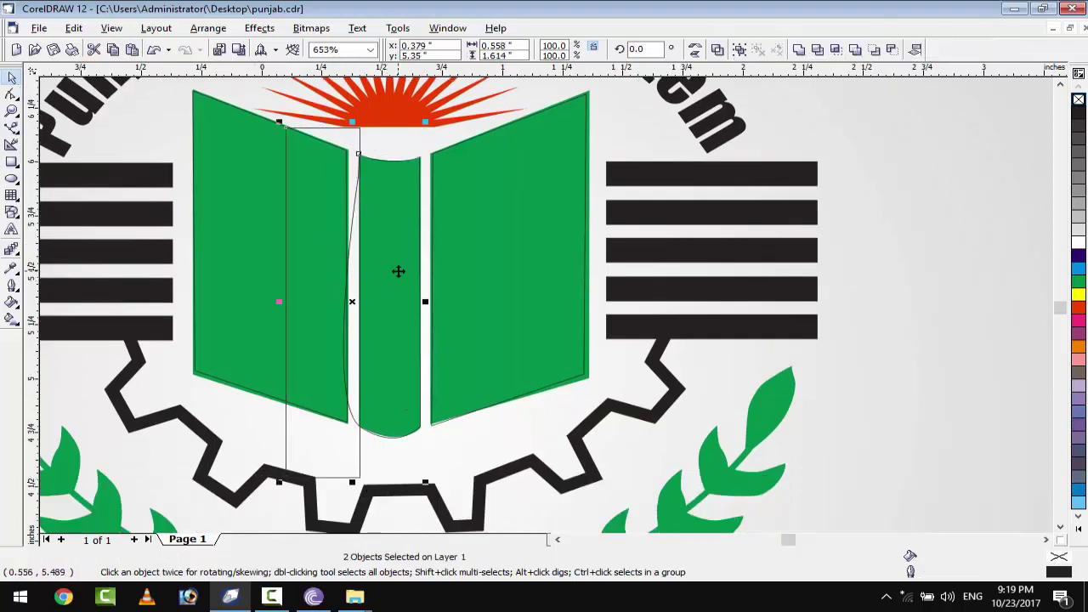
pyautogui.click(892, 48)
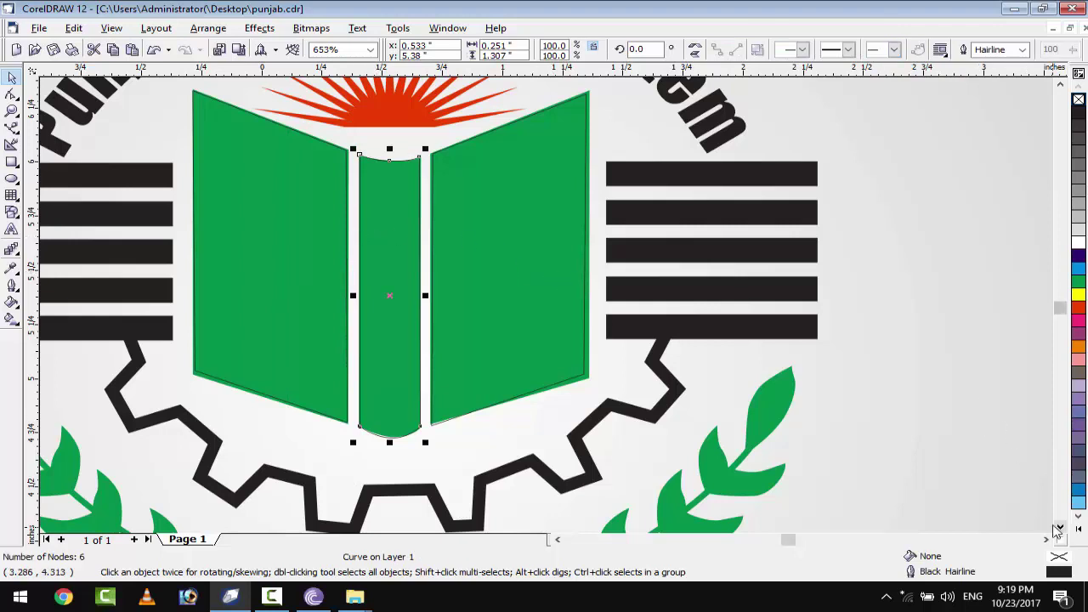
# - Widen the right book page slightly
pyautogui.click(567, 333)
pyautogui.moveTo(593, 258); pyautogui.dragTo(594, 258)
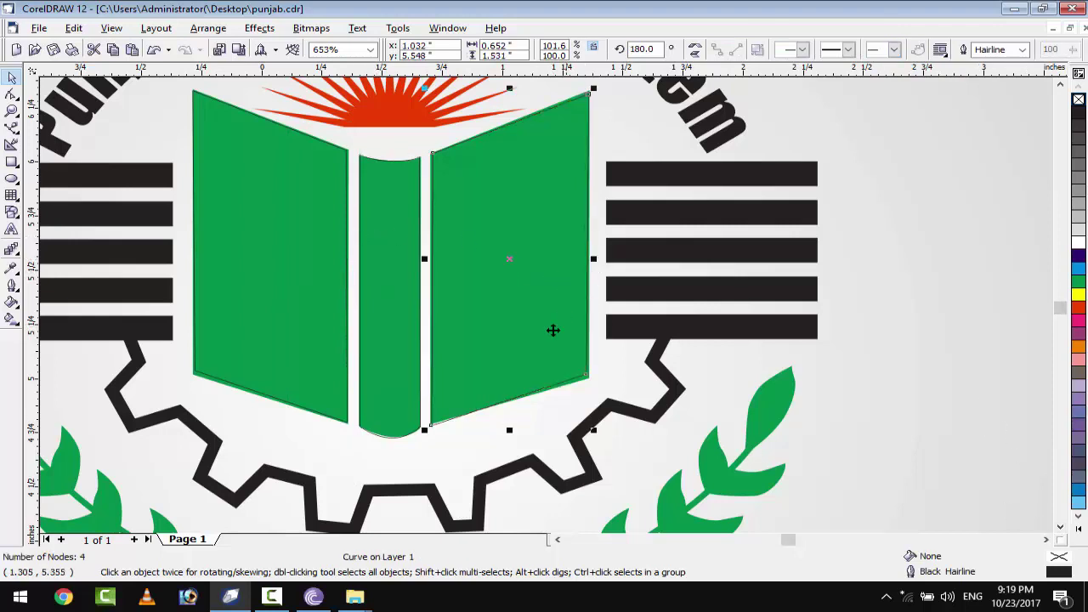
pyautogui.scroll(-1, 485, 371)
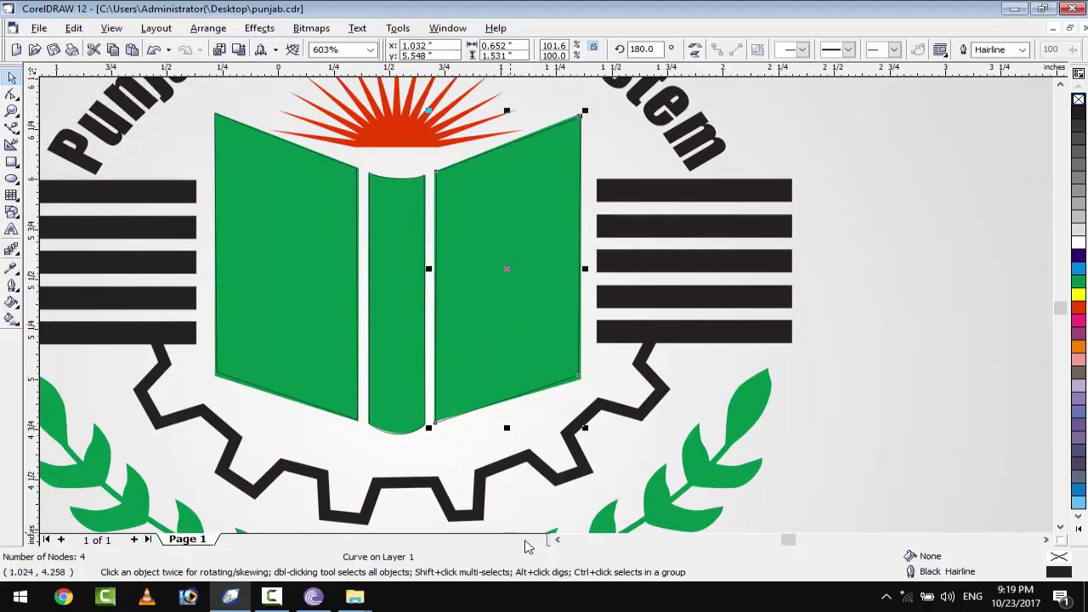
pyautogui.hscroll(-2, 343, 406)
# - Draw a rectangle over the top-left black stripe and repeat copies down the bars
pyautogui.click(12, 161)
pyautogui.moveTo(205, 181); pyautogui.dragTo(402, 203)
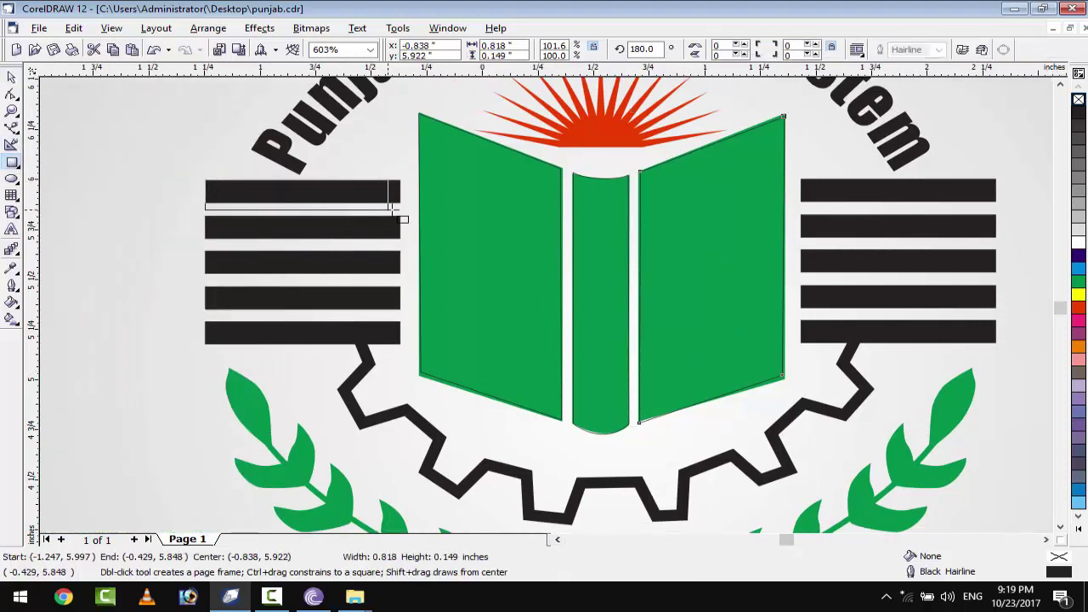
pyautogui.press('space')
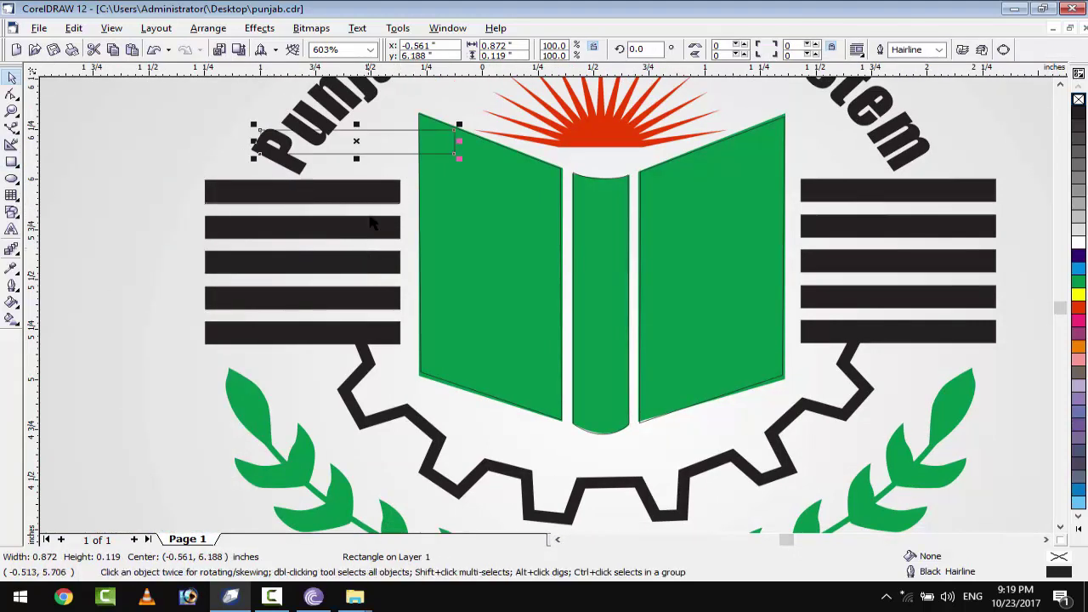
pyautogui.moveTo(356, 145)
pyautogui.mouseDown()
pyautogui.moveTo(323, 227)
pyautogui.moveTo(303, 228)
pyautogui.mouseUp()
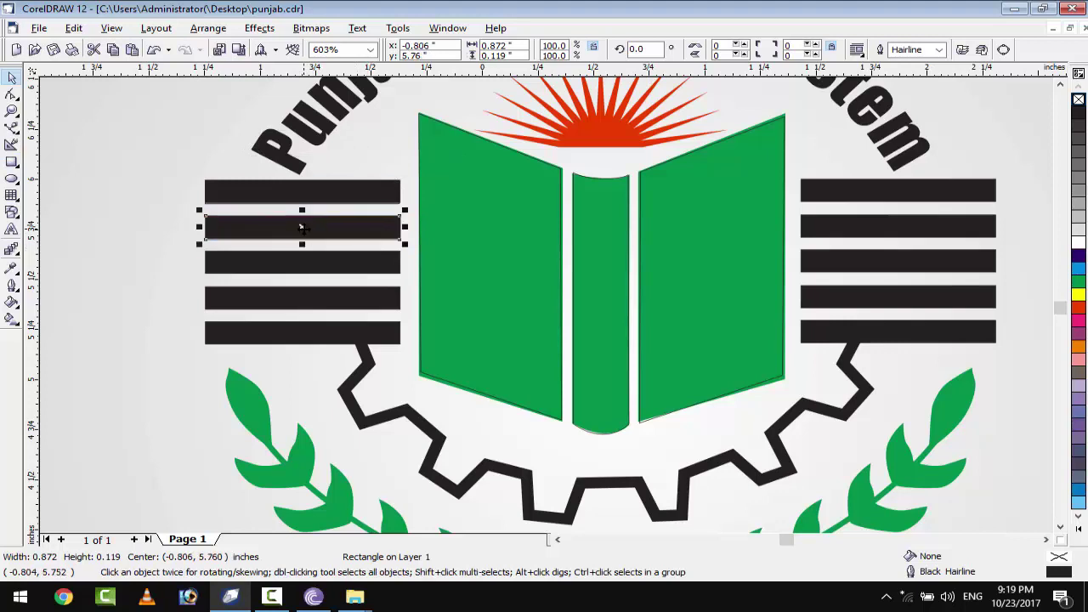
pyautogui.press('Down')
pyautogui.hotkey('ctrl', 'd')
pyautogui.hotkey('ctrl', 'd')
pyautogui.scroll(-1, 213, 243)
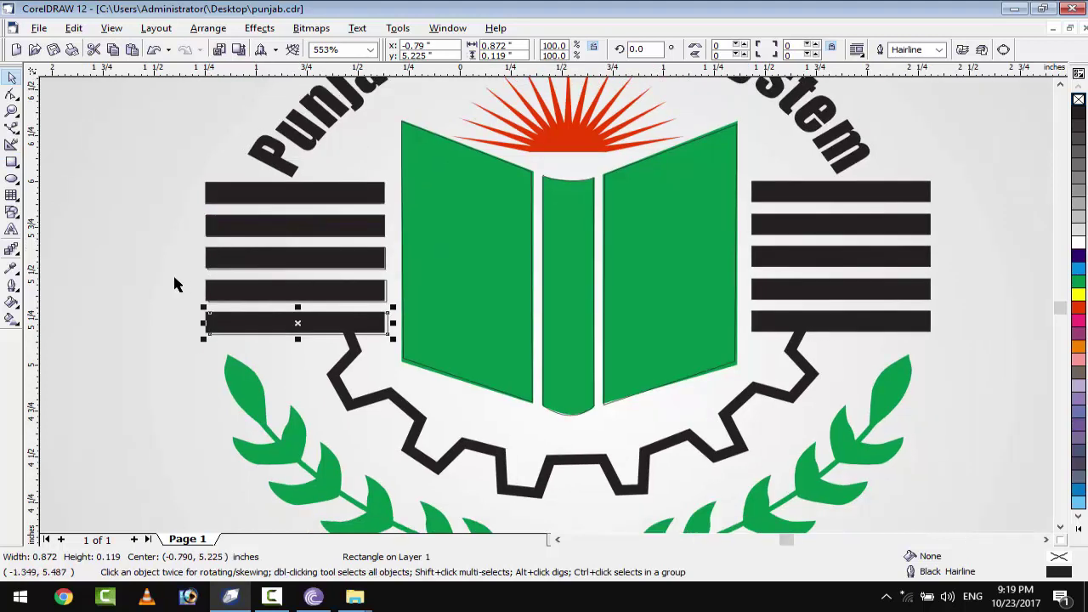
pyautogui.rightClick(114, 281)
pyautogui.click(107, 292)
# - Align and group the left stripe rectangles, moving a duplicate over the right stripes
pyautogui.moveTo(146, 167); pyautogui.dragTo(408, 353)
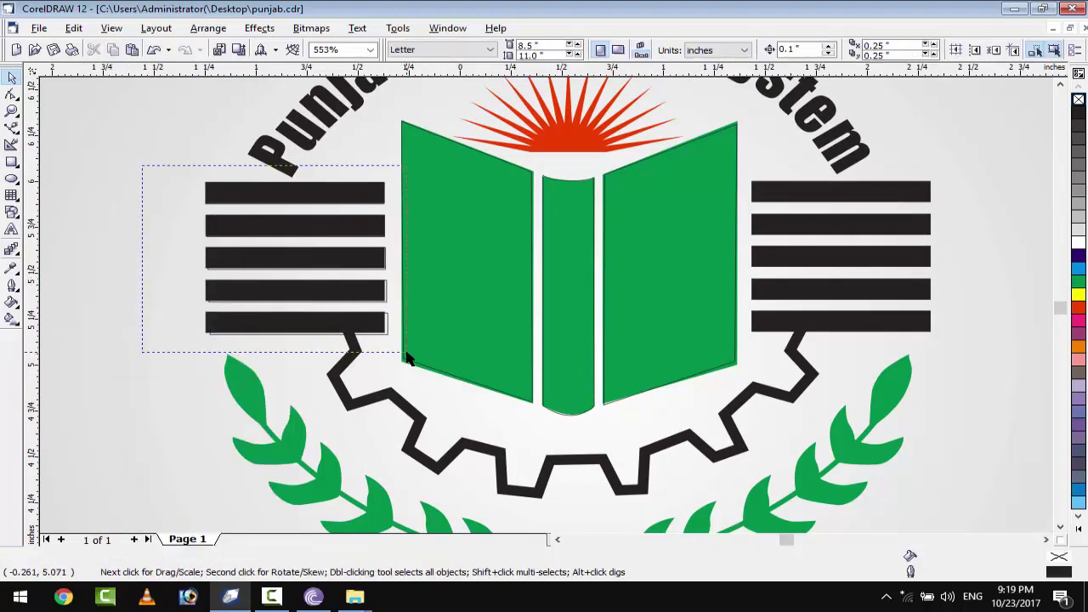
pyautogui.click(212, 28)
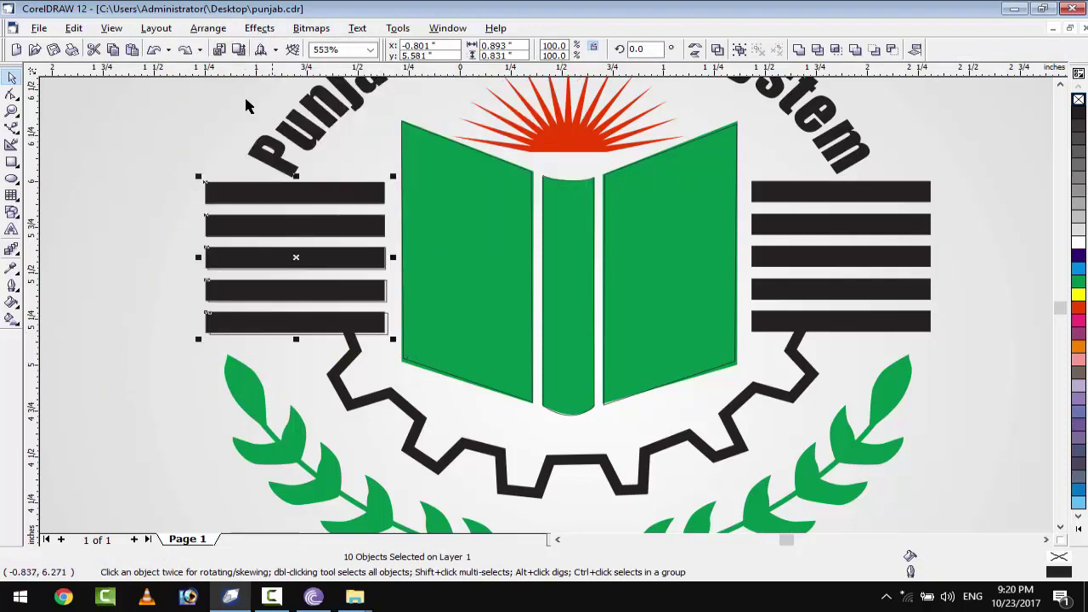
pyautogui.click(449, 146)
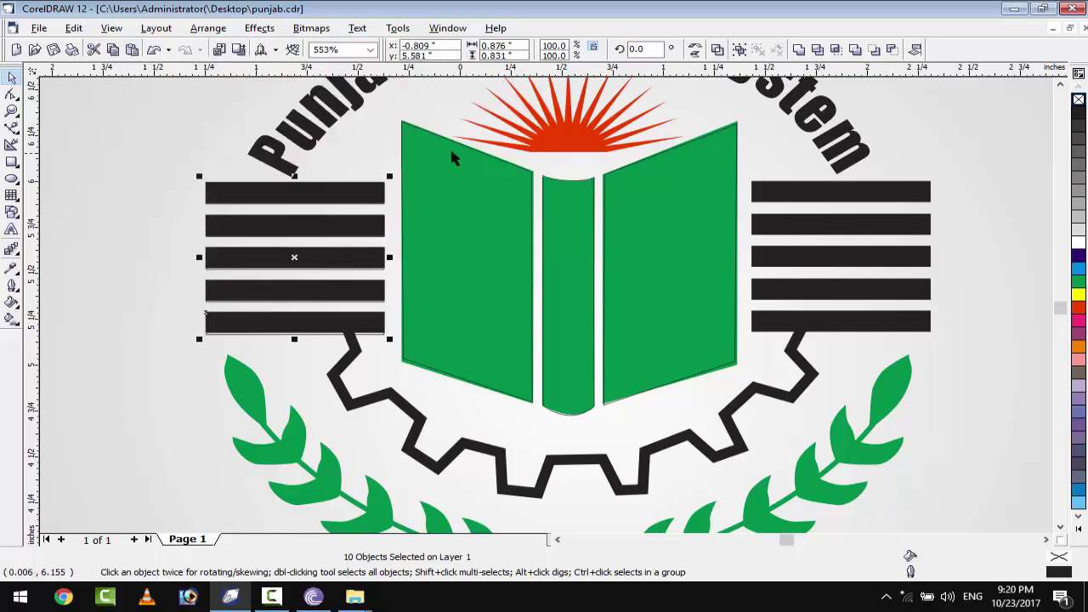
pyautogui.click(208, 28)
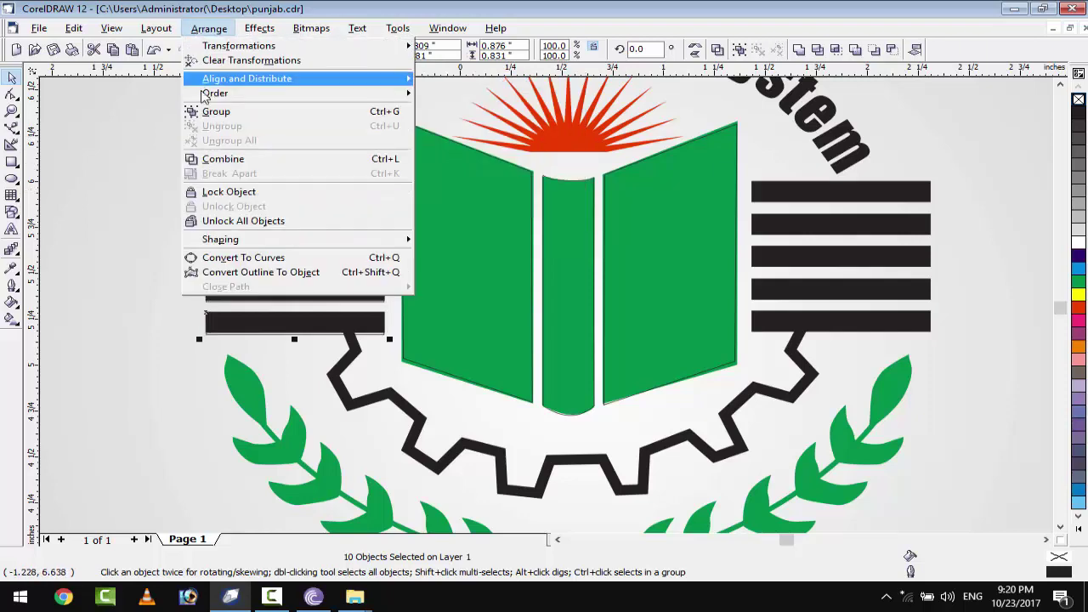
pyautogui.click(225, 110)
pyautogui.click(74, 28)
pyautogui.click(96, 182)
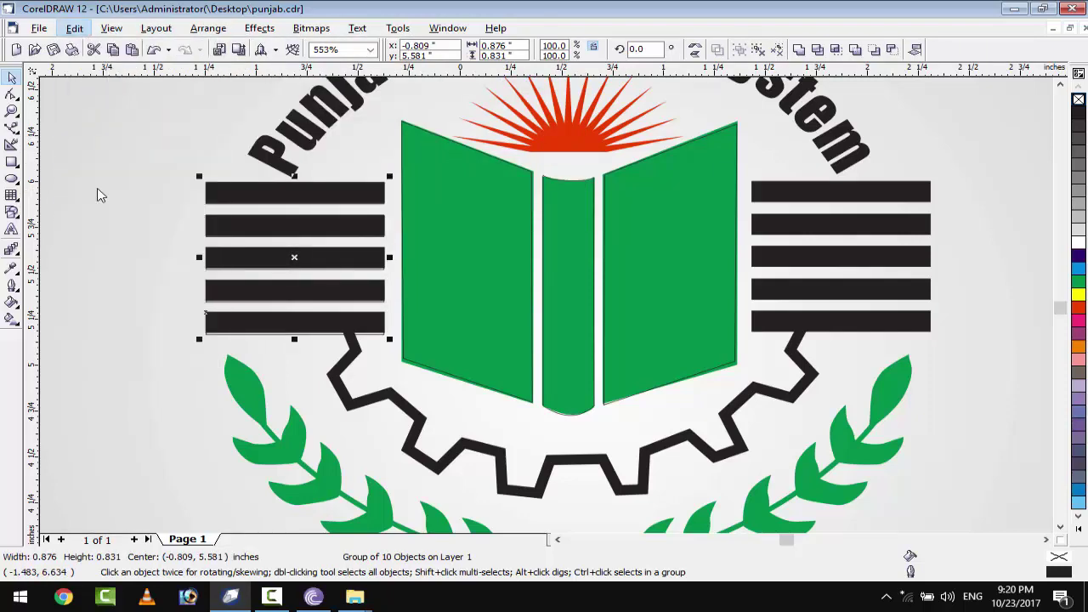
pyautogui.moveTo(401, 280); pyautogui.dragTo(892, 324)
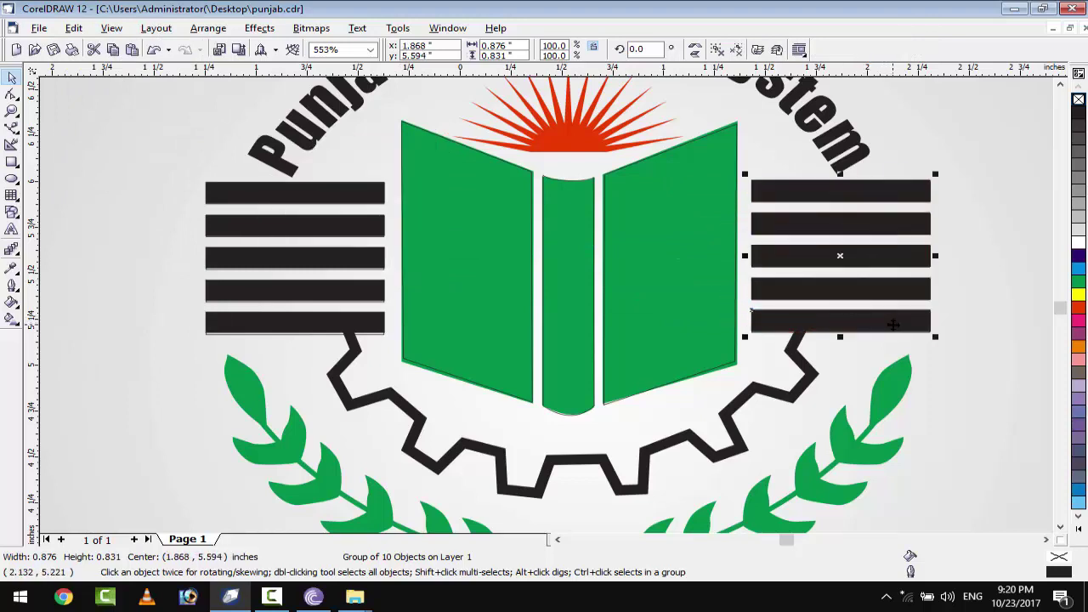
pyautogui.press('Tab')
# - Lock the large background rectangle in place
pyautogui.click(813, 325)
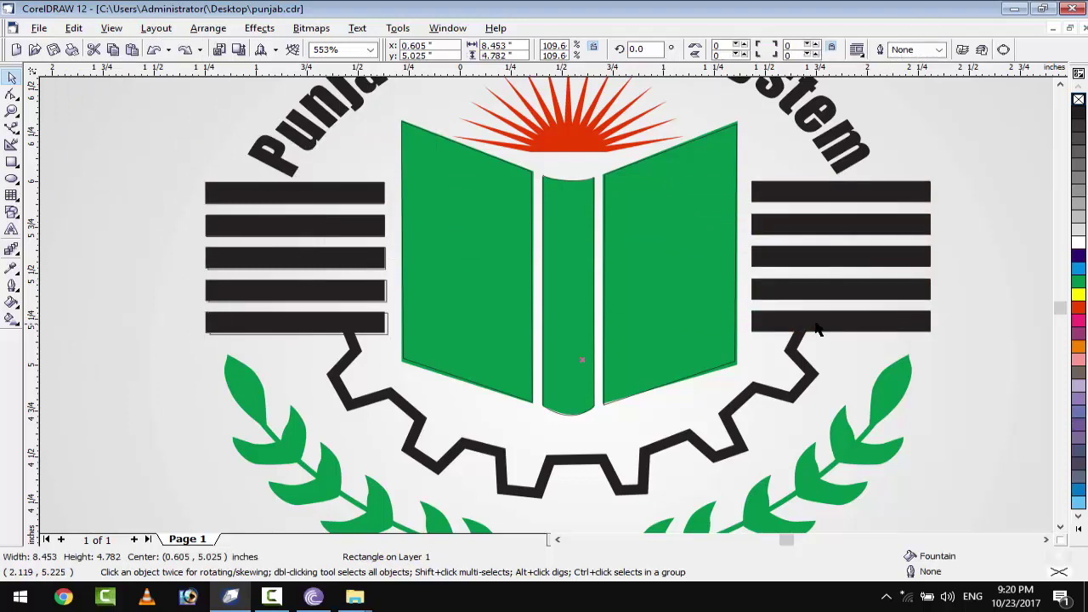
pyautogui.click(207, 329)
pyautogui.press('Tab')
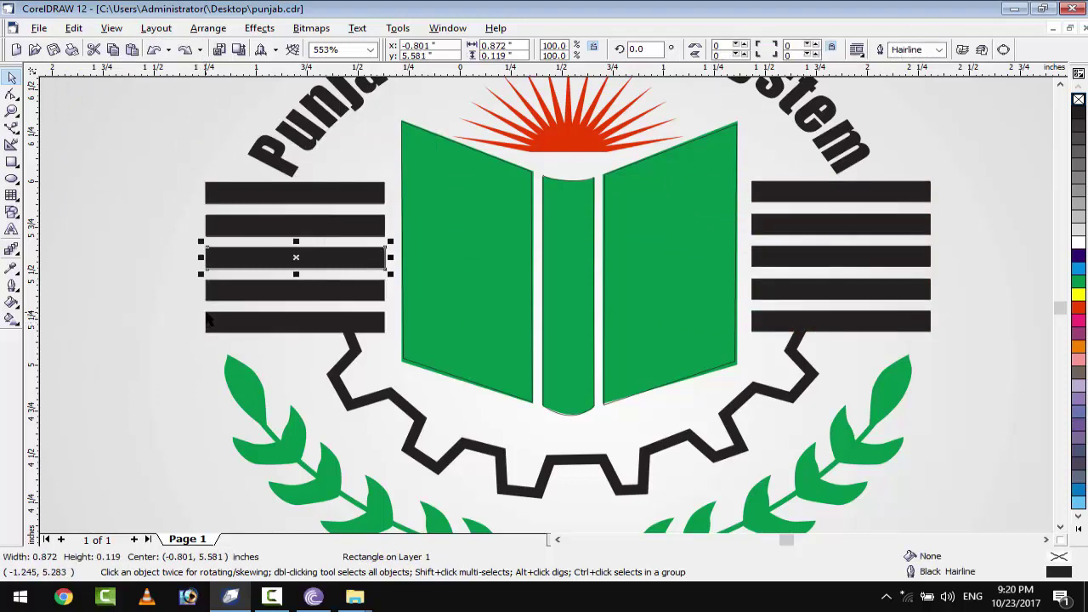
pyautogui.press('Tab')
pyautogui.press('Tab')
pyautogui.press('Tab')
pyautogui.press('Escape')
pyautogui.click(12, 162)
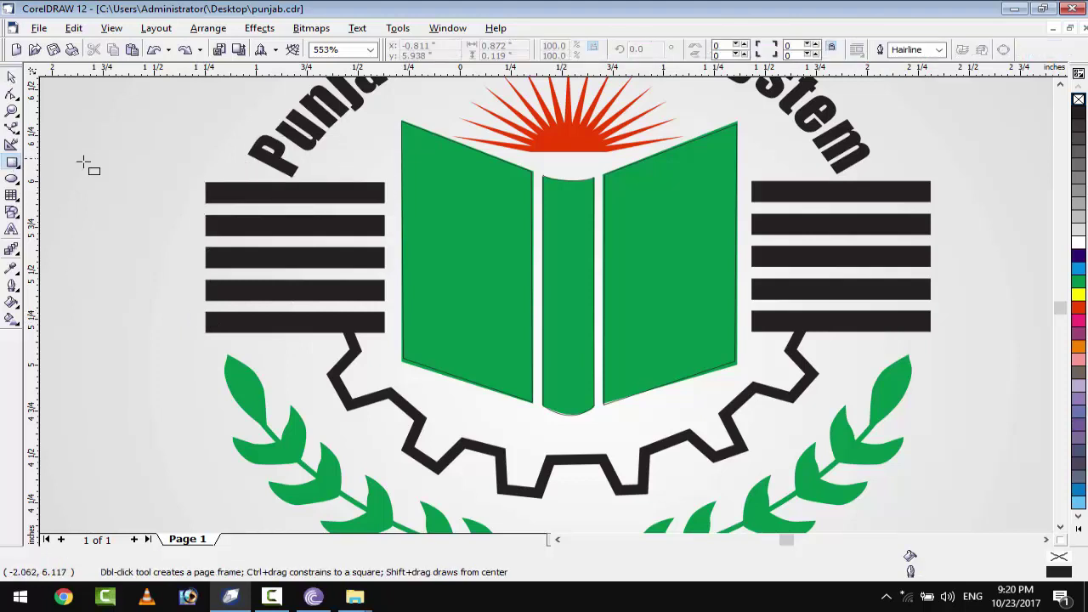
pyautogui.click(12, 76)
pyautogui.press('Tab')
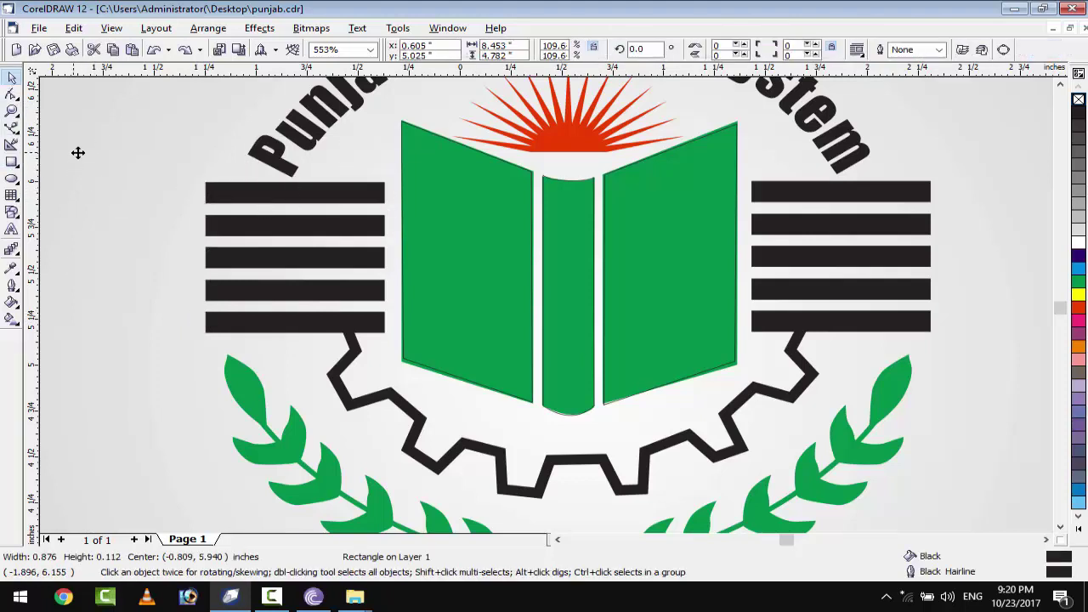
pyautogui.press('Tab')
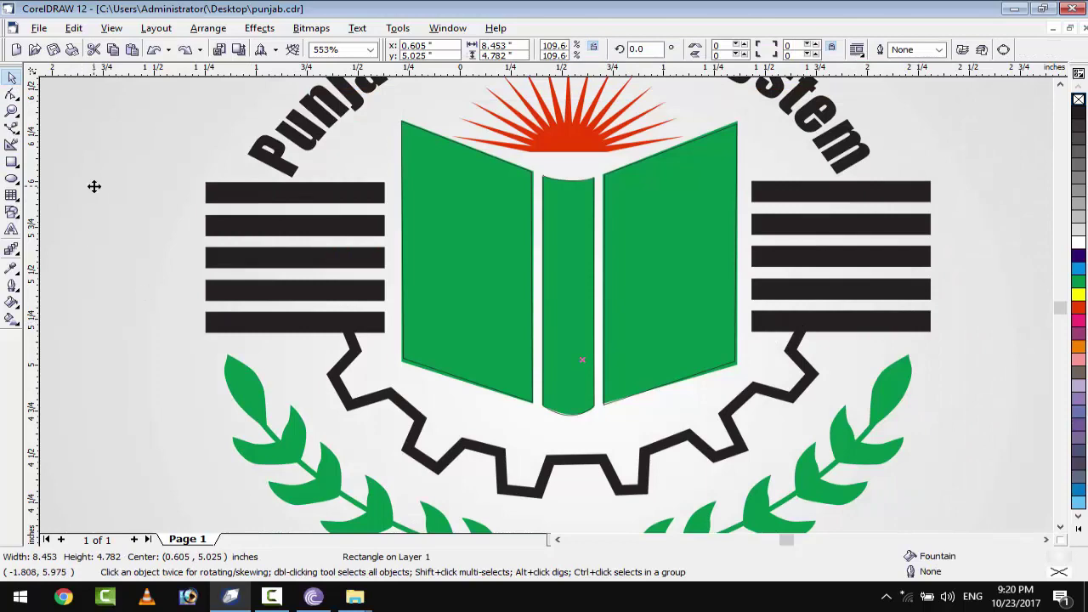
pyautogui.rightClick(94, 186)
pyautogui.click(149, 291)
# - Ungroup the selected black bars and book spine
pyautogui.moveTo(131, 159); pyautogui.dragTo(222, 224)
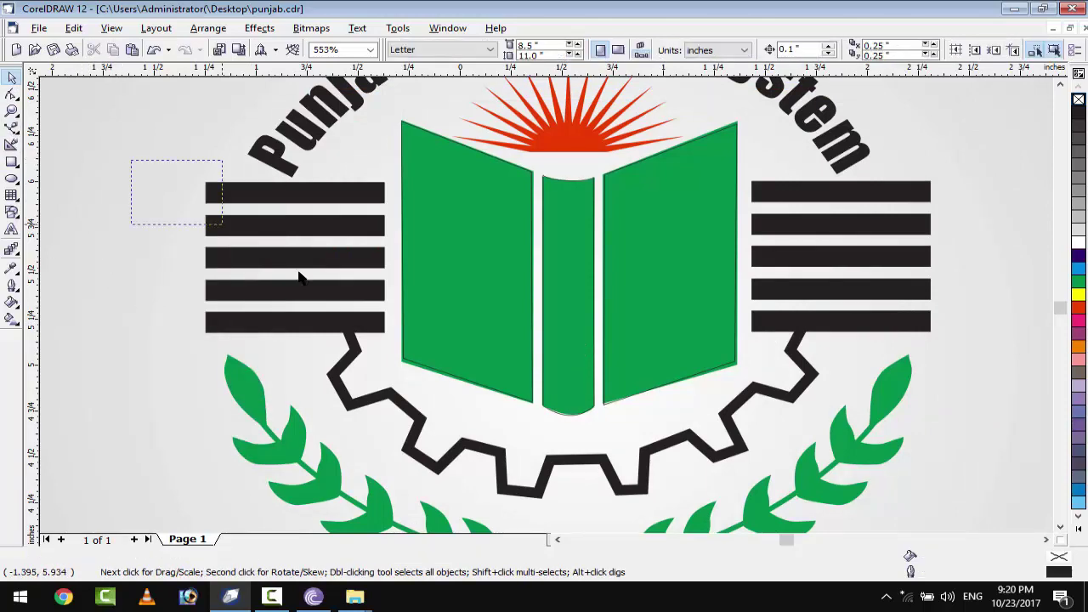
pyautogui.moveTo(1012, 362); pyautogui.dragTo(1012, 364)
pyautogui.click(208, 28)
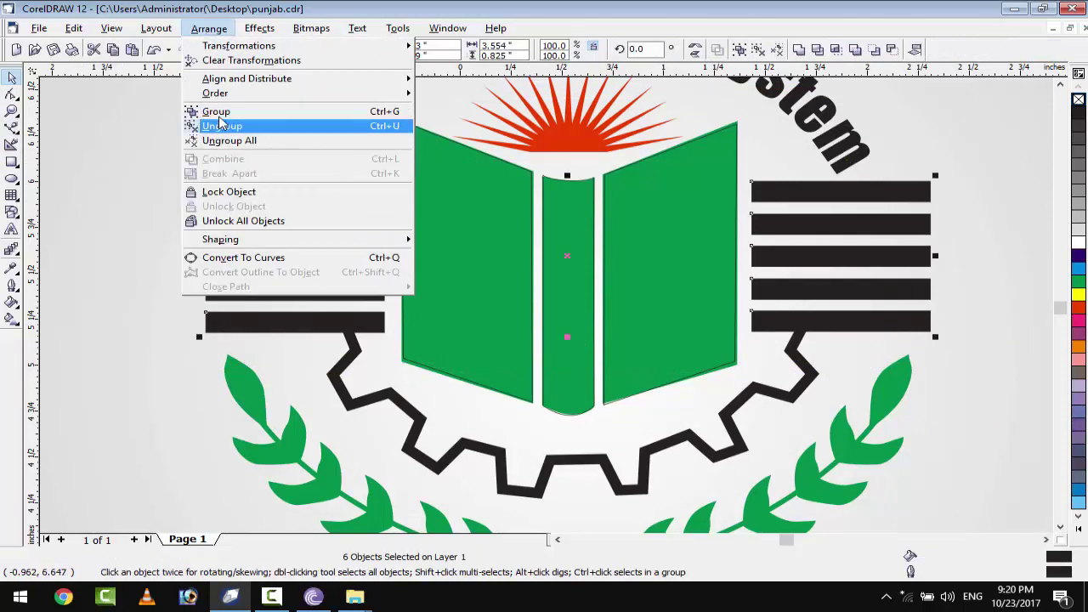
pyautogui.click(204, 126)
# - Redraw a rectangle over the top-left bar and repeat copies onto all five bars
pyautogui.click(11, 161)
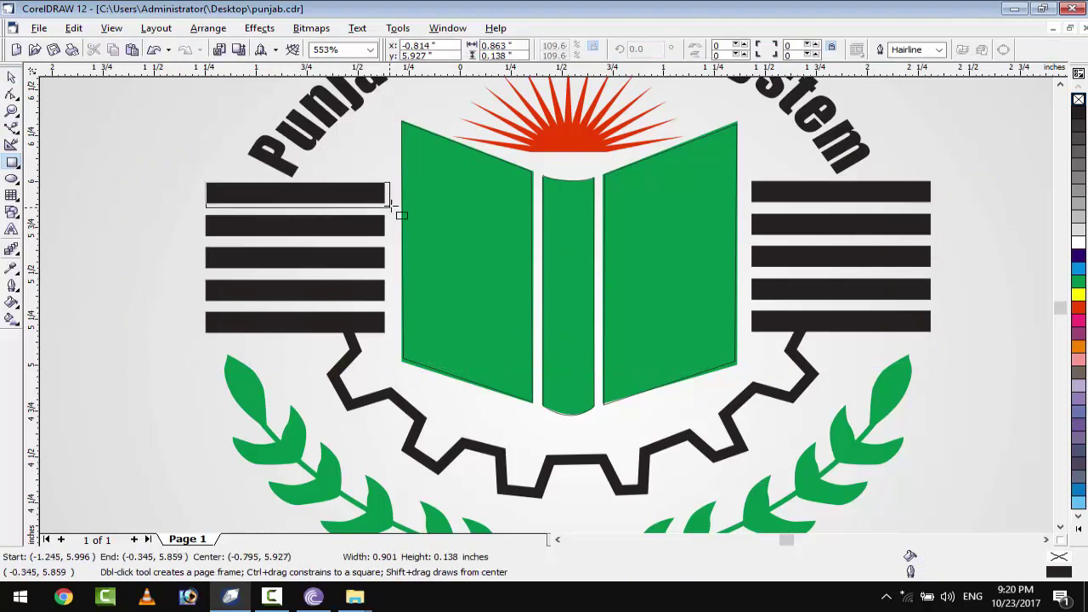
pyautogui.moveTo(204, 180); pyautogui.dragTo(383, 204)
pyautogui.press('space')
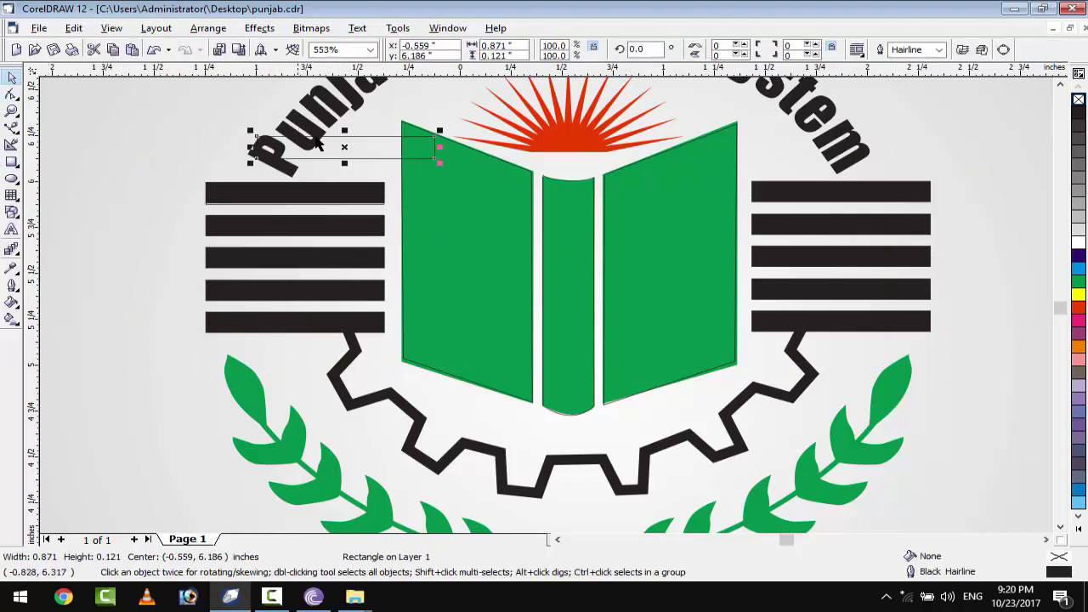
pyautogui.moveTo(346, 148); pyautogui.dragTo(296, 227)
pyautogui.hotkey('ctrl', 'd')
pyautogui.hotkey('ctrl', 'd')
pyautogui.hotkey('ctrl', 'd')
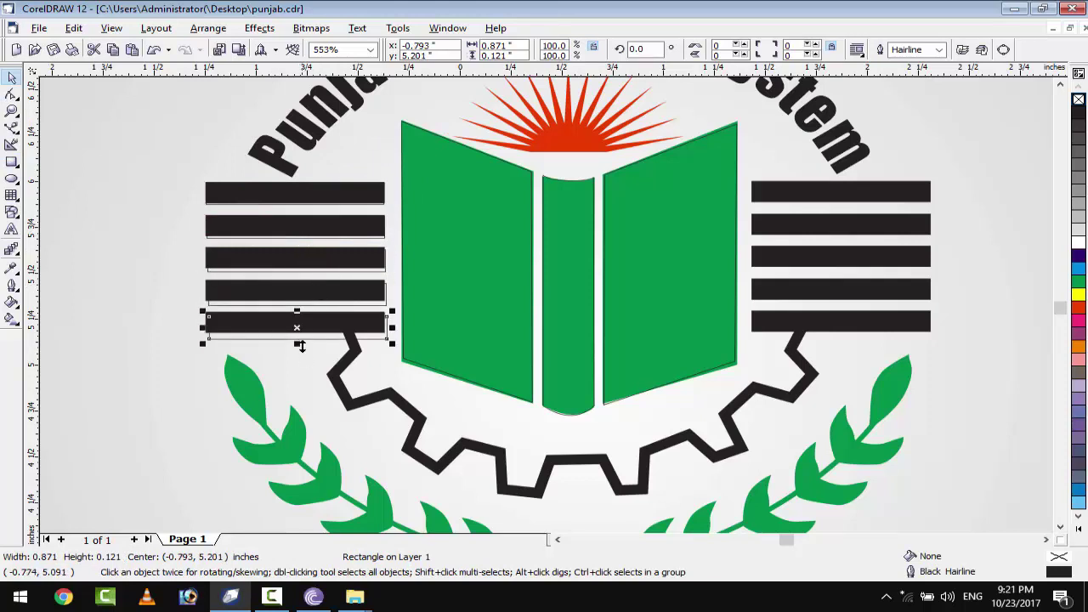
pyautogui.press('Escape')
# - Reposition the bottom copy and shorten the upper bar rectangles to match
pyautogui.click(239, 331)
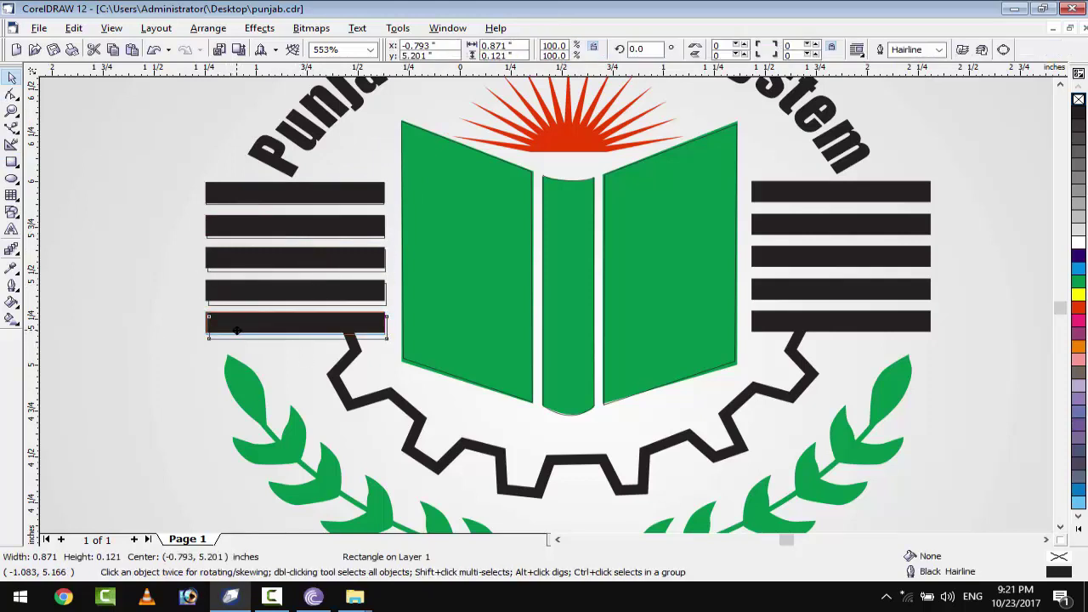
pyautogui.moveTo(296, 335); pyautogui.dragTo(294, 202)
pyautogui.click(294, 289)
pyautogui.click(298, 259)
pyautogui.click(293, 225)
pyautogui.click(292, 192)
# - Align the five left bar rectangles and group them
pyautogui.moveTo(121, 158)
pyautogui.mouseDown()
pyautogui.moveTo(395, 382)
pyautogui.moveTo(426, 365)
pyautogui.mouseUp()
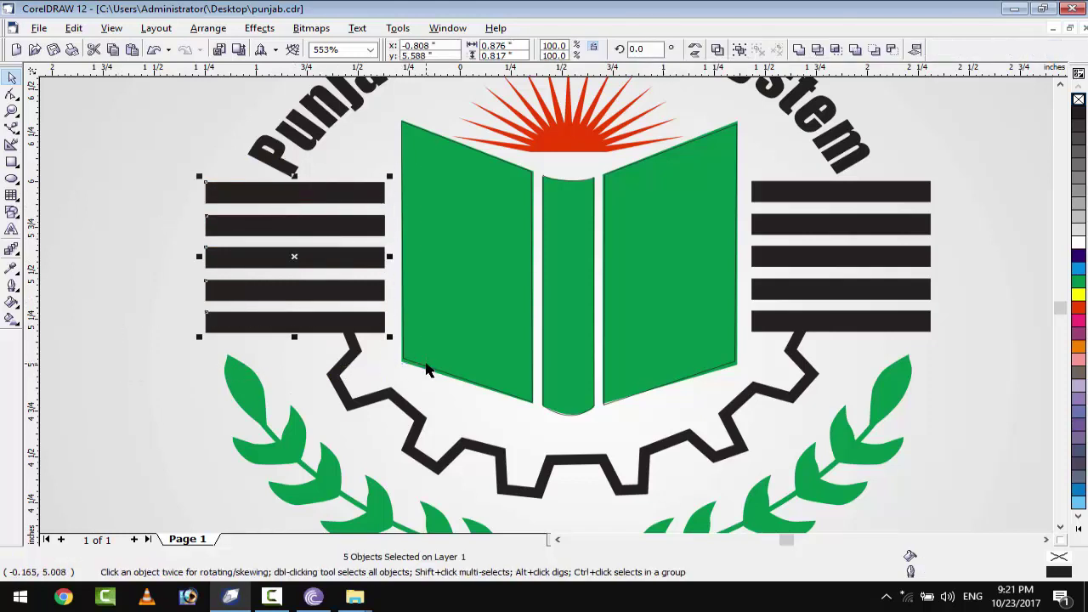
pyautogui.click(207, 29)
pyautogui.click(476, 136)
pyautogui.click(207, 28)
pyautogui.click(221, 112)
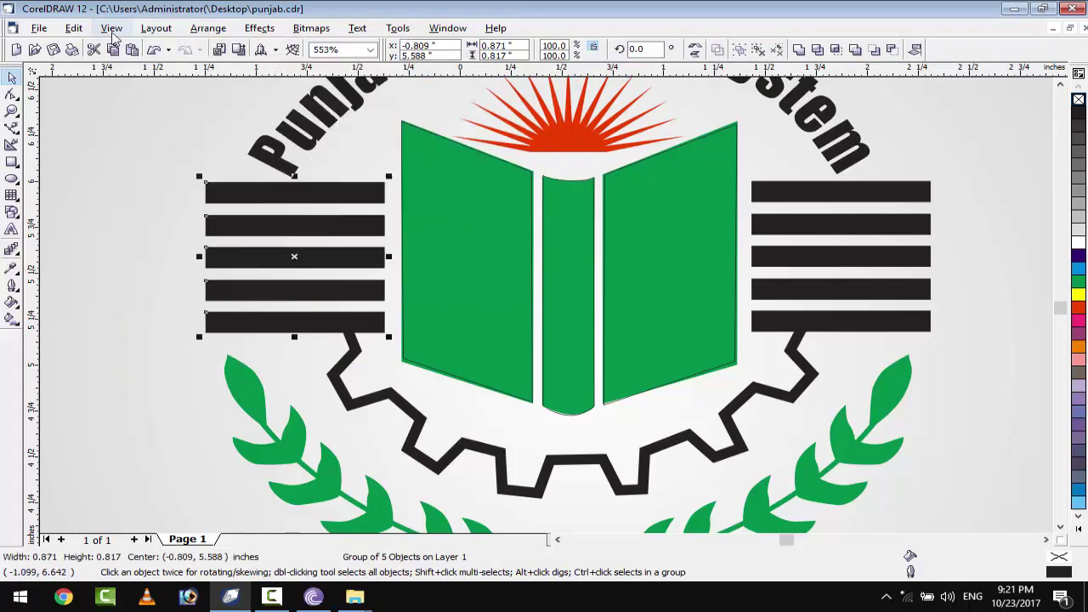
# - Duplicate the left bar group onto the right stripes and align both groups level
pyautogui.click(74, 28)
pyautogui.click(94, 182)
pyautogui.moveTo(422, 218); pyautogui.dragTo(918, 268)
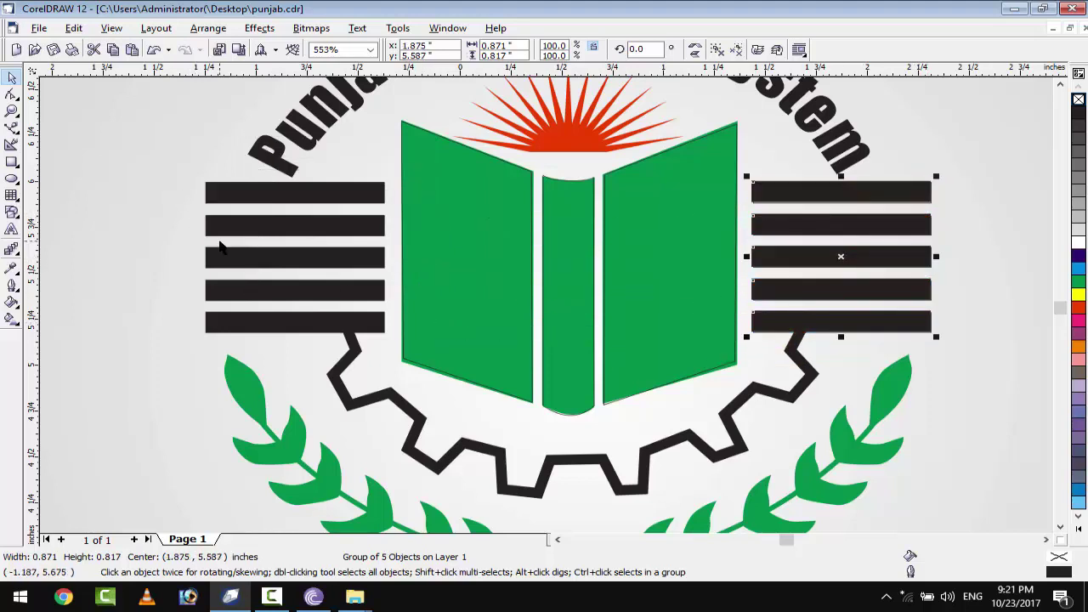
pyautogui.keyDown('shift'); pyautogui.click(232, 288); pyautogui.keyUp('shift')
pyautogui.click(208, 28)
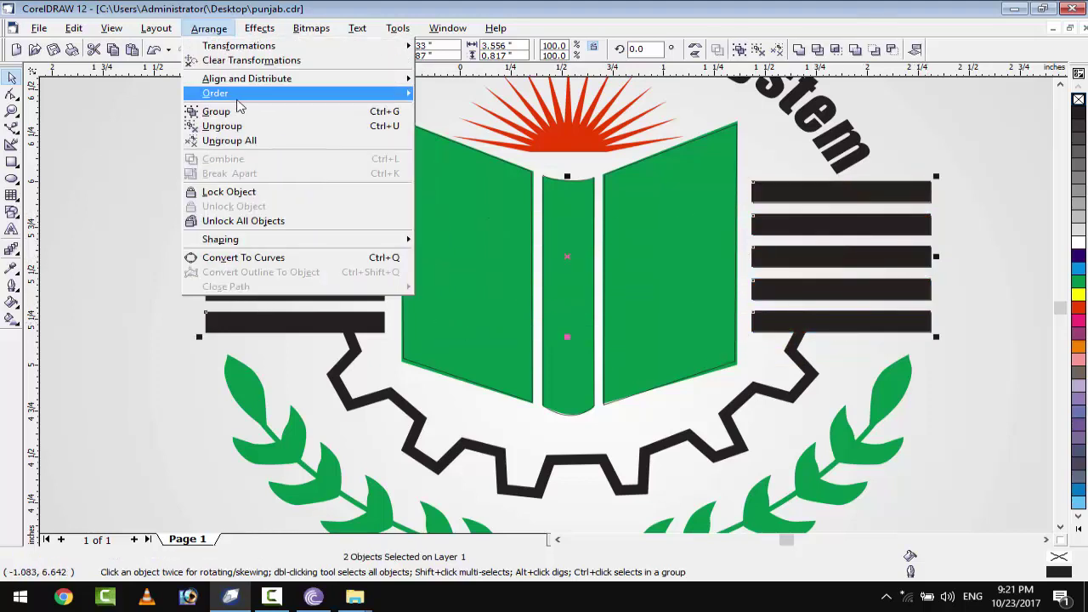
pyautogui.moveTo(246, 78)
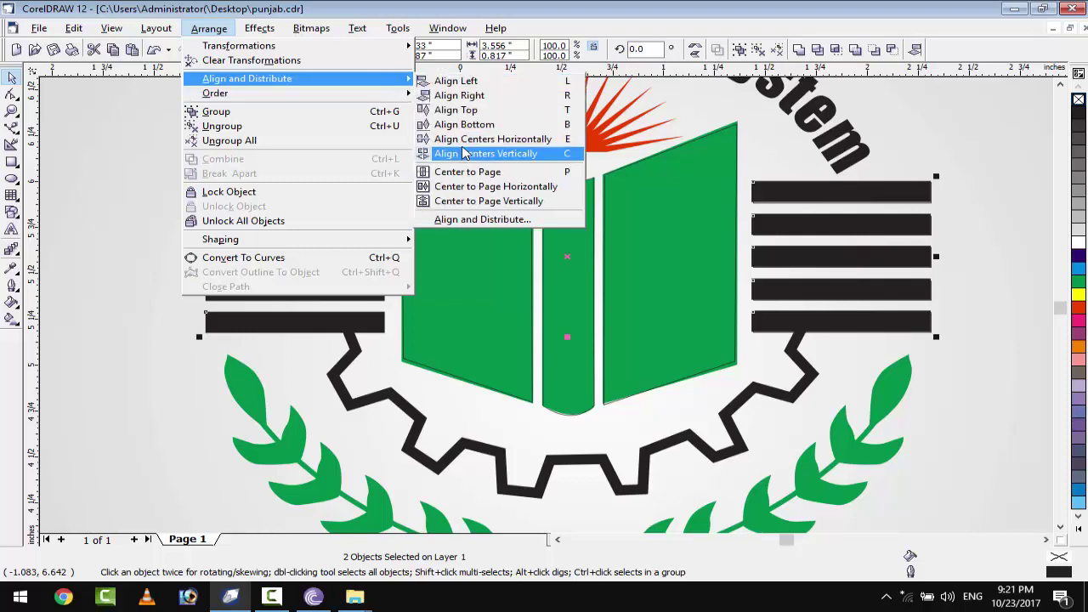
pyautogui.click(463, 153)
# - Fill the left book page green
pyautogui.click(589, 247)
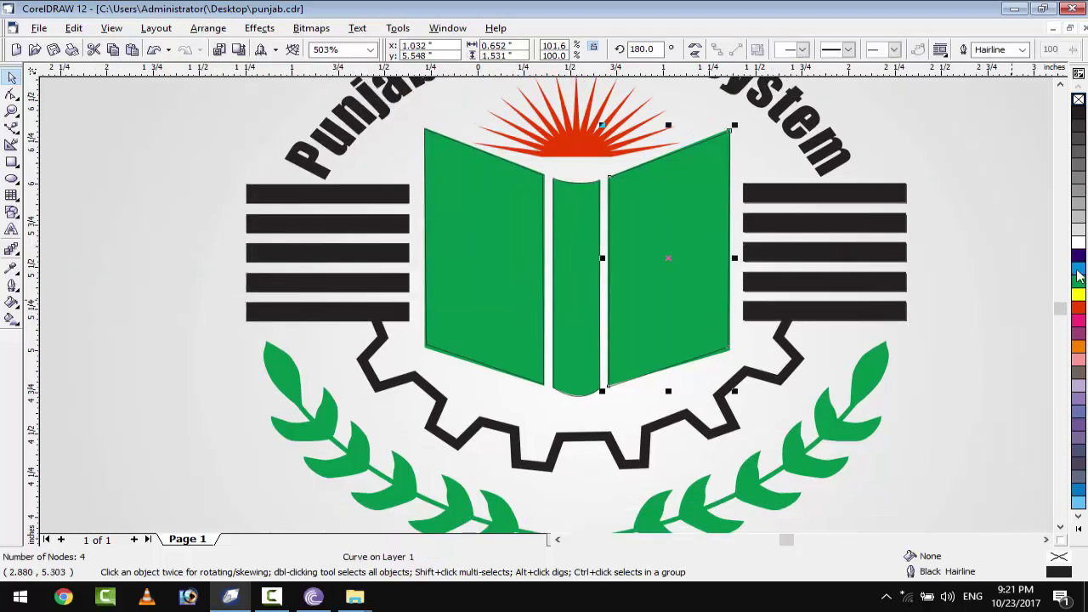
pyautogui.press('Tab')
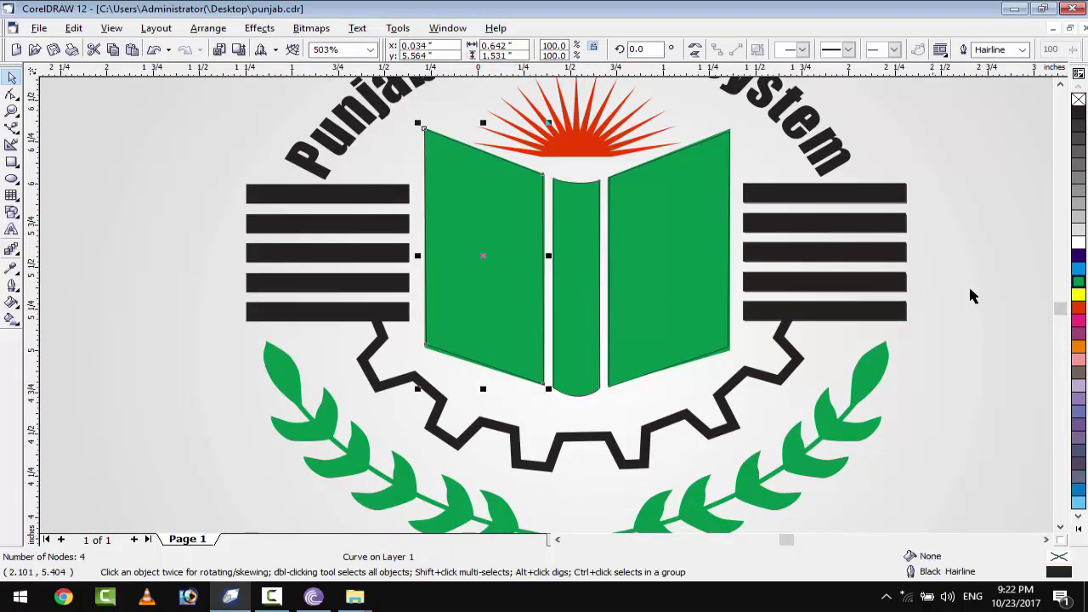
pyautogui.click(1077, 283)
pyautogui.click(893, 284)
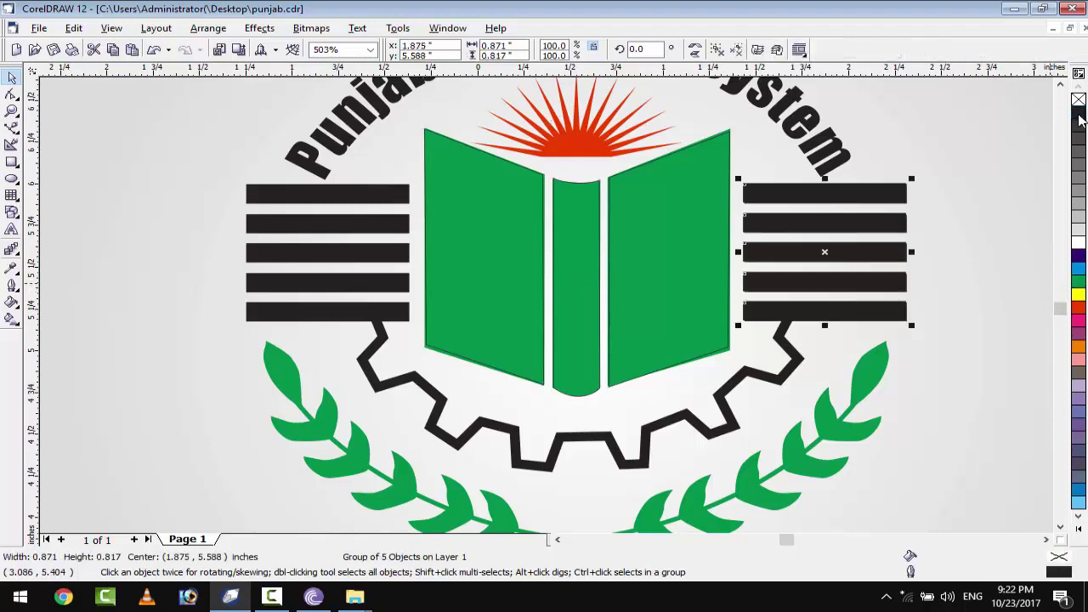
# - Draw a starburst seal over the sun rays with deeper points, enlarged to fit
pyautogui.click(590, 152)
pyautogui.scroll(3, 577, 187)
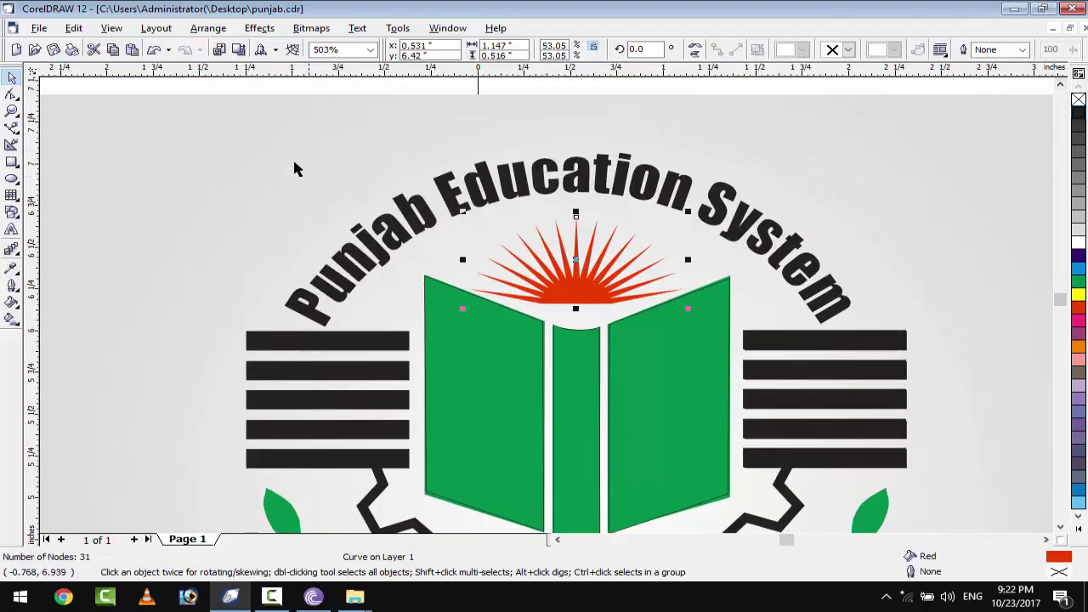
pyautogui.click(12, 212)
pyautogui.click(718, 51)
pyautogui.click(763, 104)
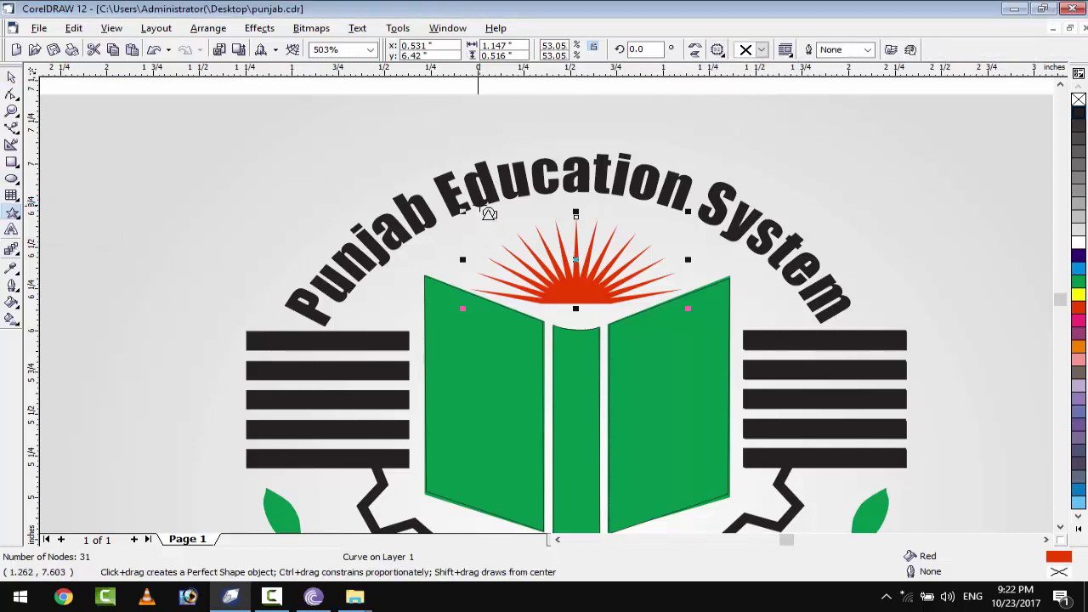
pyautogui.moveTo(482, 186); pyautogui.dragTo(671, 339)
pyautogui.press('F10')
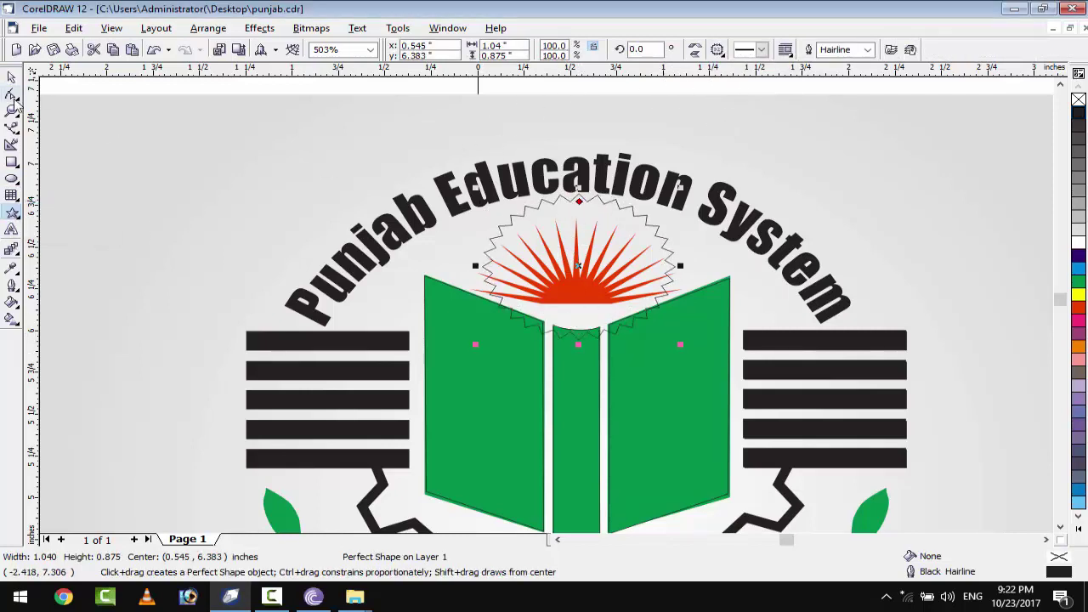
pyautogui.moveTo(578, 203); pyautogui.dragTo(580, 248)
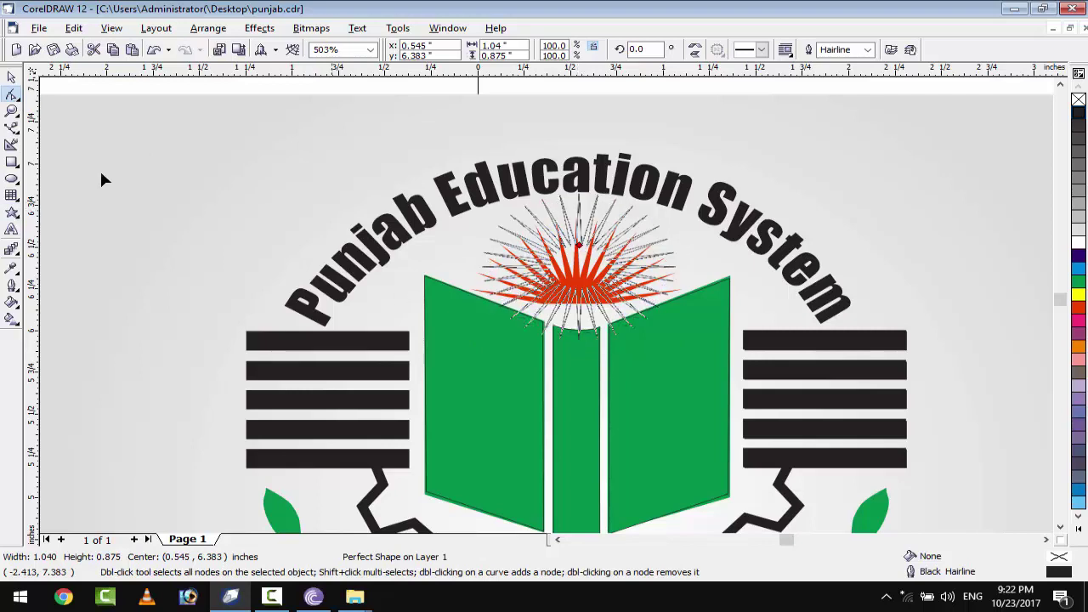
pyautogui.press('space')
pyautogui.moveTo(679, 345); pyautogui.dragTo(709, 383)
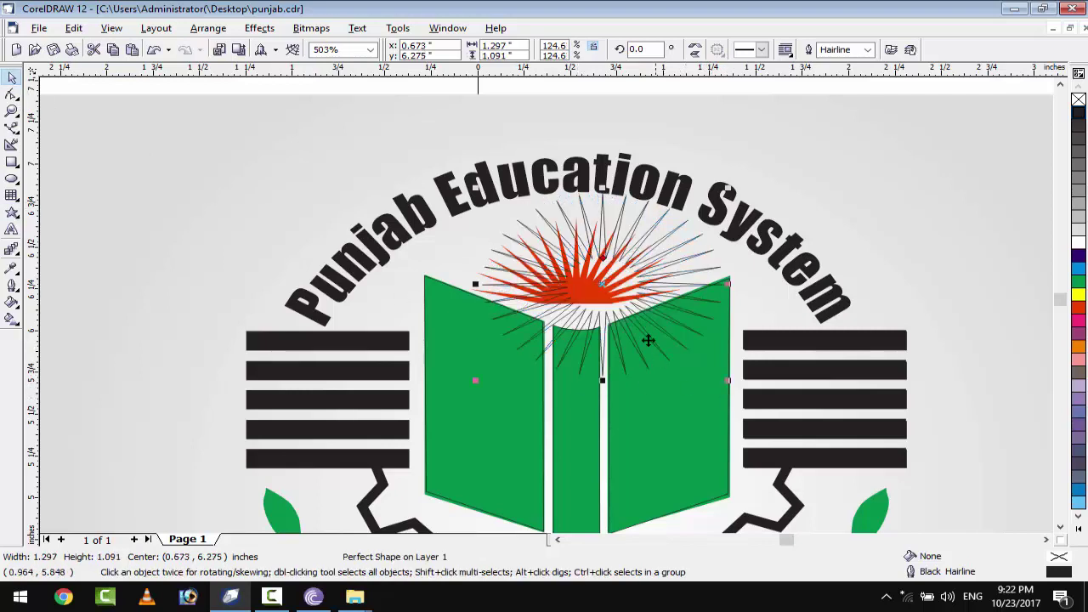
# - Move the starburst aside and trim away its lower half with a rectangle
pyautogui.moveTo(489, 285); pyautogui.dragTo(98, 285)
pyautogui.hotkey('ctrl', 'z')
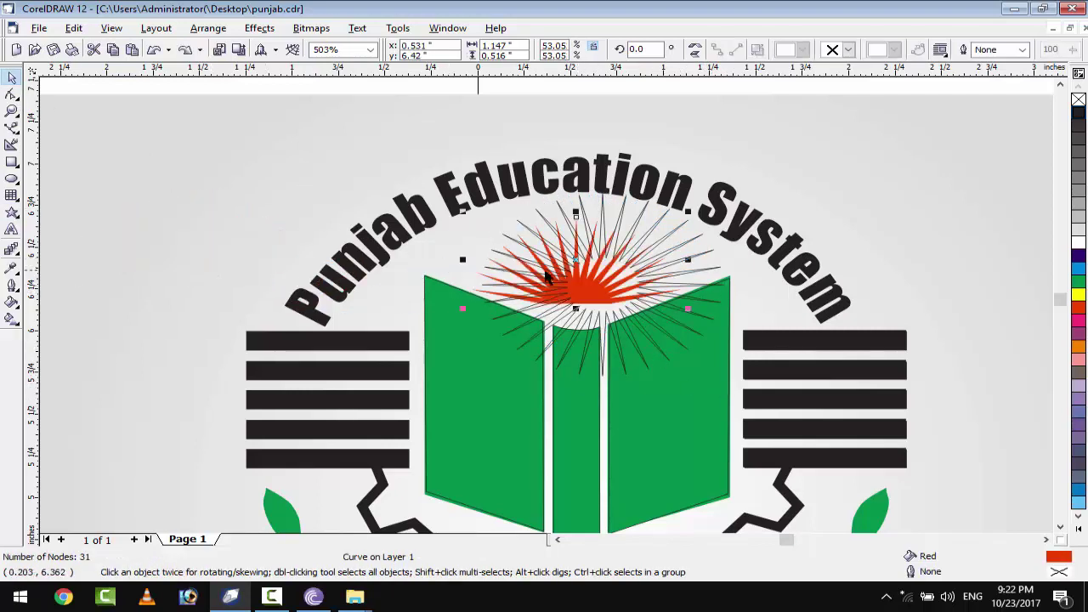
pyautogui.moveTo(595, 316); pyautogui.dragTo(211, 243)
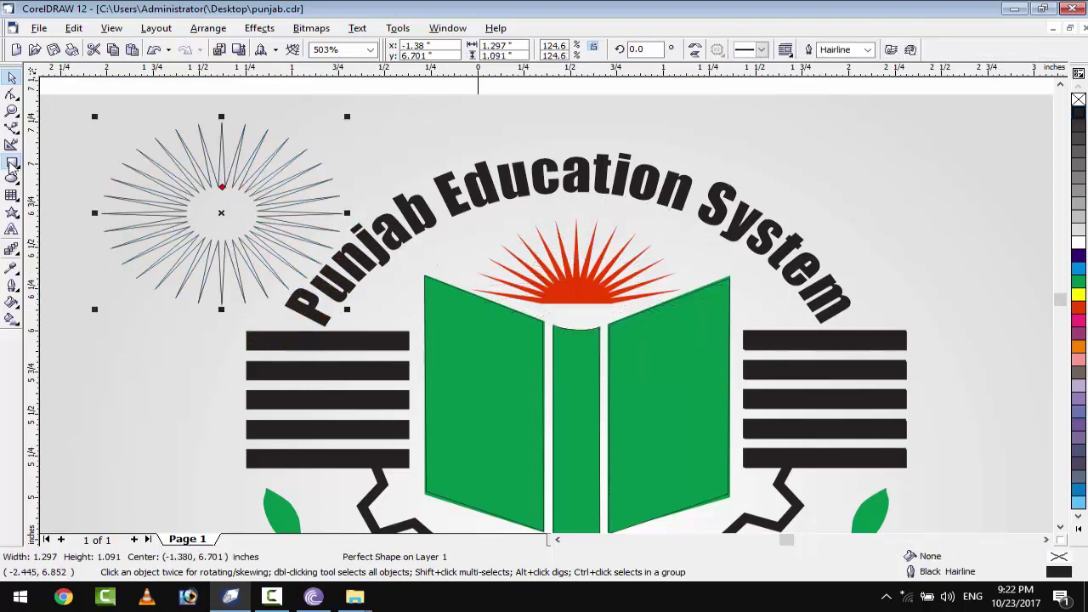
pyautogui.press('F6')
pyautogui.moveTo(86, 211); pyautogui.dragTo(359, 316)
pyautogui.press('space')
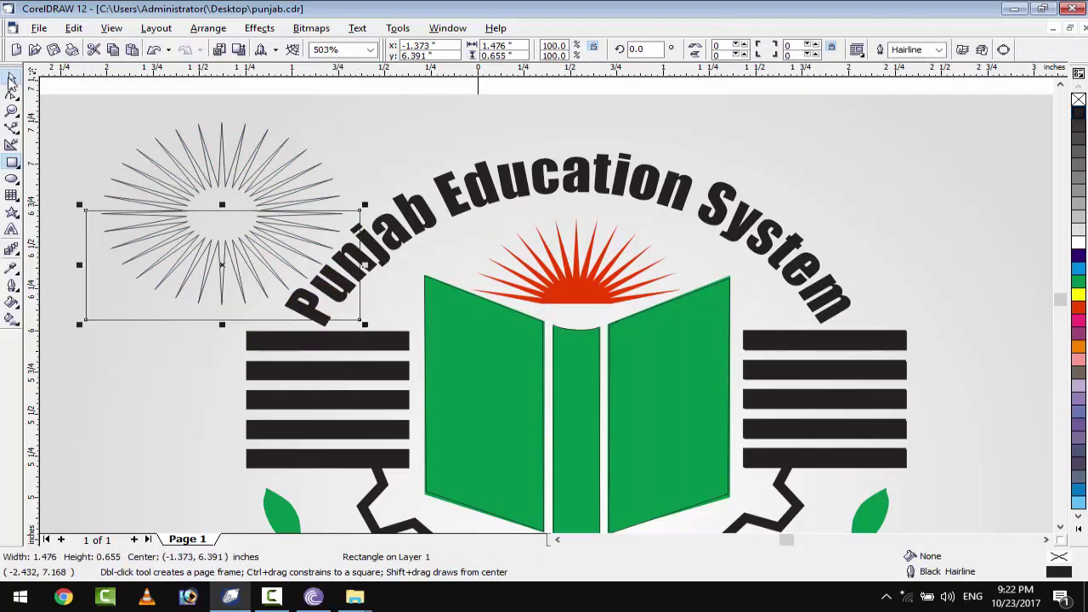
pyautogui.keyDown('shift'); pyautogui.click(235, 190); pyautogui.keyUp('shift')
pyautogui.click(891, 51)
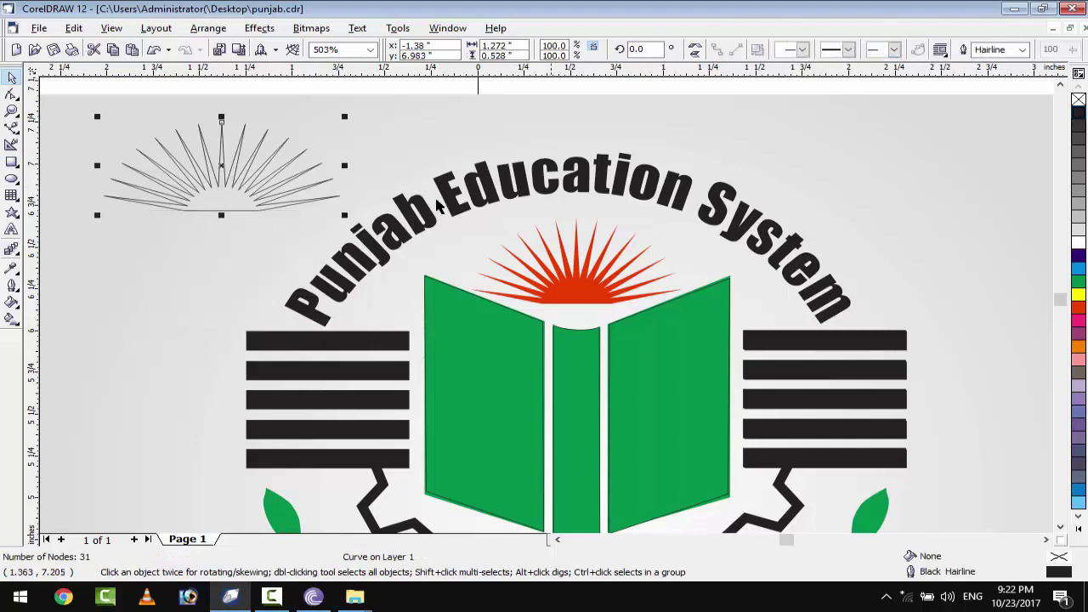
pyautogui.moveTo(223, 199); pyautogui.dragTo(241, 200)
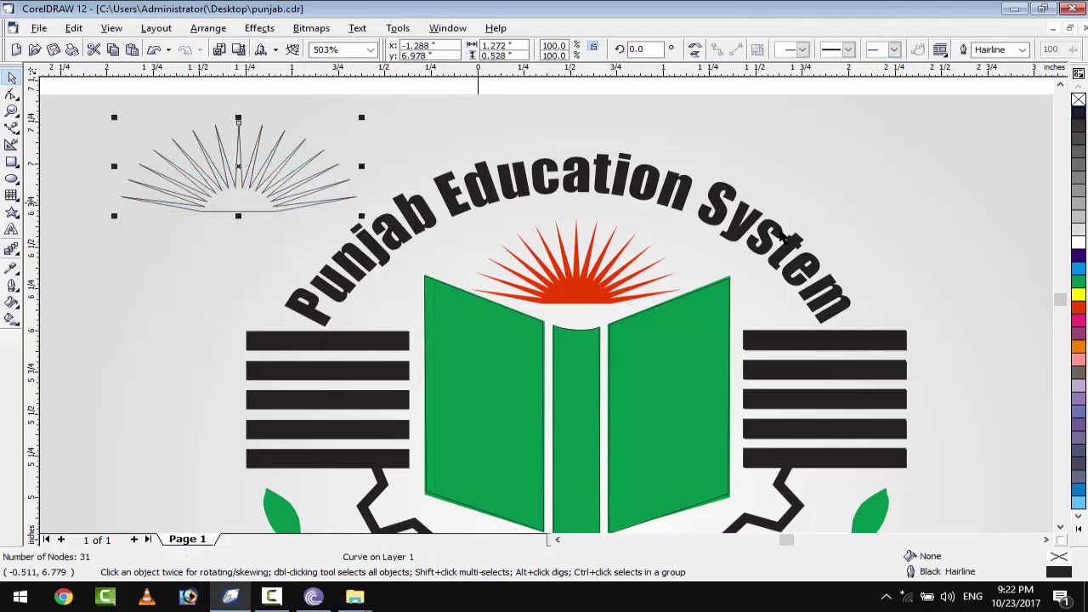
# - Fill the half-sunburst red and remove its outline
pyautogui.click(1075, 309)
pyautogui.rightClick(1079, 101)
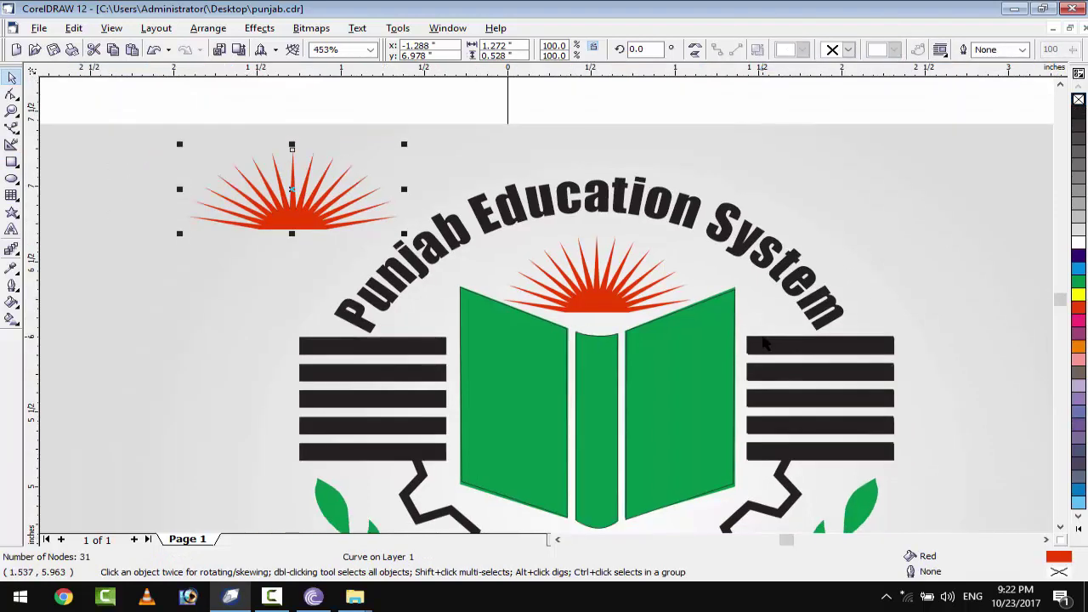
pyautogui.scroll(-1, 955, 490)
pyautogui.scroll(-3, 955, 490)
pyautogui.scroll(1, 648, 395)
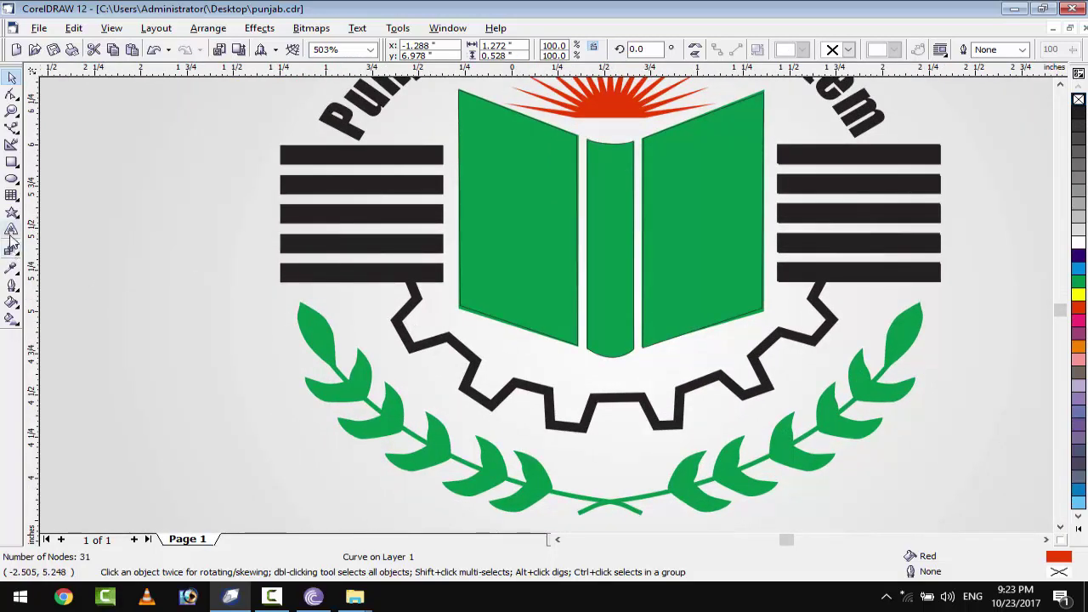
# - Start a Bezier line at the left stripes and trace the gear's left side down to its bottom
pyautogui.click(12, 125)
pyautogui.scroll(1, 482, 343)
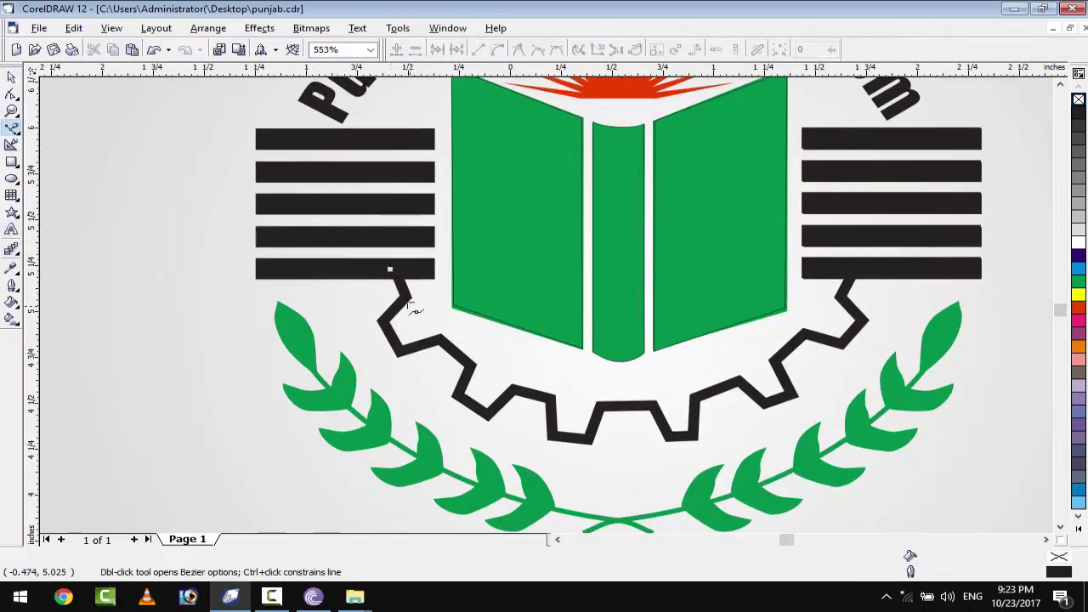
pyautogui.click(406, 298)
pyautogui.click(397, 350)
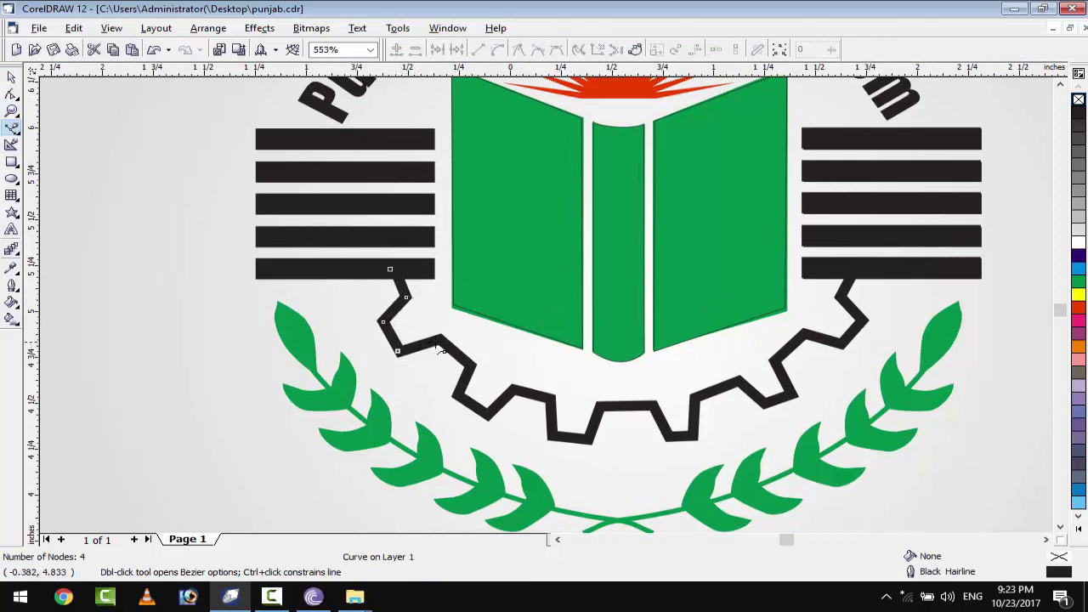
pyautogui.click(437, 340)
pyautogui.click(469, 364)
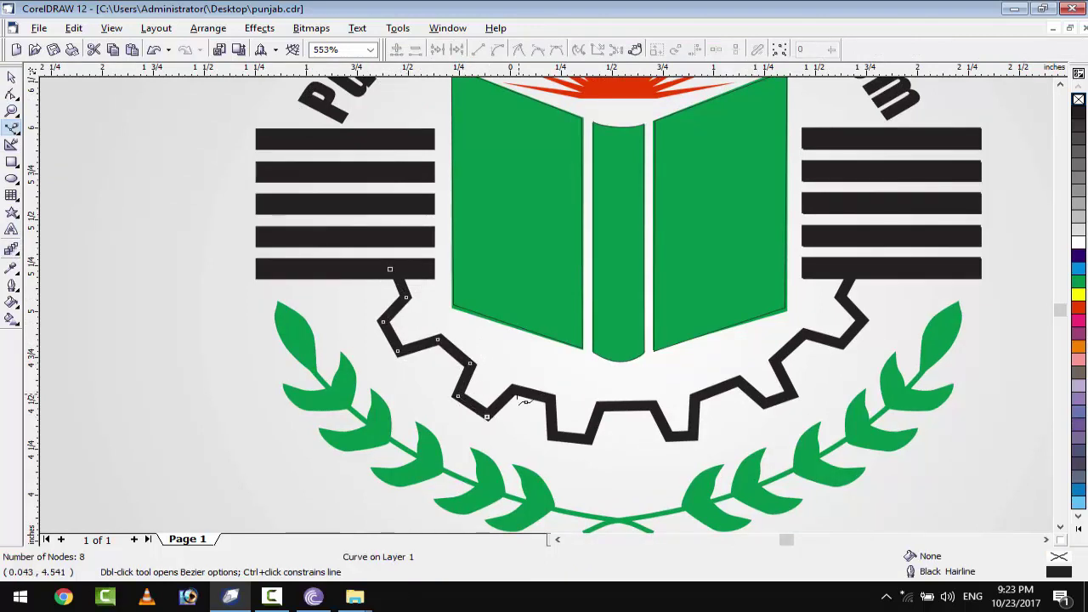
pyautogui.click(549, 396)
# - Continue the gear line around the bottom tooth and up the right arm to the right stripes
pyautogui.click(588, 440)
pyautogui.click(601, 406)
pyautogui.click(650, 404)
pyautogui.click(670, 439)
pyautogui.click(738, 379)
pyautogui.click(842, 345)
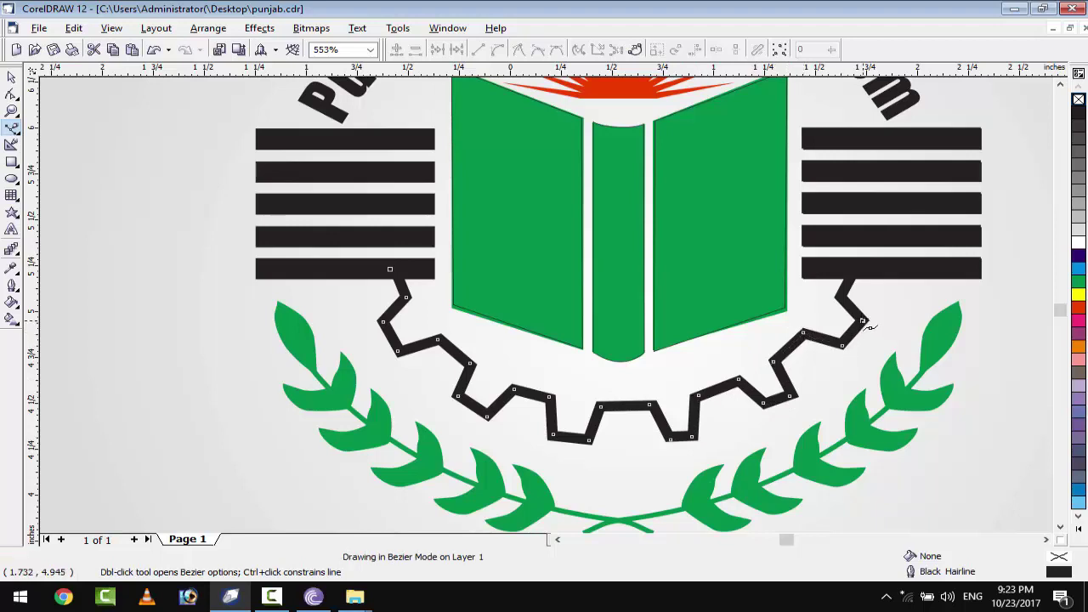
pyautogui.click(863, 320)
pyautogui.click(841, 295)
pyautogui.click(856, 268)
# - Give the finished gear line a 2 pt outline and colour the outline yellow
pyautogui.click(11, 77)
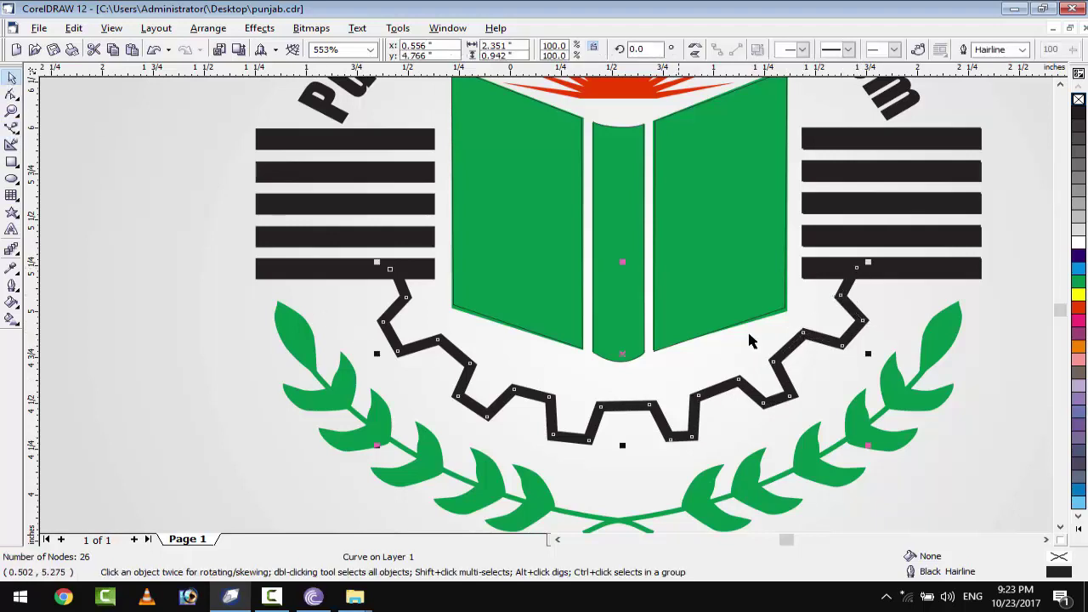
pyautogui.press('F12')
pyautogui.click(446, 218)
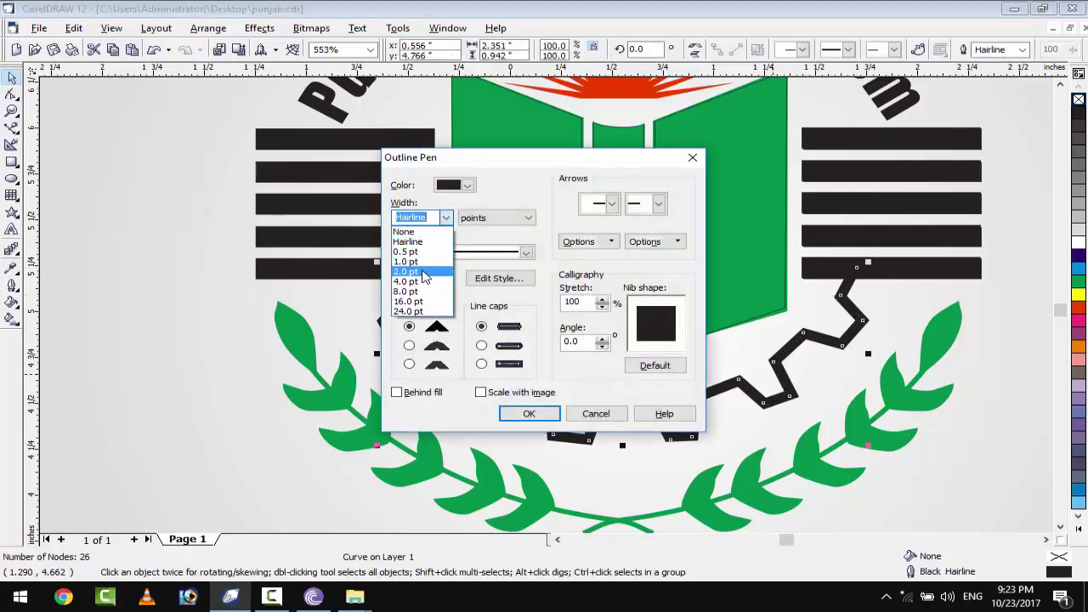
pyautogui.click(425, 276)
pyautogui.click(527, 413)
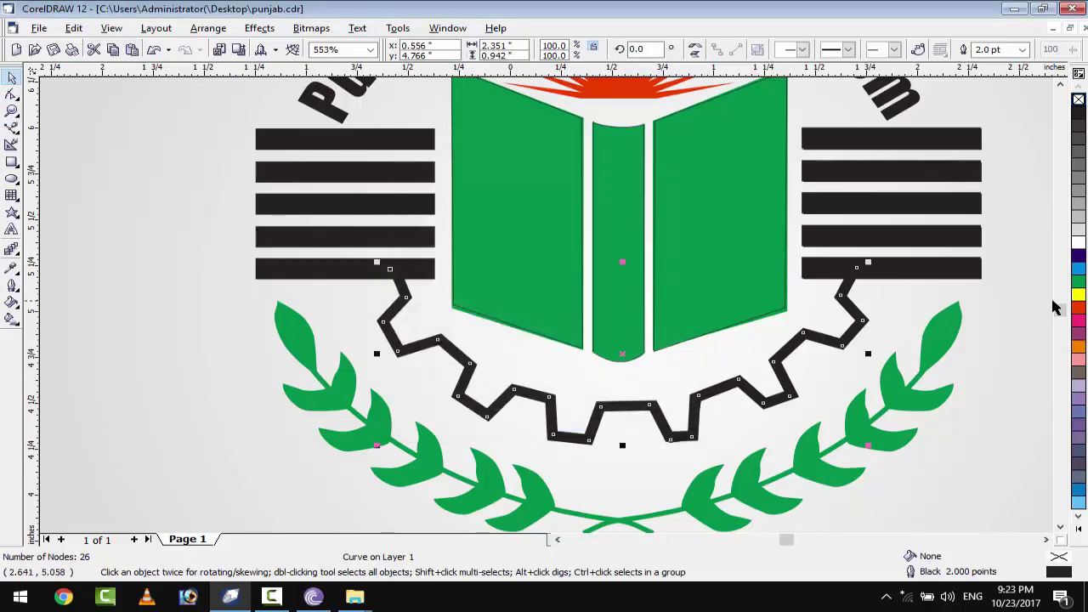
pyautogui.rightClick(1078, 295)
# - Thicken the gear line's outline to 3 pt and make it black
pyautogui.press('F12')
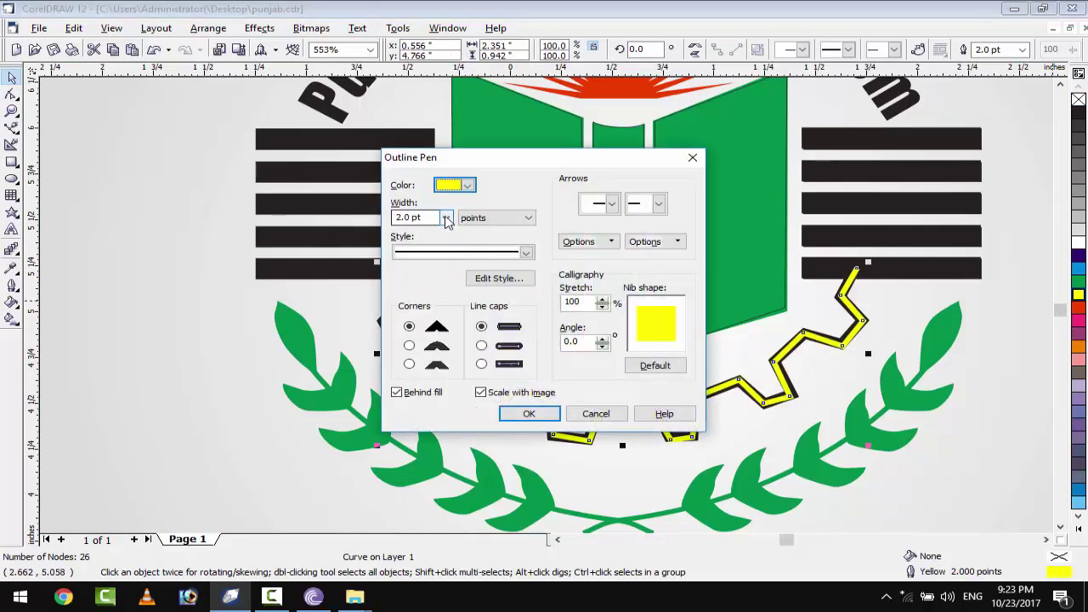
pyautogui.moveTo(425, 218); pyautogui.dragTo(375, 219)
pyautogui.write('3')
pyautogui.press('Return')
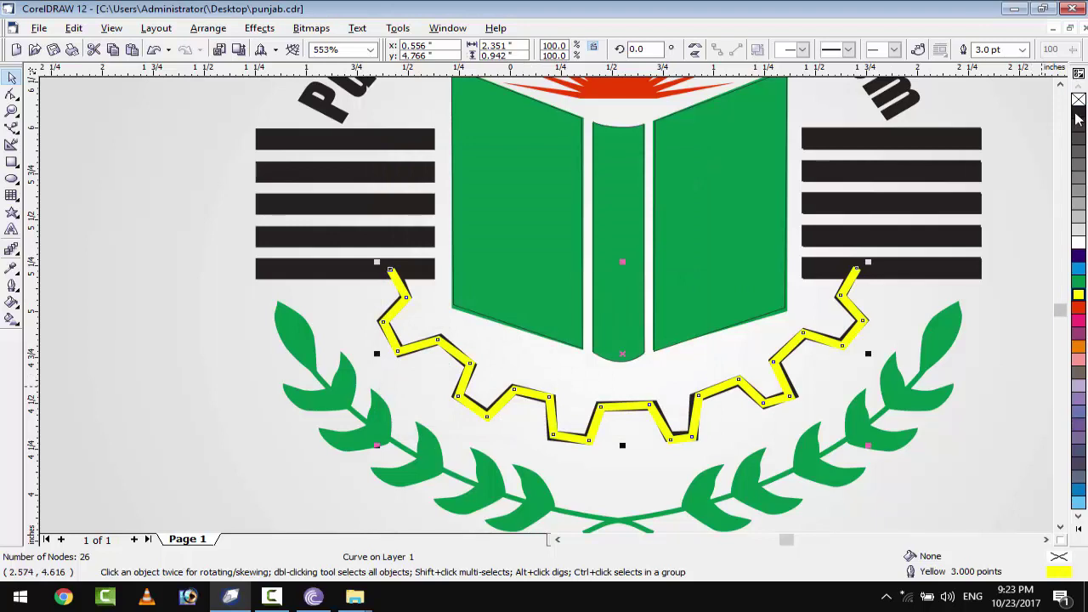
pyautogui.rightClick(1078, 119)
# - Reposition the view onto the laurel branches and switch to the Bezier tool
pyautogui.scroll(-1, 736, 357)
pyautogui.scroll(-1, 736, 357)
pyautogui.click(1045, 538)
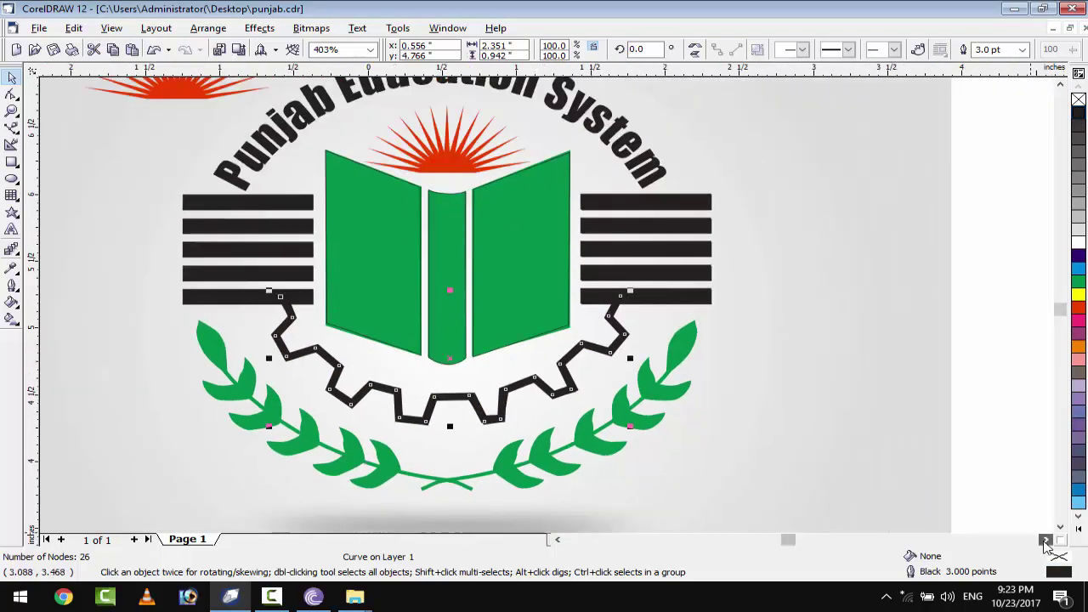
pyautogui.hscroll(-2, 840, 529)
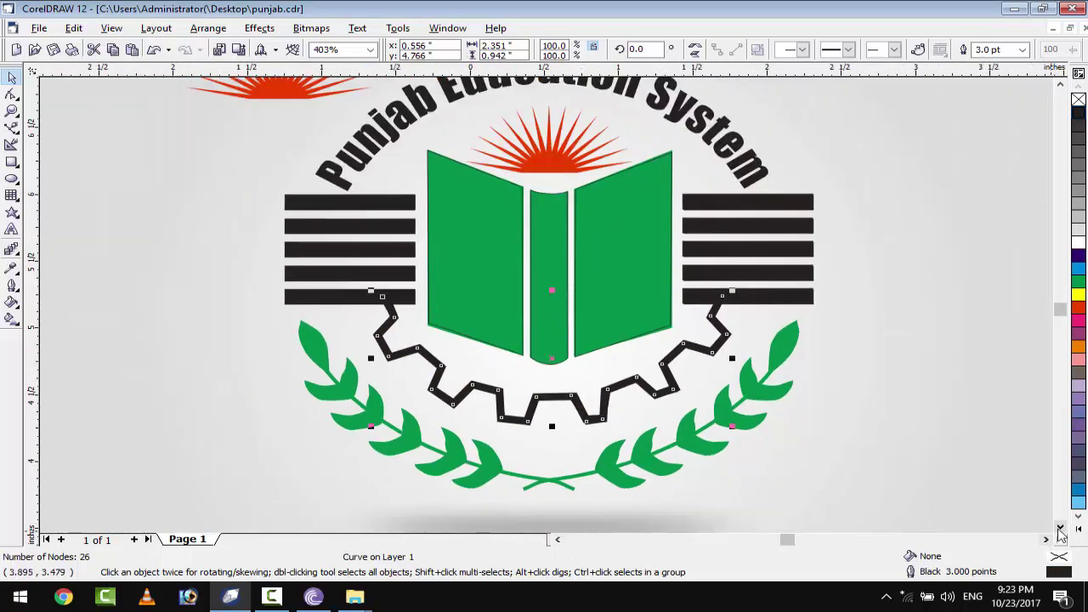
pyautogui.scroll(-1, 935, 510)
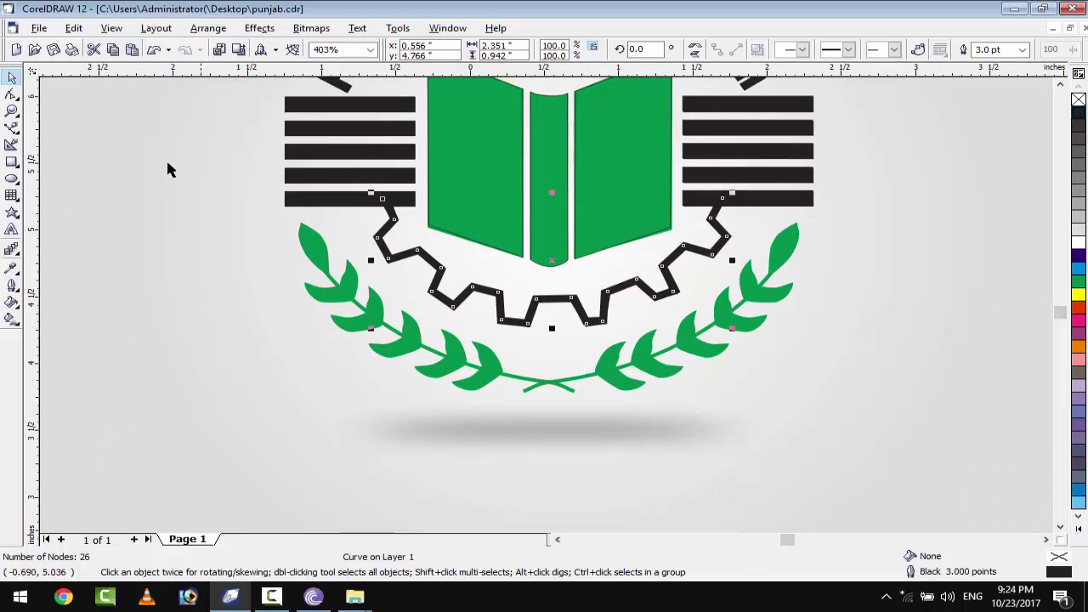
pyautogui.click(11, 127)
pyautogui.scroll(1, 801, 243)
# - Draw a curve from the right branch's leaf tip along its stem to a curling end
pyautogui.scroll(1, 791, 255)
pyautogui.click(773, 274)
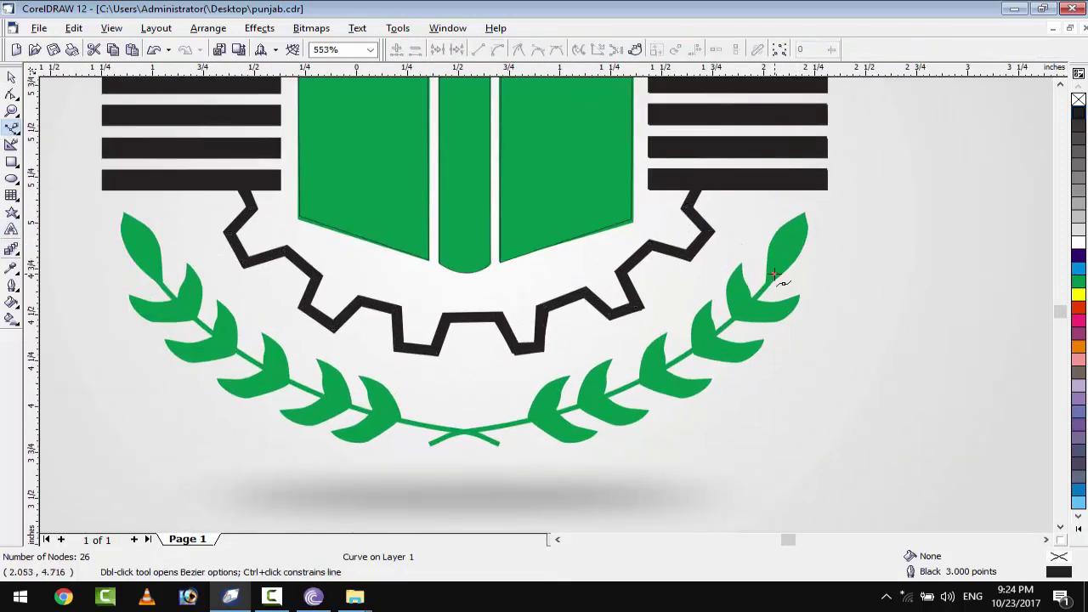
pyautogui.moveTo(458, 432); pyautogui.dragTo(265, 445)
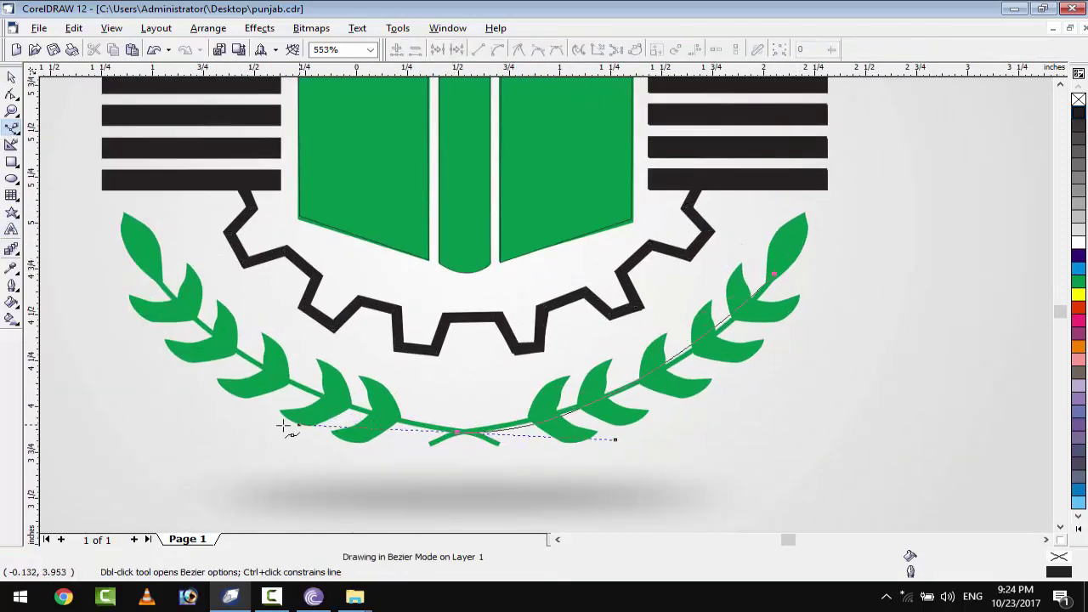
pyautogui.click(388, 477)
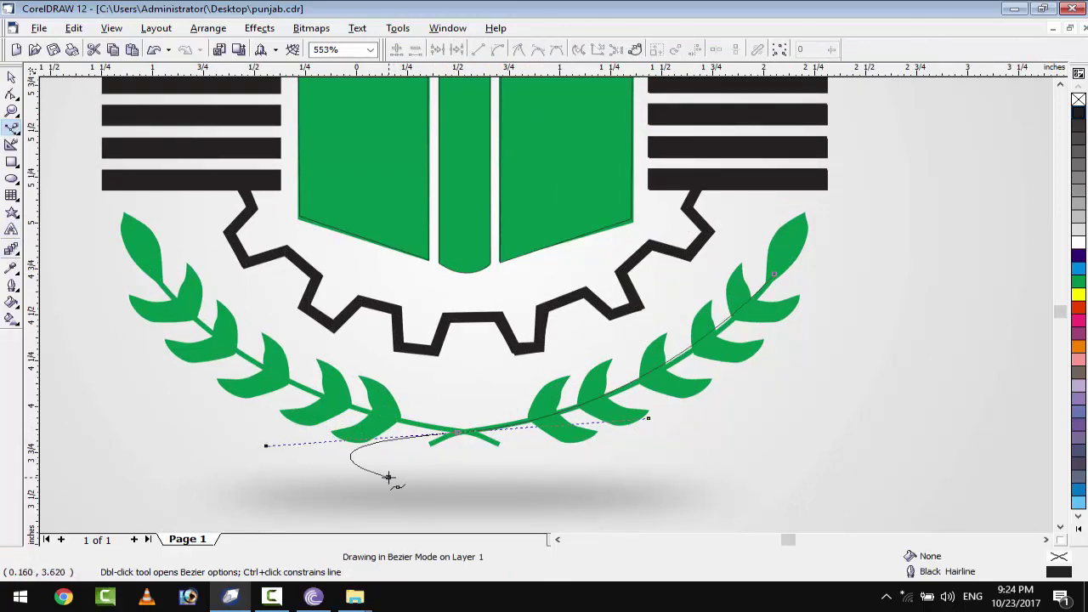
pyautogui.press('space')
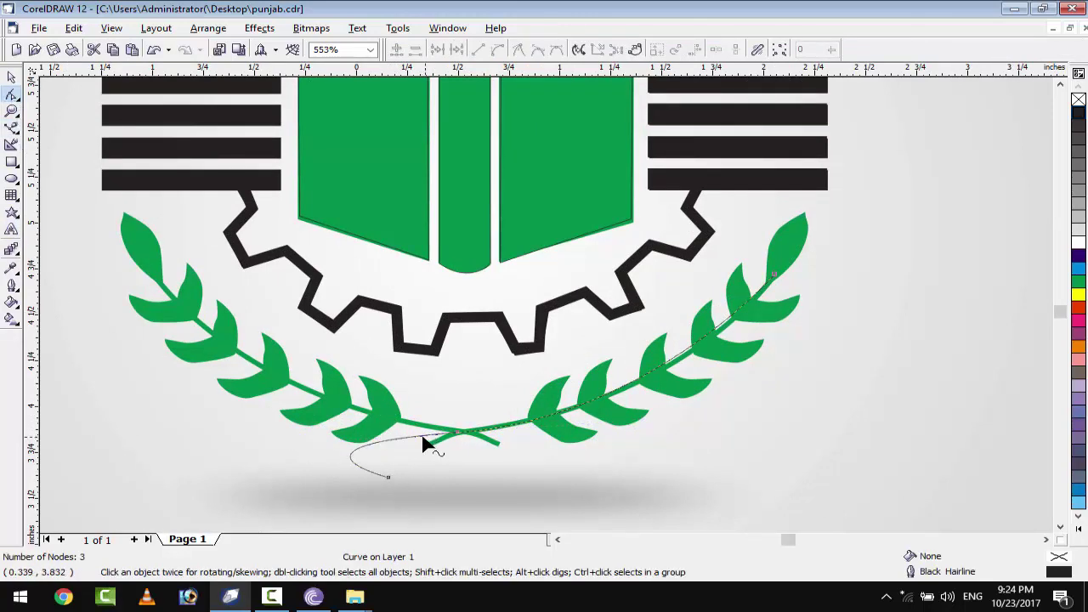
# - Adjust the stem curve's nodes, adding one so the curve follows the stem's arc
pyautogui.click(425, 442)
pyautogui.moveTo(425, 443)
pyautogui.mouseDown()
pyautogui.moveTo(376, 491)
pyautogui.moveTo(432, 445)
pyautogui.mouseUp()
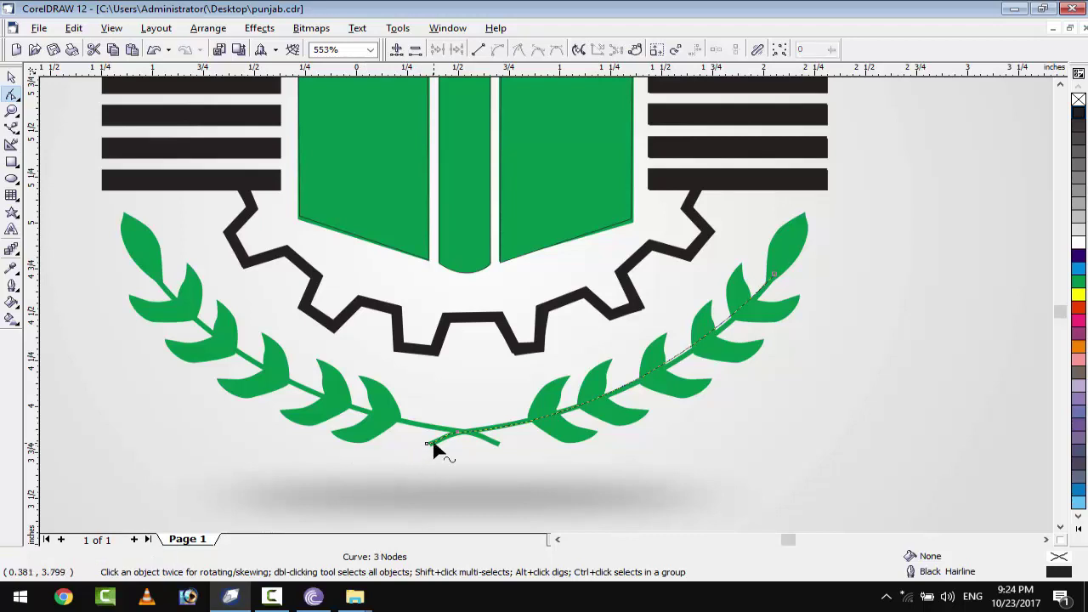
pyautogui.scroll(1, 435, 454)
pyautogui.scroll(1, 435, 454)
pyautogui.moveTo(328, 466)
pyautogui.mouseDown()
pyautogui.moveTo(365, 506)
pyautogui.moveTo(386, 474)
pyautogui.moveTo(357, 485)
pyautogui.moveTo(371, 493)
pyautogui.mouseUp()
pyautogui.scroll(-1, 442, 476)
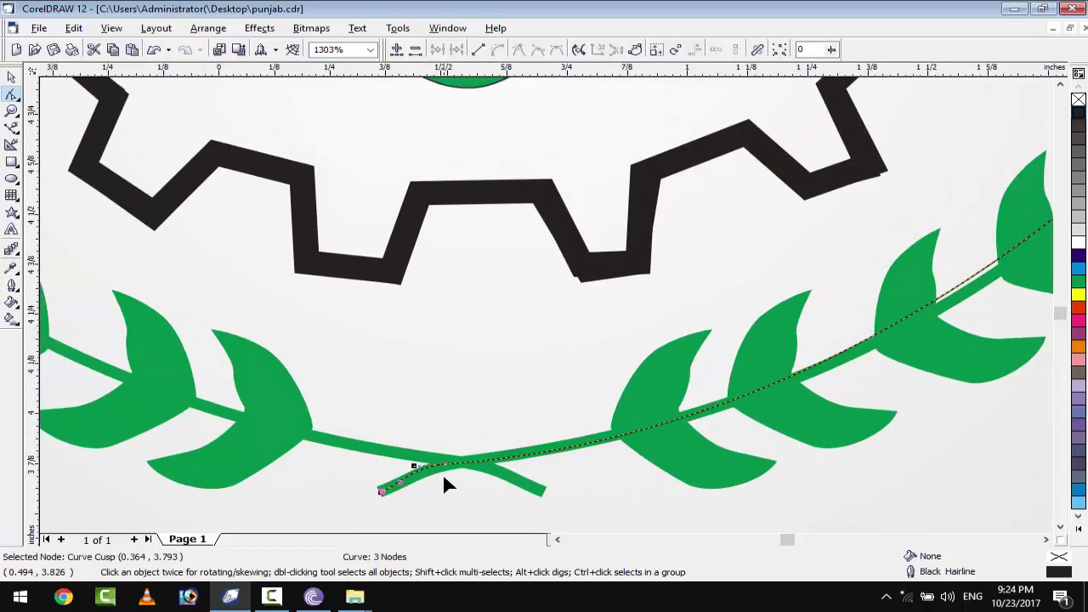
pyautogui.scroll(-1, 444, 477)
pyautogui.scroll(-1, 449, 473)
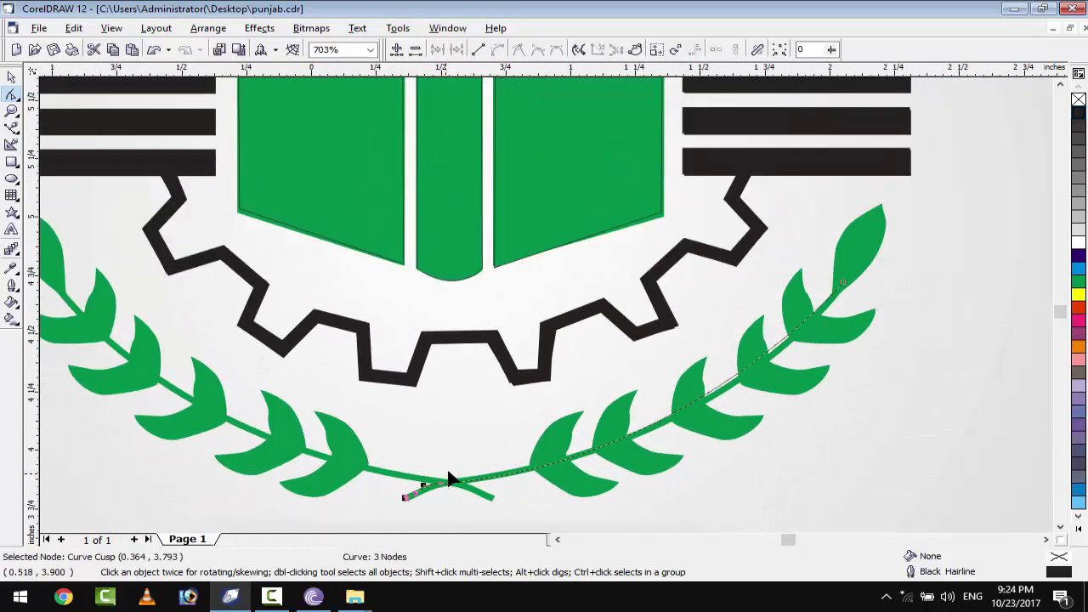
pyautogui.doubleClick(721, 389)
pyautogui.moveTo(721, 389); pyautogui.dragTo(728, 387)
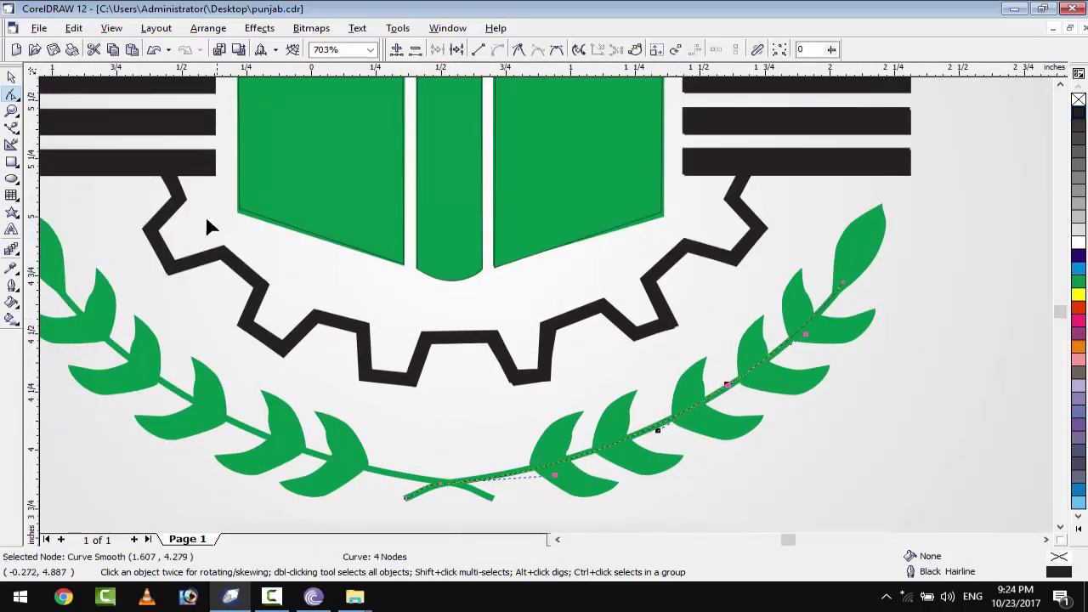
pyautogui.click(11, 126)
# - Trace a curved outline over the right branch's top leaf
pyautogui.scroll(1, 898, 216)
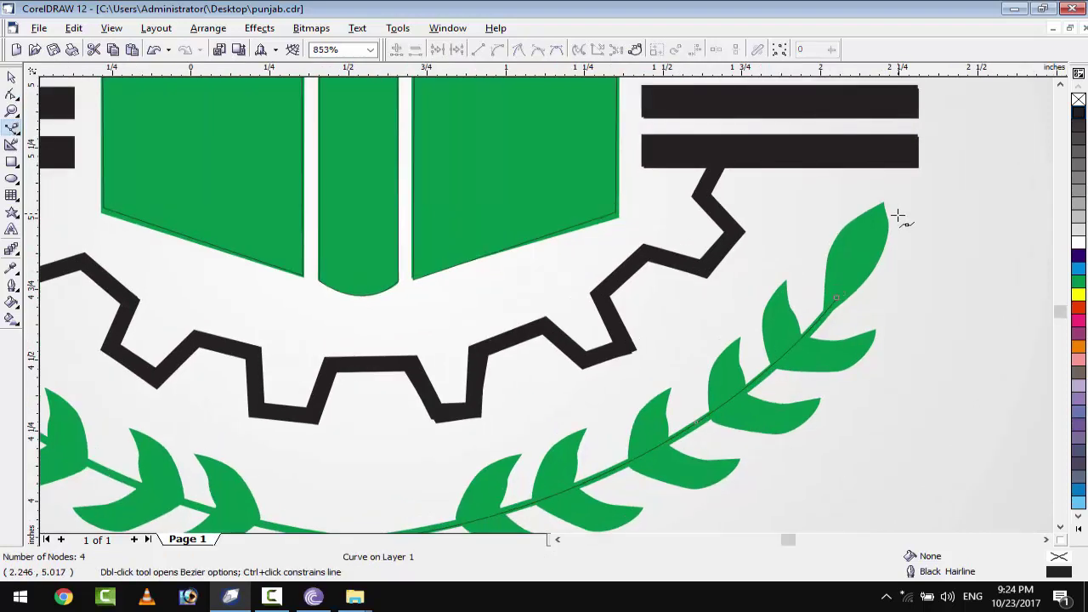
pyautogui.click(824, 313)
pyautogui.moveTo(846, 223)
pyautogui.mouseDown()
pyautogui.moveTo(873, 213)
pyautogui.moveTo(892, 238)
pyautogui.mouseUp()
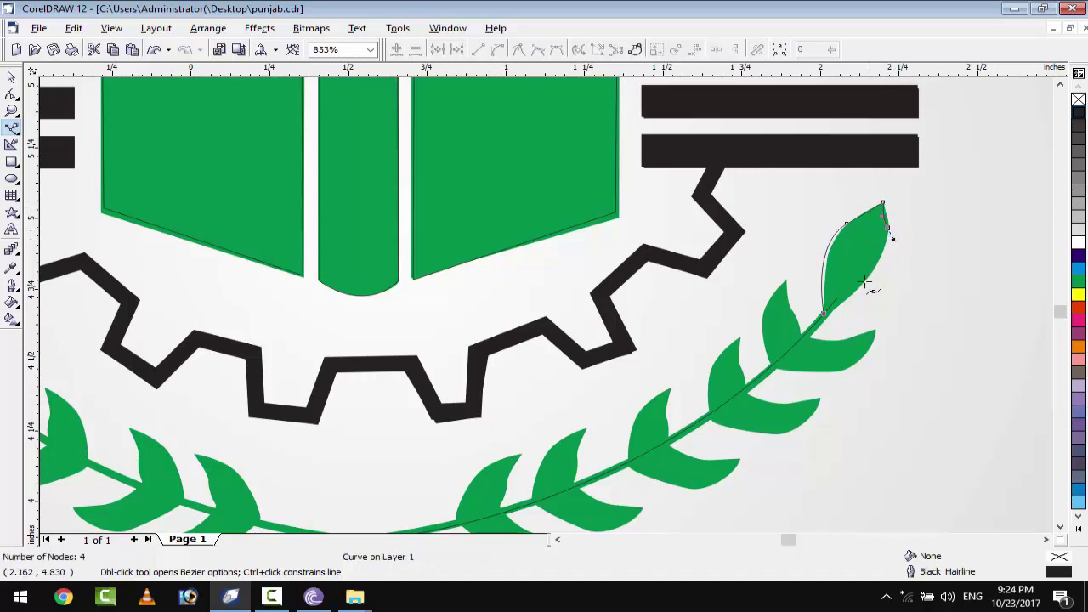
pyautogui.moveTo(843, 301); pyautogui.dragTo(832, 319)
pyautogui.scroll(2, 863, 313)
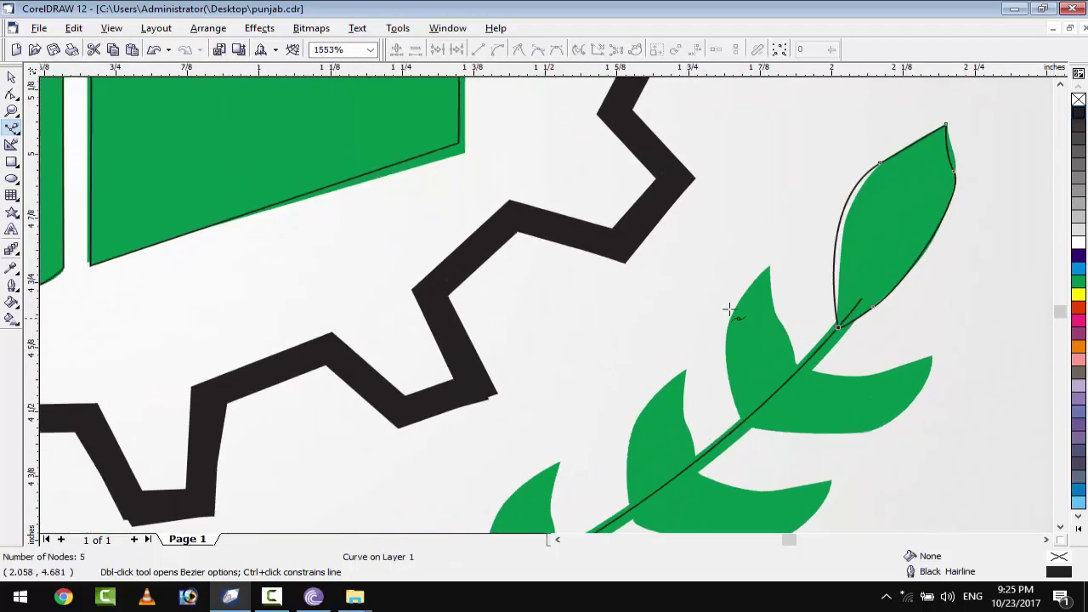
pyautogui.press('space')
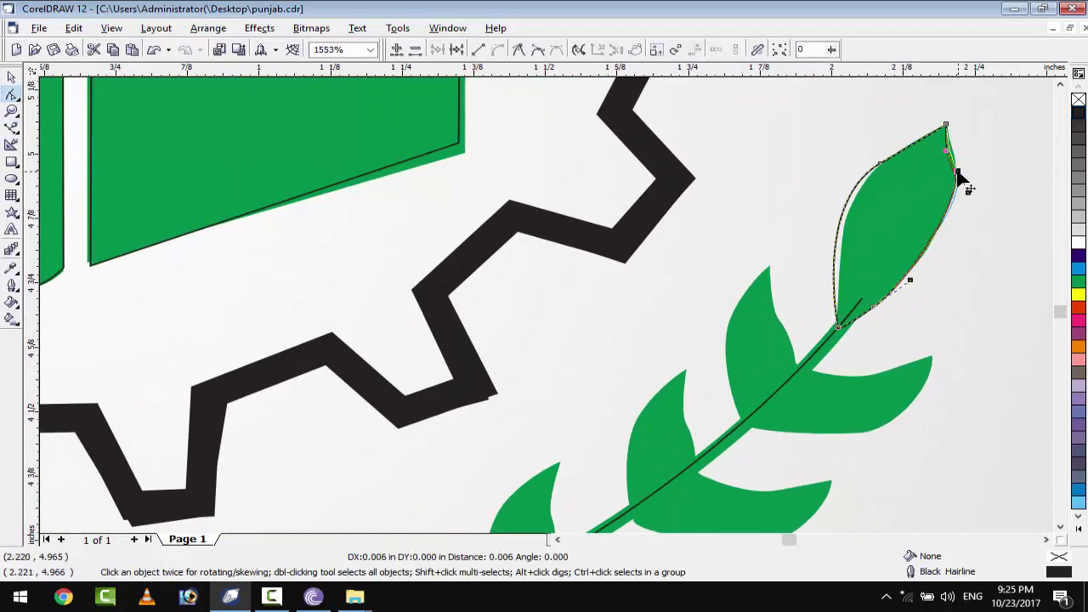
# - Refine the leaf outline by adding, deleting and dragging nodes until it fits the leaf
pyautogui.doubleClick(837, 232)
pyautogui.moveTo(838, 238); pyautogui.dragTo(845, 240)
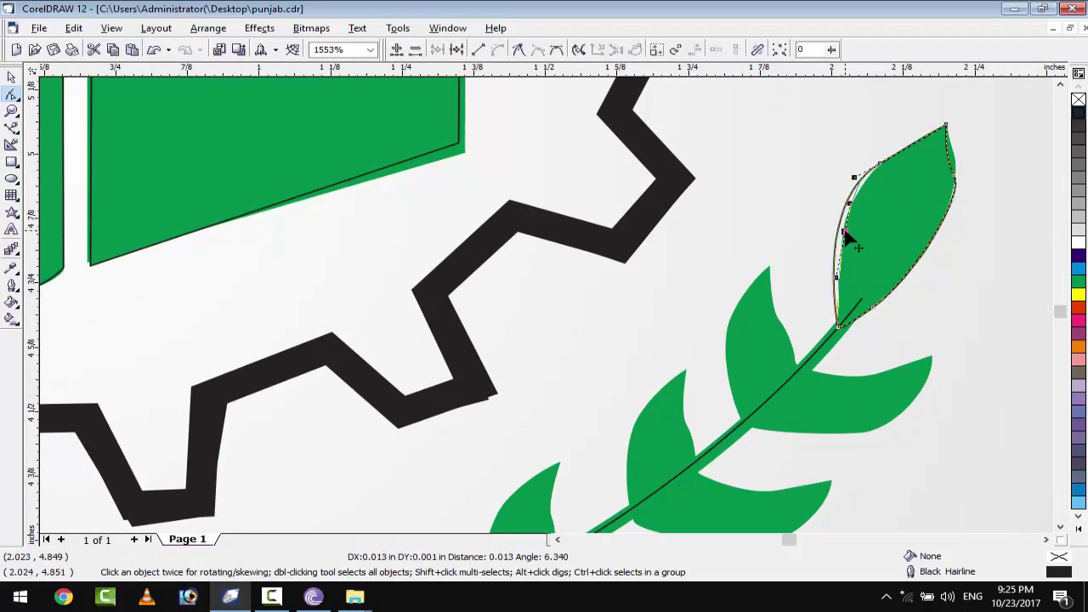
pyautogui.doubleClick(907, 150)
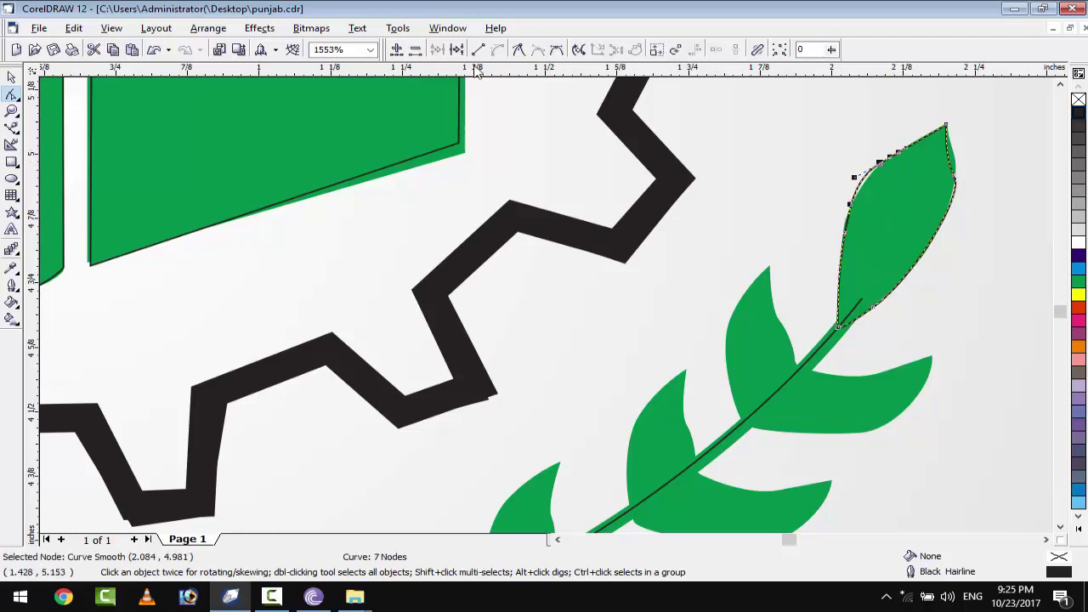
pyautogui.click(415, 50)
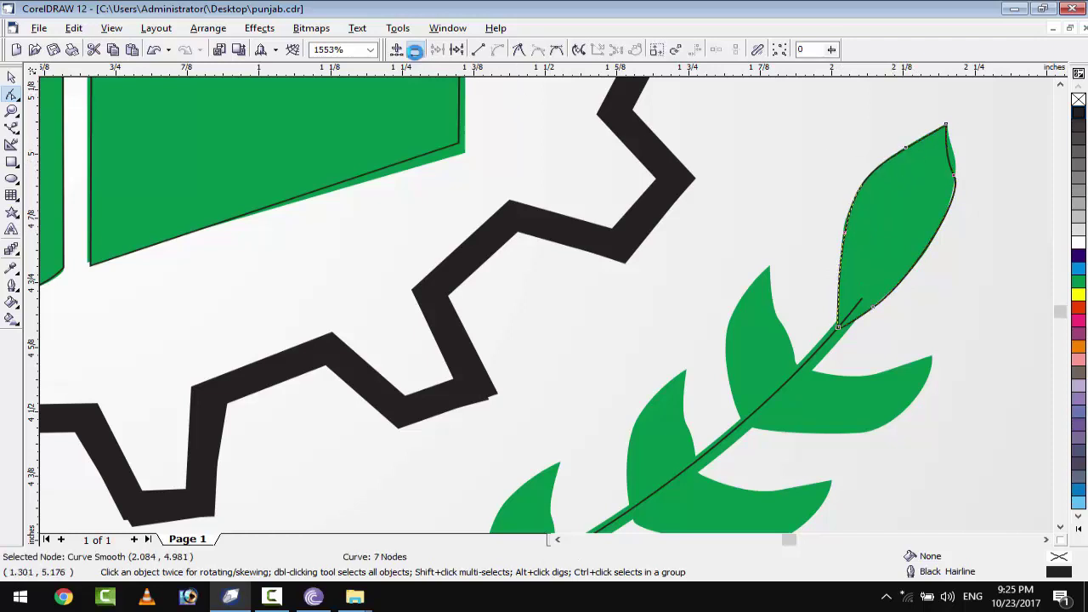
pyautogui.doubleClick(947, 159)
pyautogui.click(415, 50)
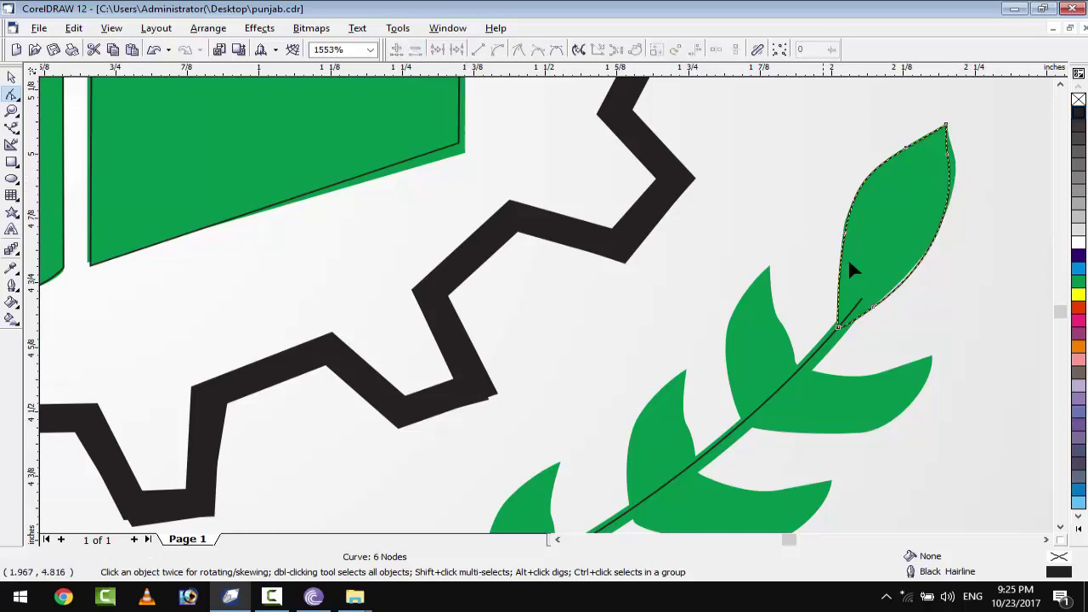
pyautogui.doubleClick(909, 285)
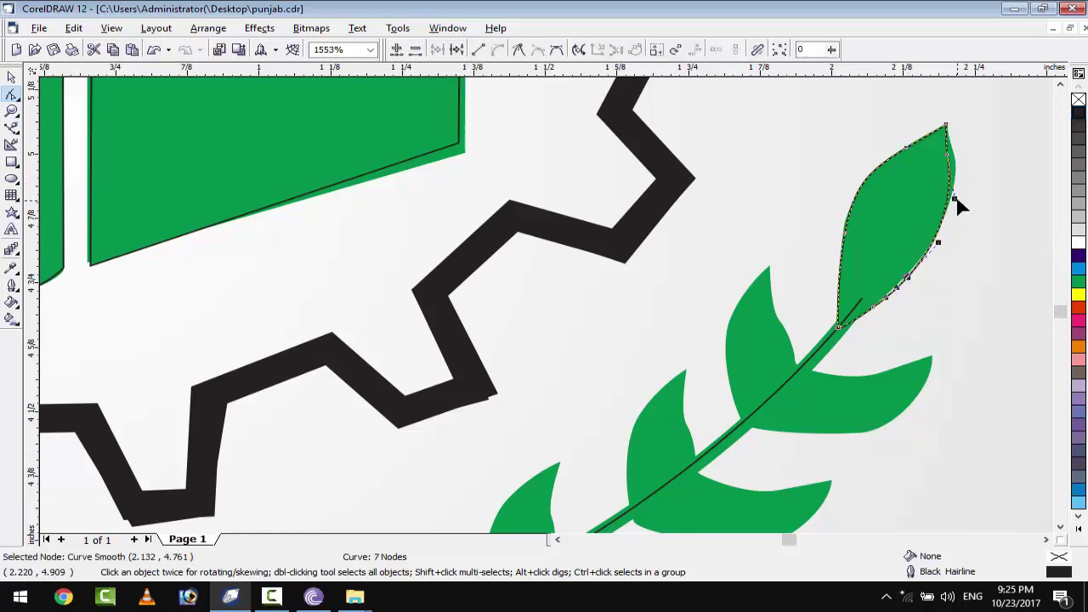
pyautogui.click(947, 161)
pyautogui.moveTo(954, 201); pyautogui.dragTo(962, 189)
pyautogui.scroll(-2, 796, 327)
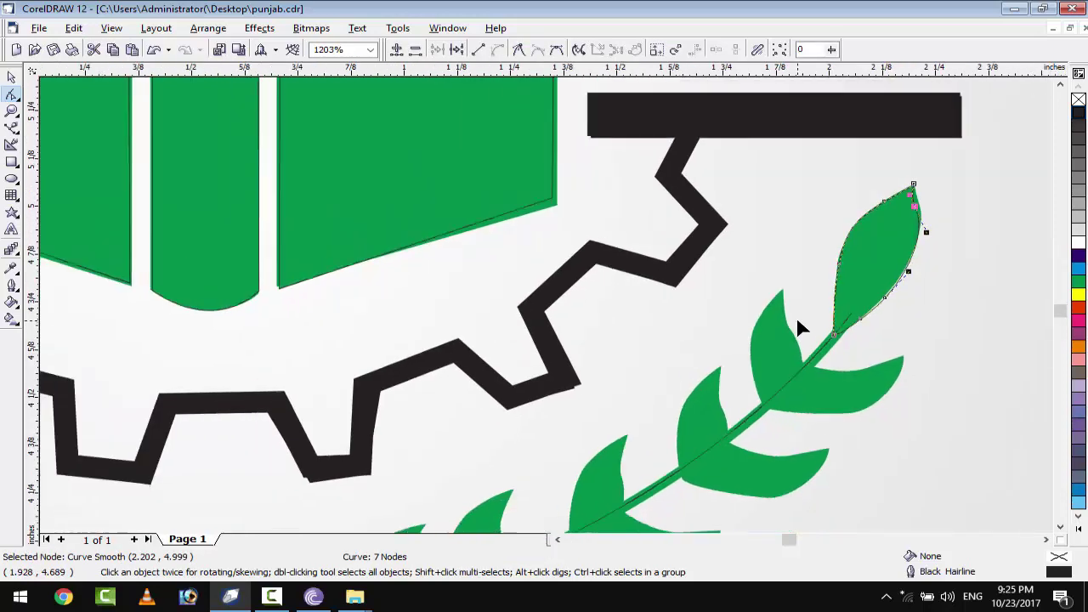
pyautogui.scroll(-1, 796, 322)
# - Trace a closed nine-node outline around the leaf pair below the top leaf and fill it green
pyautogui.click(12, 127)
pyautogui.click(782, 299)
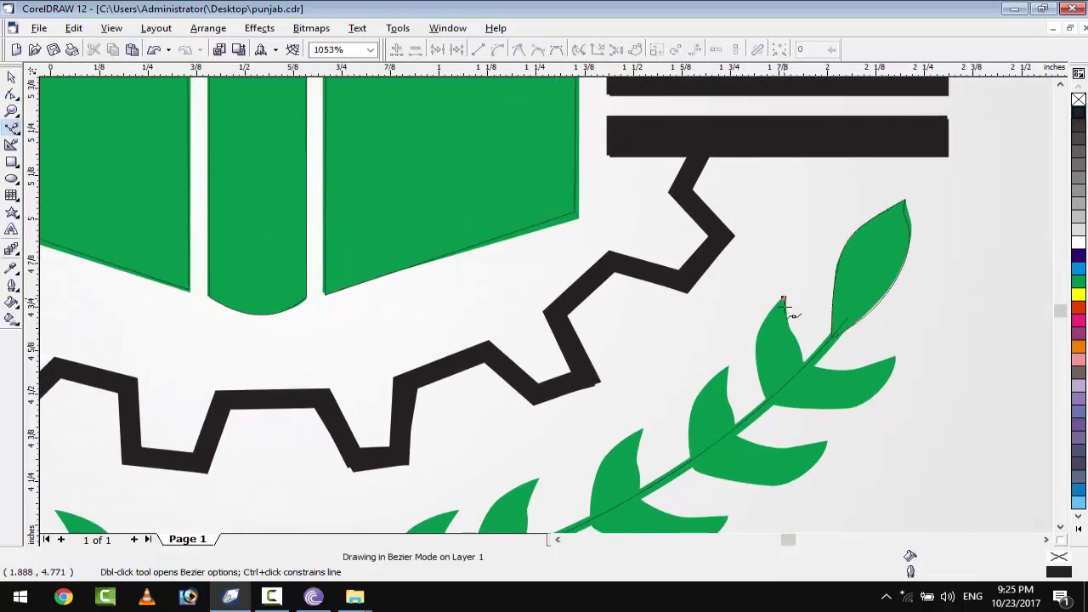
pyautogui.click(790, 334)
pyautogui.click(803, 367)
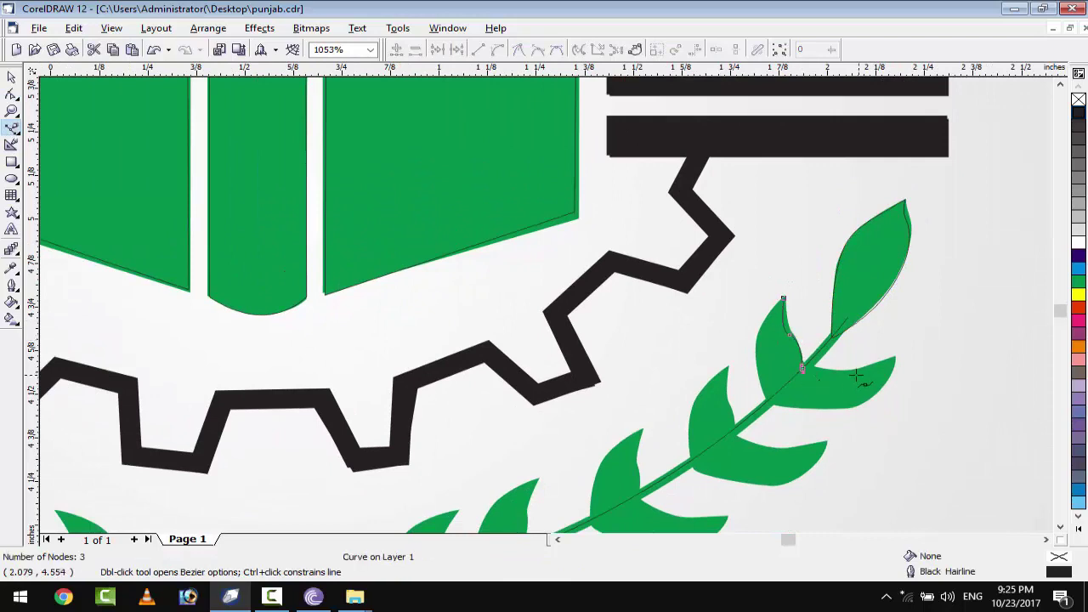
pyautogui.moveTo(890, 364); pyautogui.dragTo(894, 371)
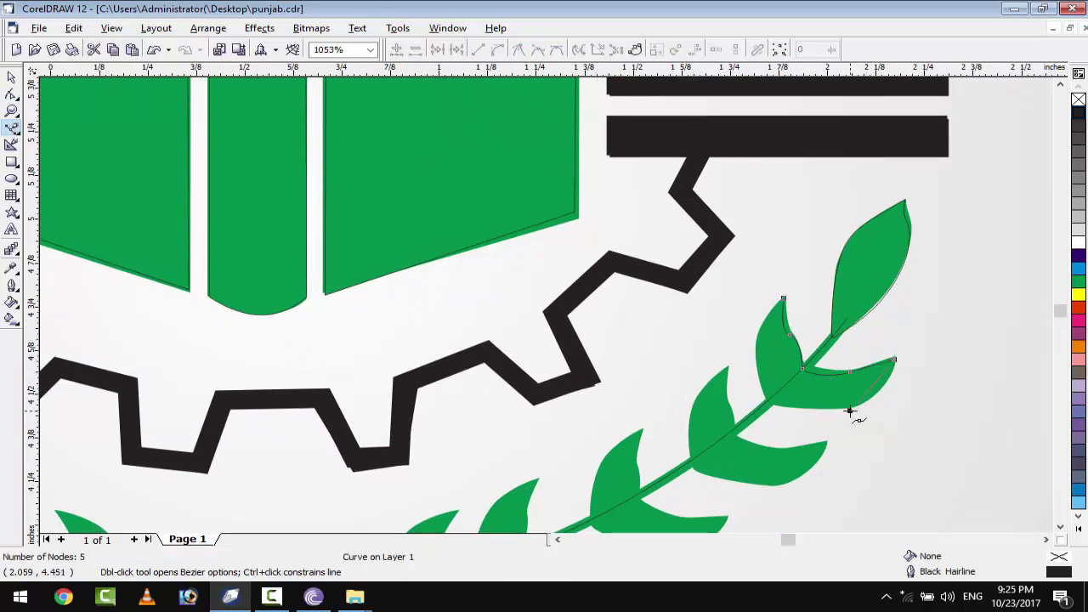
pyautogui.moveTo(849, 410); pyautogui.dragTo(804, 422)
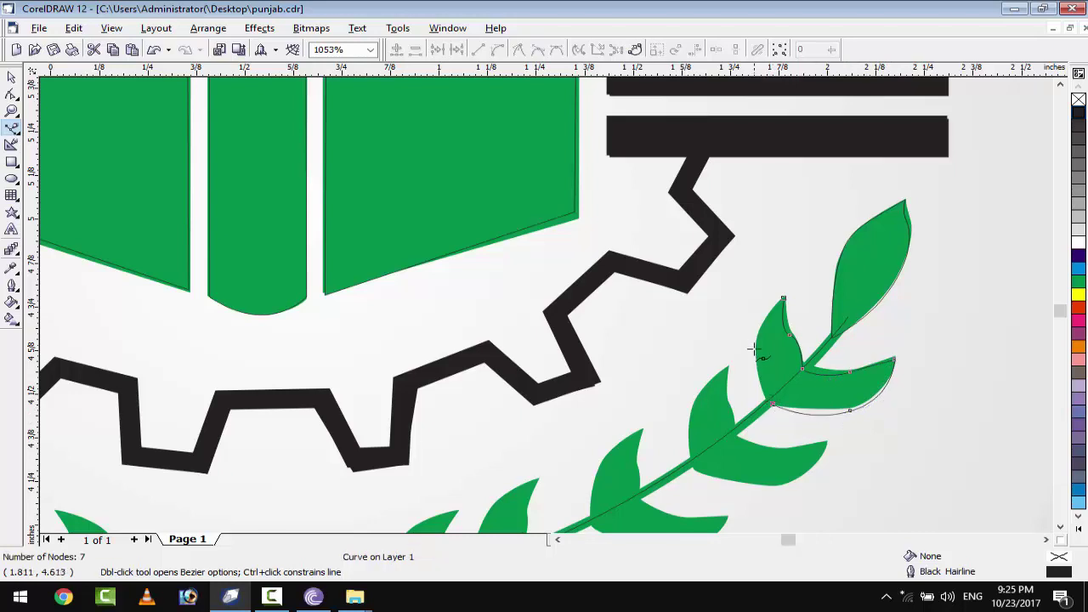
pyautogui.moveTo(757, 329); pyautogui.dragTo(771, 301)
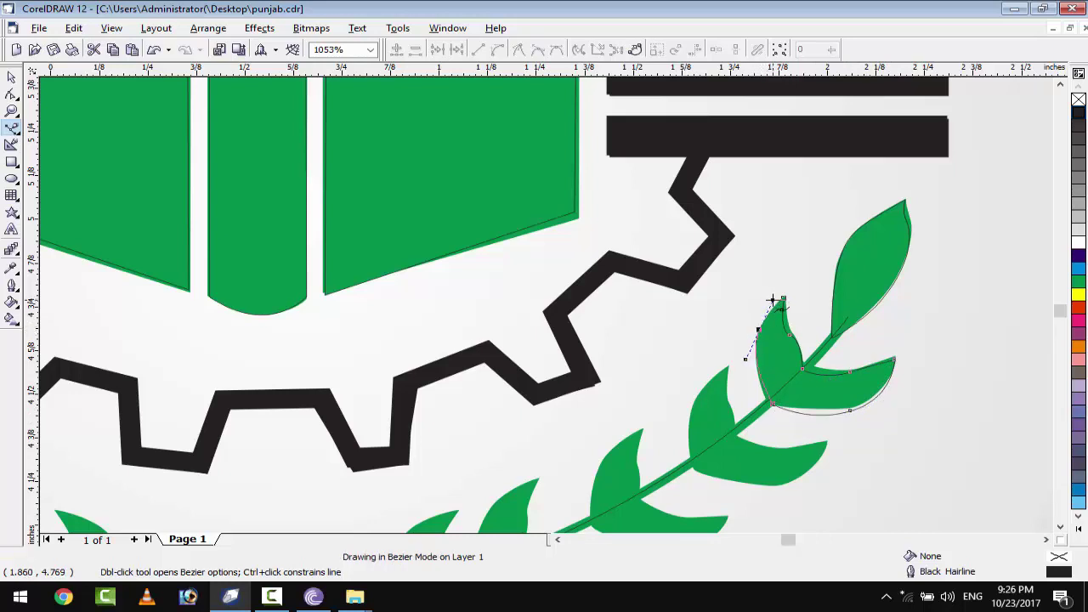
pyautogui.click(779, 300)
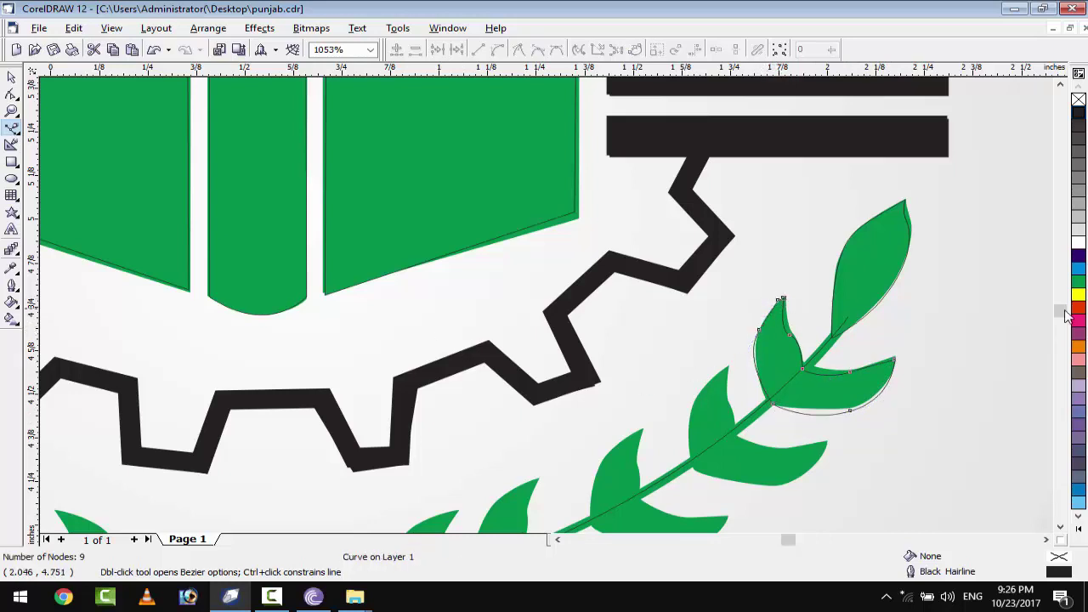
pyautogui.click(1078, 284)
# - Duplicate the green leaf shape, move it to the next leaf pair and rotate it to the stem
pyautogui.press('space')
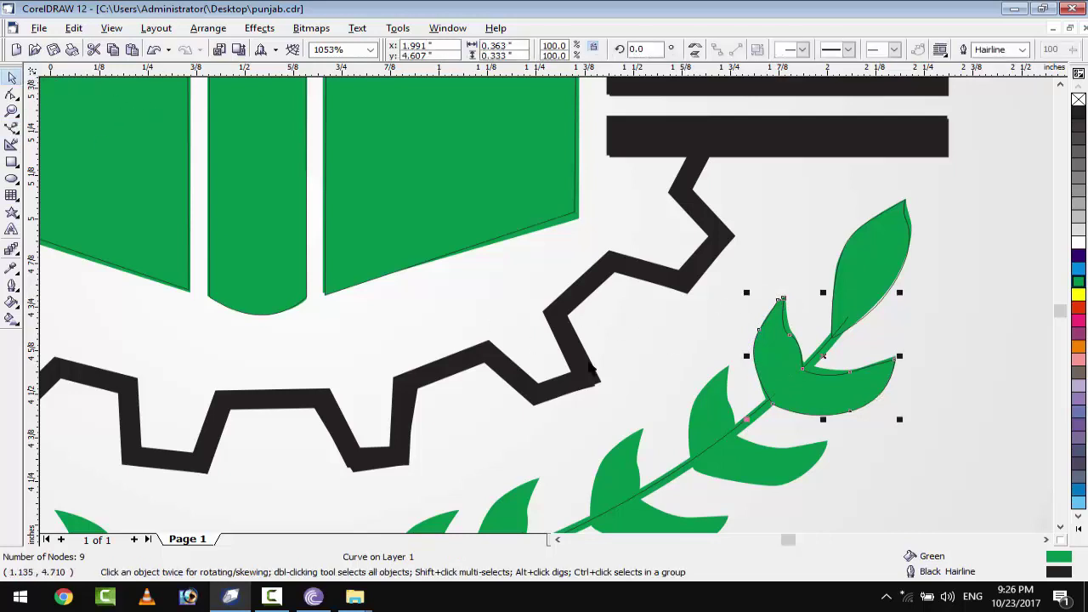
pyautogui.scroll(-1, 639, 381)
pyautogui.scroll(-1, 718, 330)
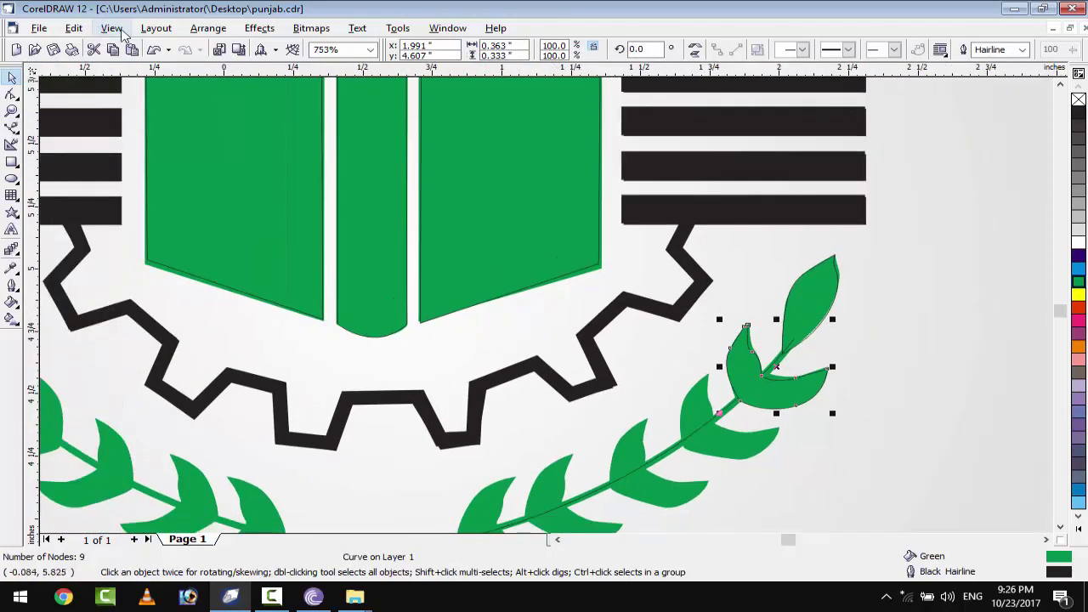
pyautogui.click(88, 29)
pyautogui.click(94, 188)
pyautogui.moveTo(875, 320)
pyautogui.mouseDown()
pyautogui.moveTo(739, 439)
pyautogui.moveTo(769, 447)
pyautogui.moveTo(779, 464)
pyautogui.moveTo(728, 444)
pyautogui.mouseUp()
pyautogui.click(769, 447)
pyautogui.click(740, 444)
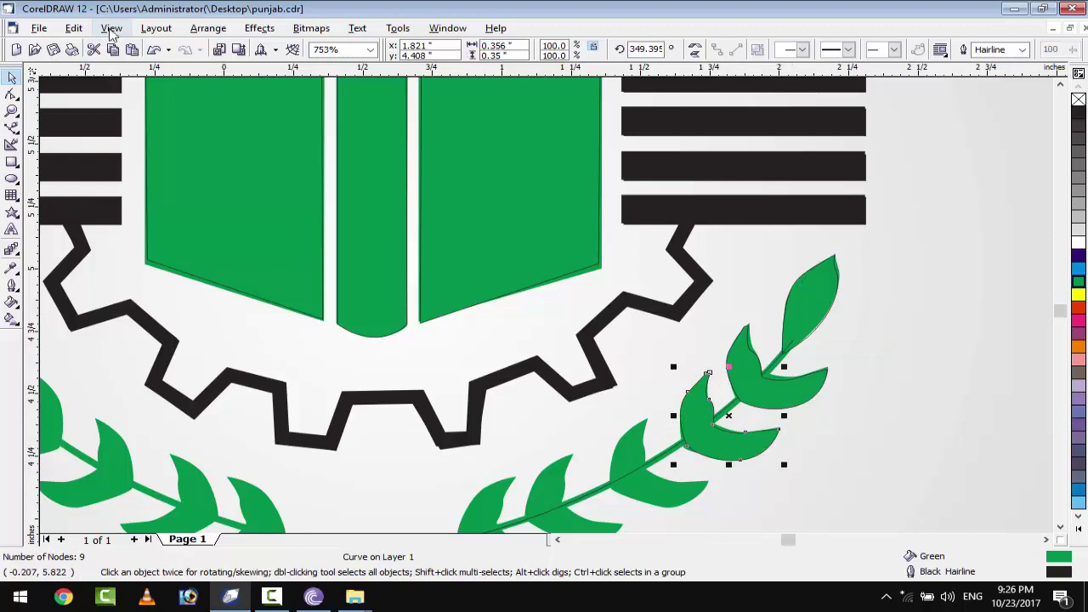
# - Copy and paste another leaf shape further down the branch, rotated to follow the stem
pyautogui.click(74, 28)
pyautogui.click(83, 126)
pyautogui.moveTo(733, 511); pyautogui.dragTo(633, 476)
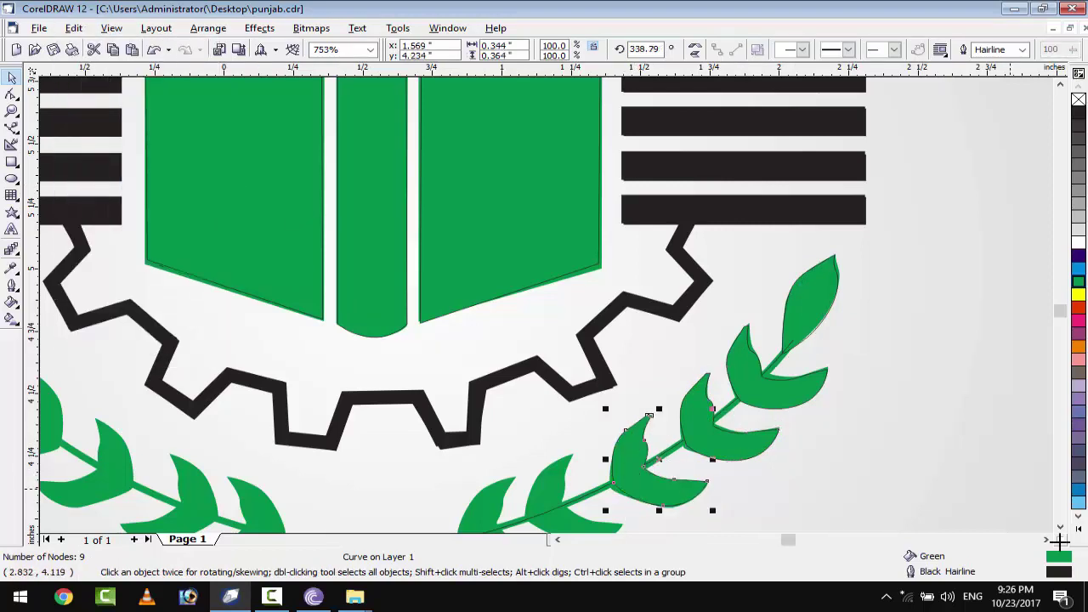
pyautogui.click(1060, 527)
pyautogui.moveTo(666, 354)
pyautogui.mouseDown()
pyautogui.moveTo(597, 398)
pyautogui.moveTo(519, 400)
pyautogui.moveTo(510, 413)
pyautogui.moveTo(522, 417)
pyautogui.mouseUp()
pyautogui.click(510, 413)
pyautogui.click(517, 408)
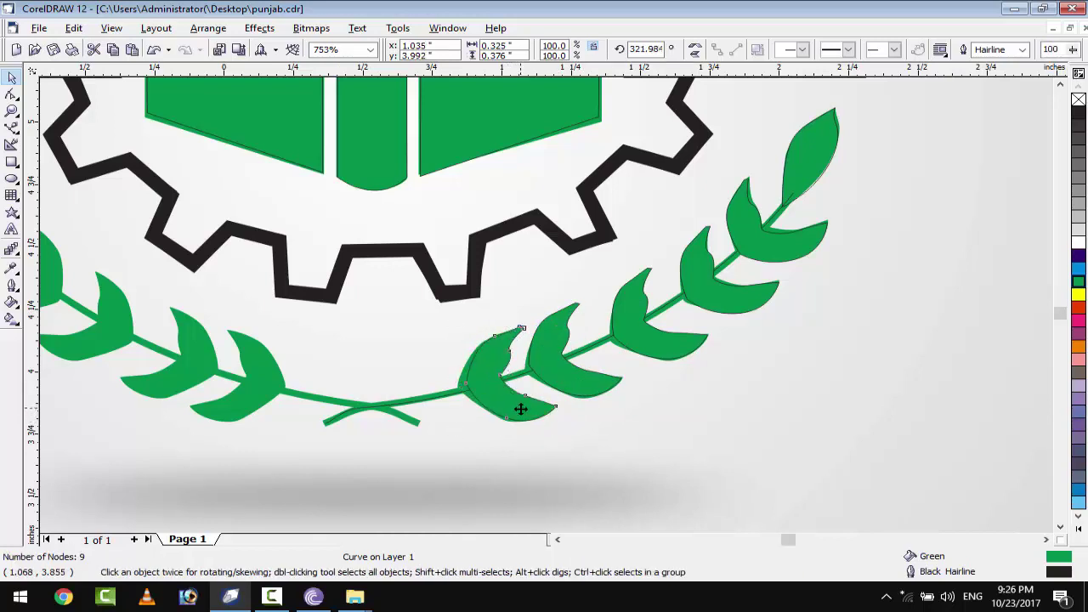
# - Fine-tune the neighbouring leaf's rotation and shift the upper leaf onto its stem spot
pyautogui.click(575, 387)
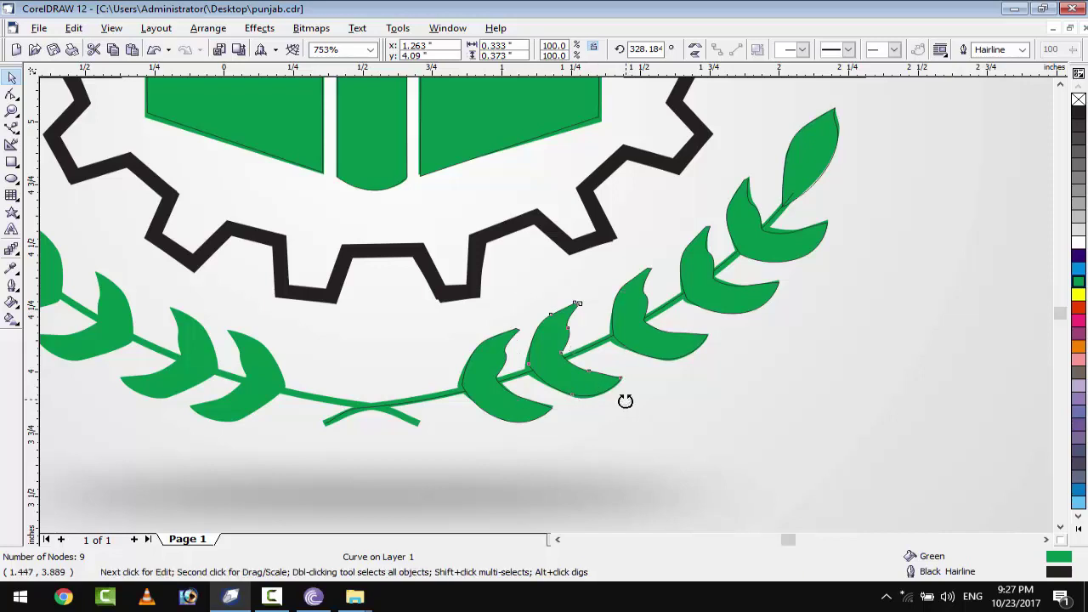
pyautogui.moveTo(623, 402); pyautogui.dragTo(581, 390)
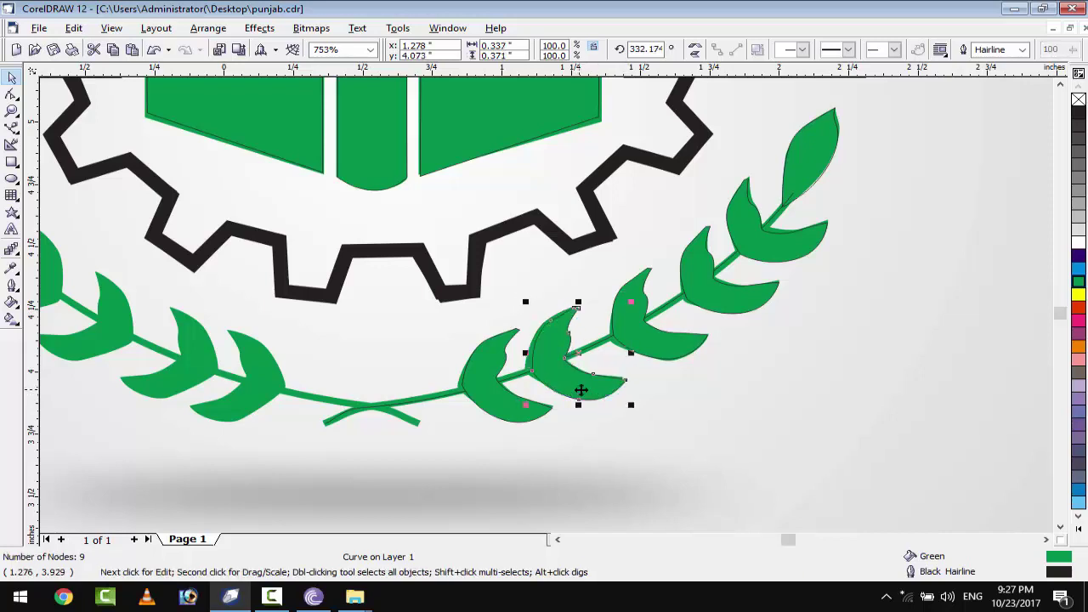
pyautogui.click(707, 306)
pyautogui.click(747, 257)
pyautogui.moveTo(759, 245)
pyautogui.mouseDown()
pyautogui.moveTo(765, 238)
pyautogui.moveTo(751, 261)
pyautogui.mouseUp()
pyautogui.scroll(-1, 520, 359)
pyautogui.scroll(-1, 519, 359)
pyautogui.scroll(-1, 774, 230)
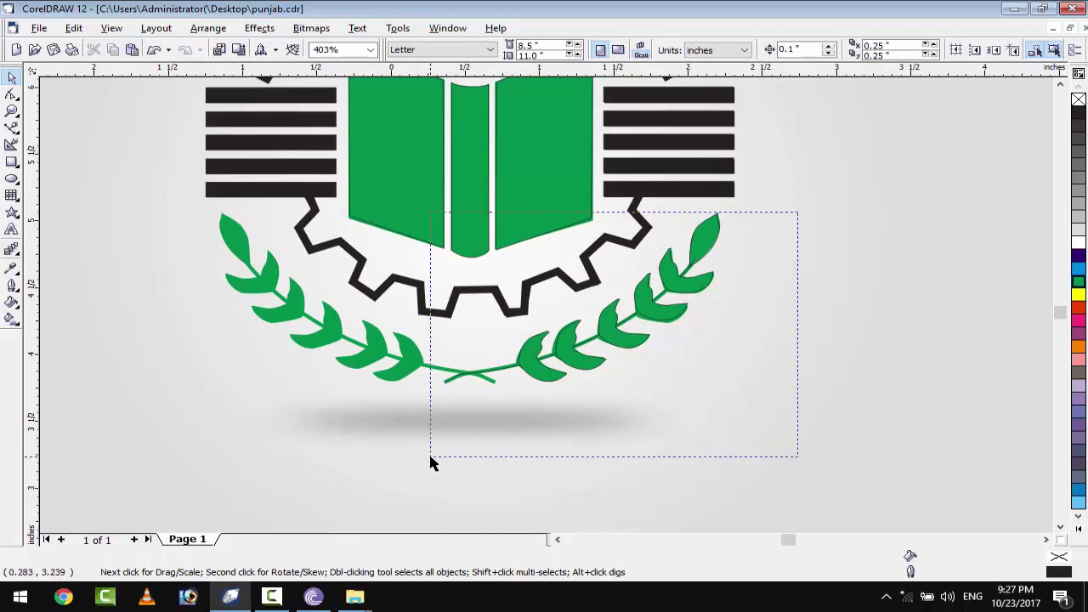
# - Fill the traced leaves green and give the laurel stem a thick green outline
pyautogui.moveTo(430, 457); pyautogui.dragTo(430, 456)
pyautogui.click(1078, 280)
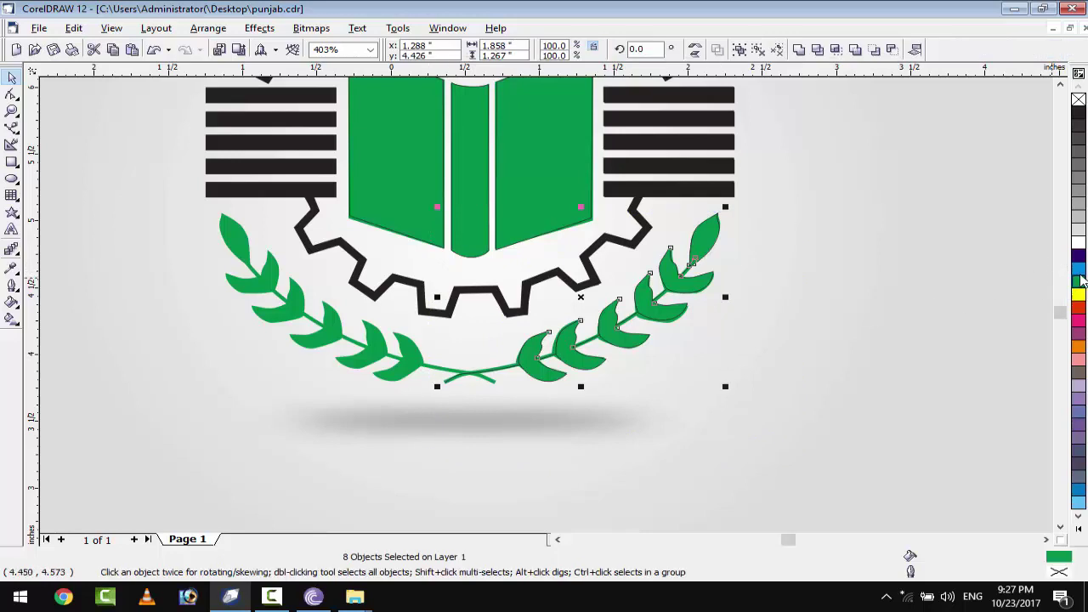
pyautogui.click(909, 289)
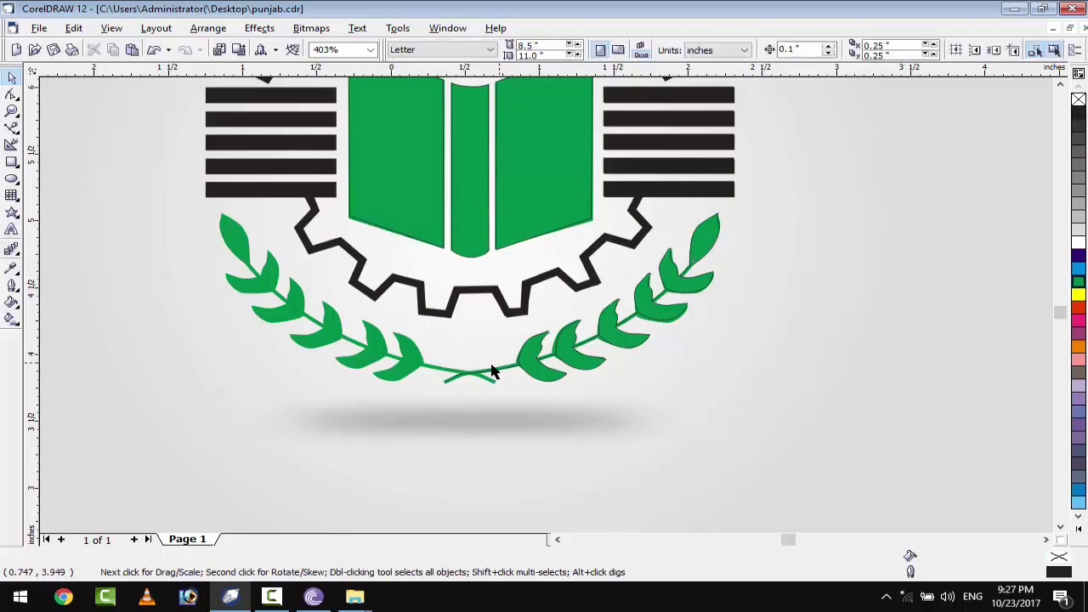
pyautogui.click(498, 371)
pyautogui.press('F12')
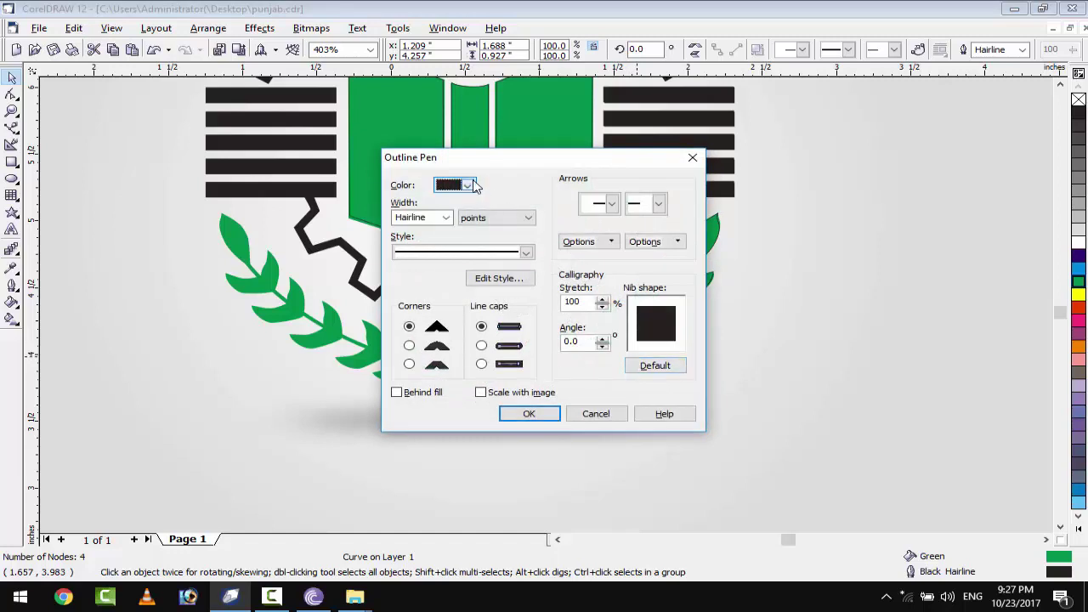
pyautogui.click(456, 185)
pyautogui.click(458, 303)
pyautogui.click(445, 218)
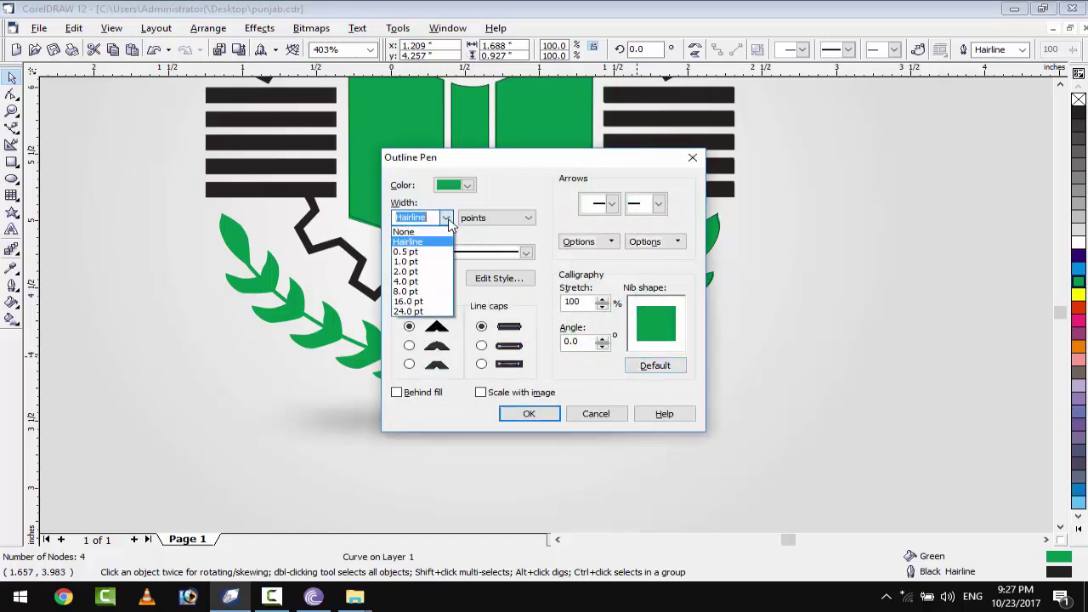
pyautogui.click(438, 271)
pyautogui.click(542, 414)
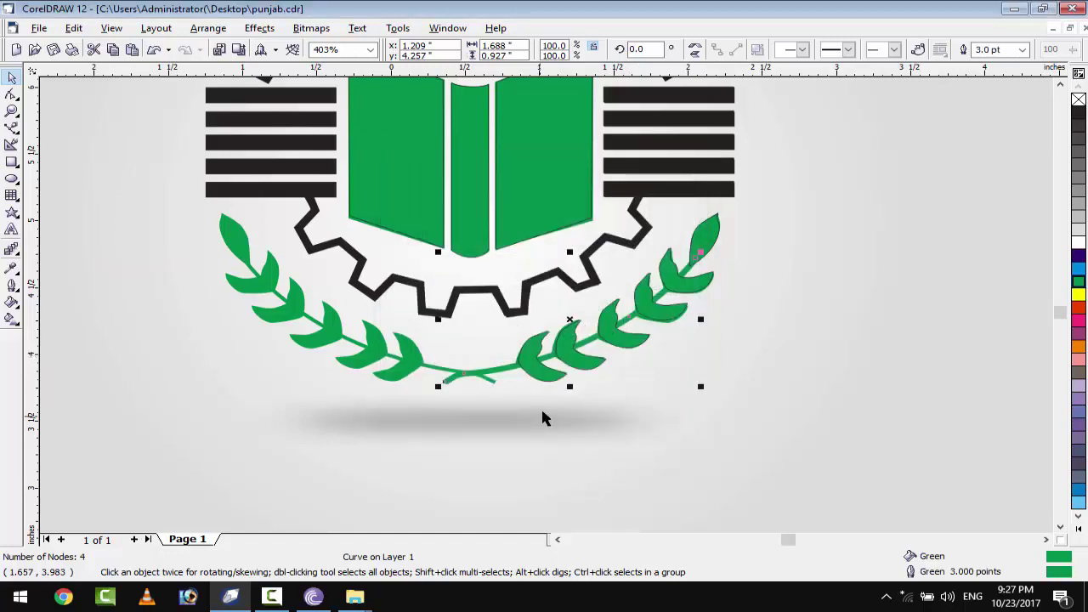
# - Remove the outline from all leaves of the right branch
pyautogui.scroll(1, 698, 317)
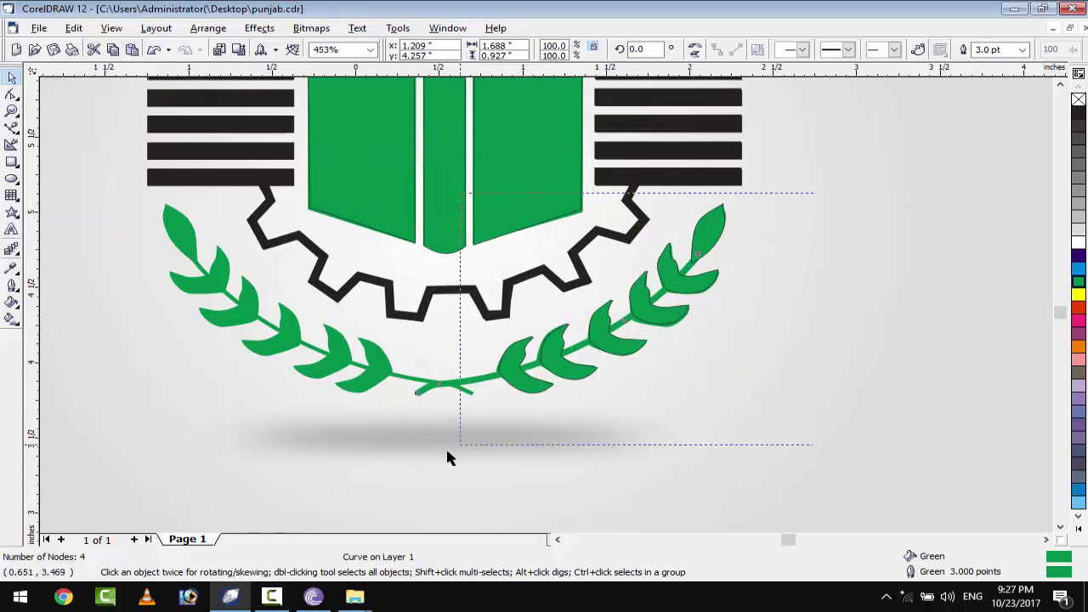
pyautogui.moveTo(449, 457); pyautogui.dragTo(795, 307)
pyautogui.click(1077, 101)
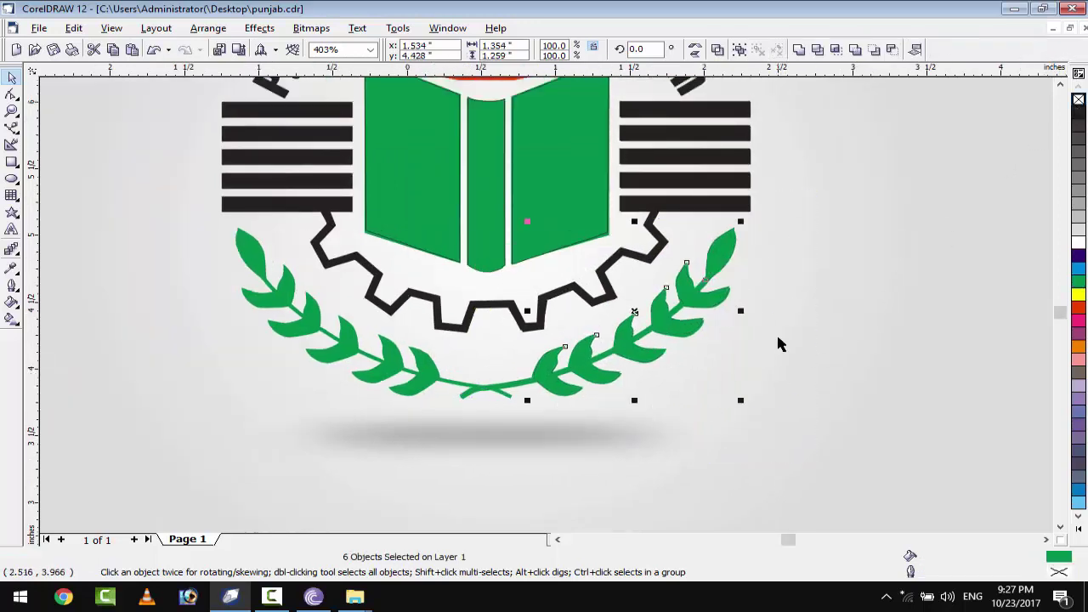
pyautogui.scroll(-1, 777, 340)
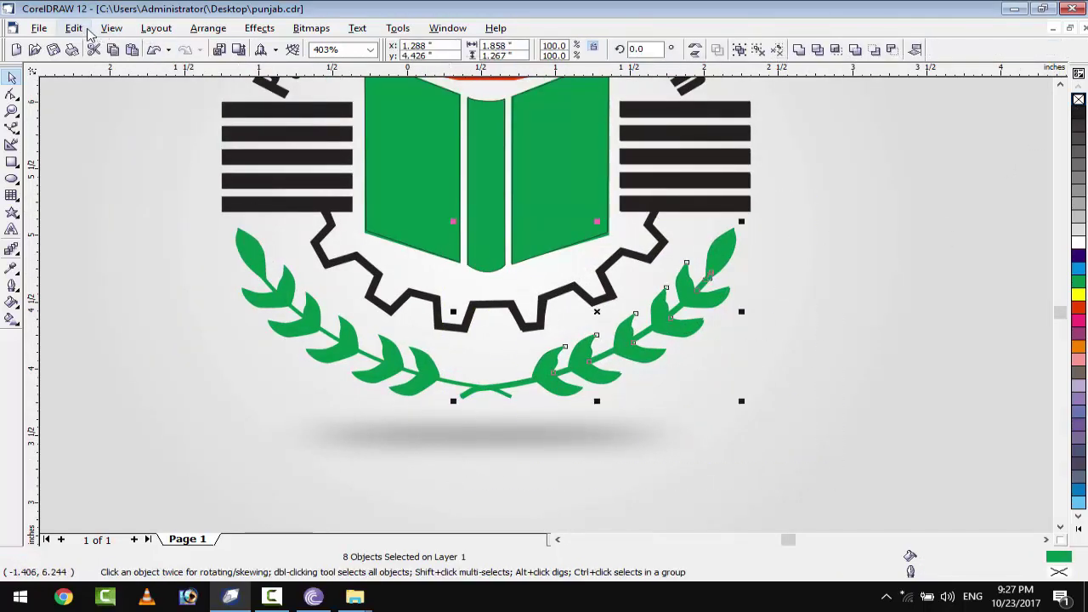
# - Group the right branch, then place a horizontally mirrored copy on the gear's left side
pyautogui.click(208, 28)
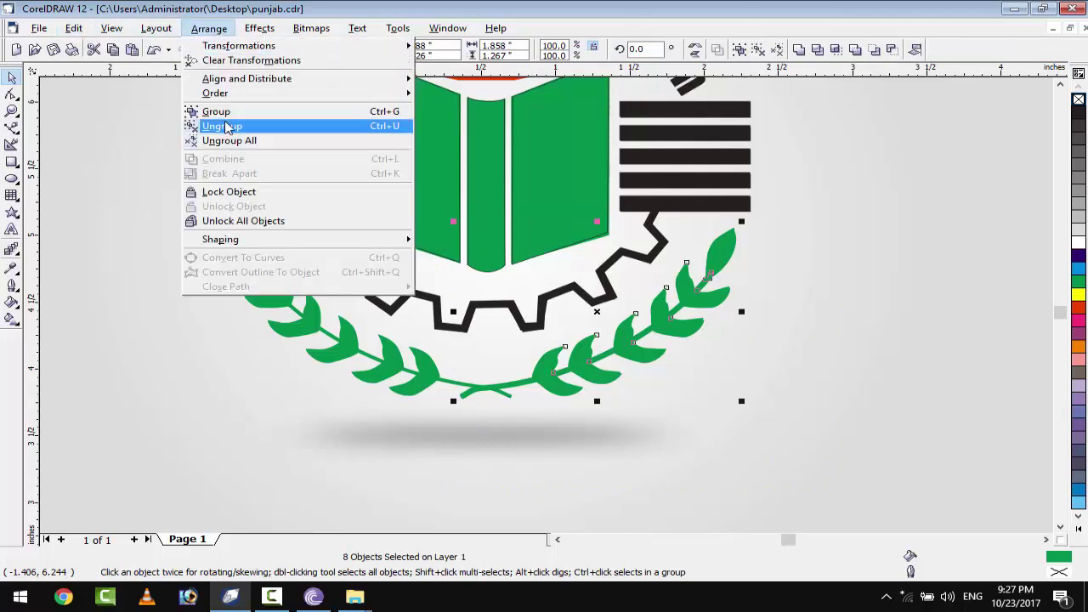
pyautogui.click(216, 112)
pyautogui.click(74, 29)
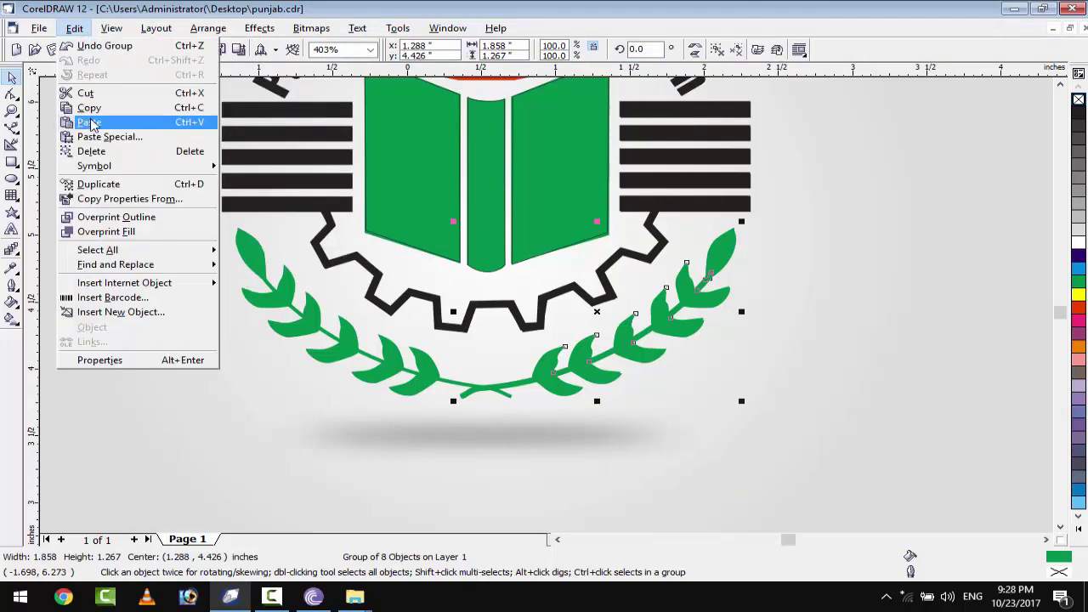
pyautogui.click(99, 184)
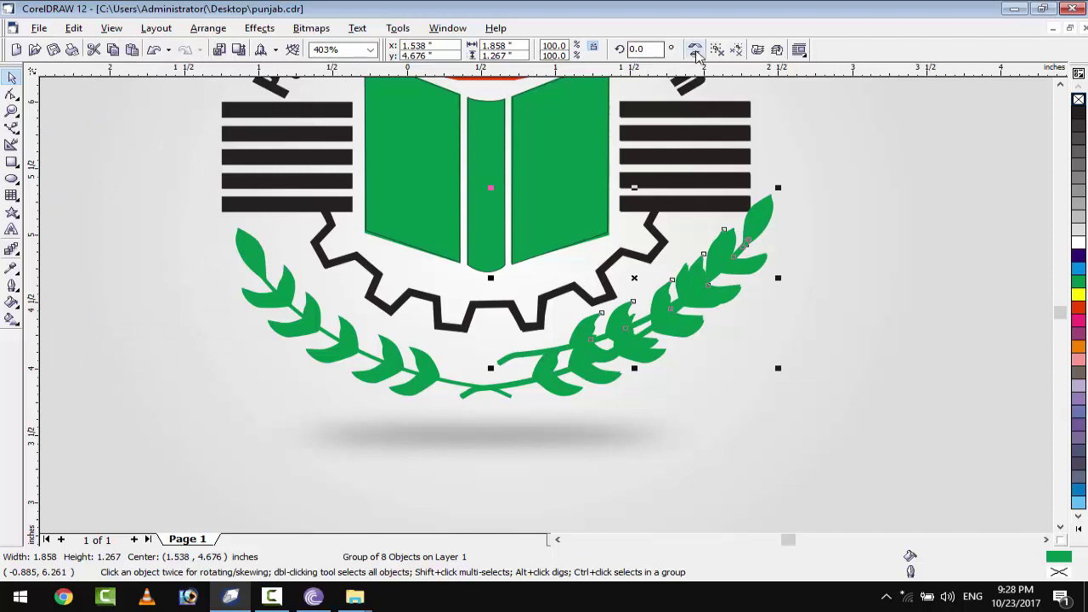
pyautogui.click(695, 50)
pyautogui.moveTo(635, 284)
pyautogui.mouseDown()
pyautogui.moveTo(461, 346)
pyautogui.moveTo(376, 311)
pyautogui.mouseUp()
pyautogui.scroll(-1, 400, 338)
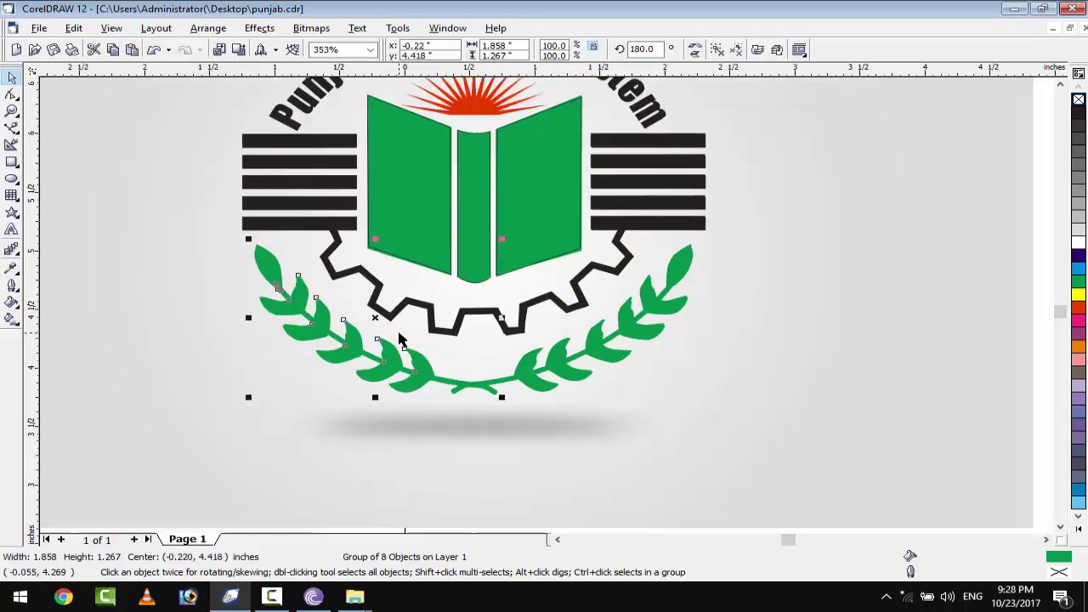
pyautogui.scroll(-2, 399, 338)
pyautogui.scroll(-2, 399, 338)
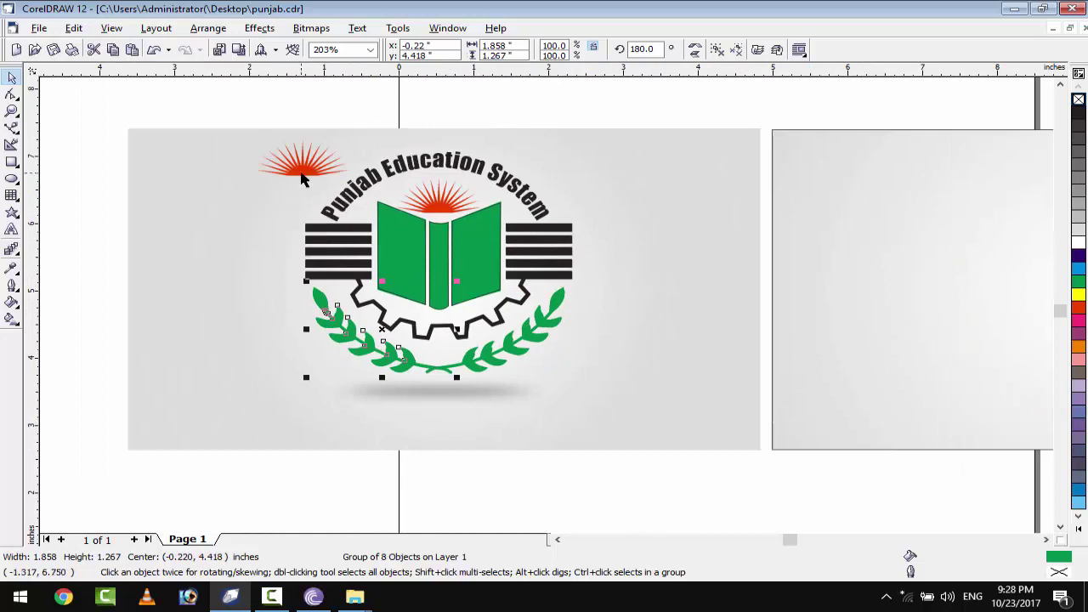
# - Delete the stray extra sunburst at the upper left
pyautogui.click(303, 178)
pyautogui.press('Delete')
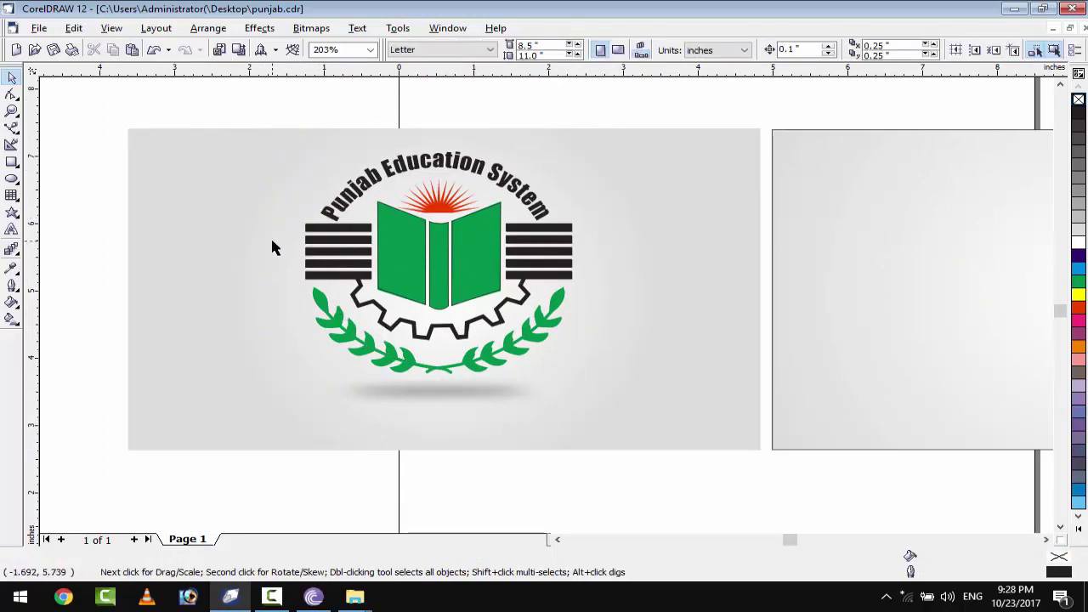
pyautogui.scroll(1, 357, 243)
pyautogui.scroll(-3, 539, 250)
pyautogui.scroll(2, 358, 241)
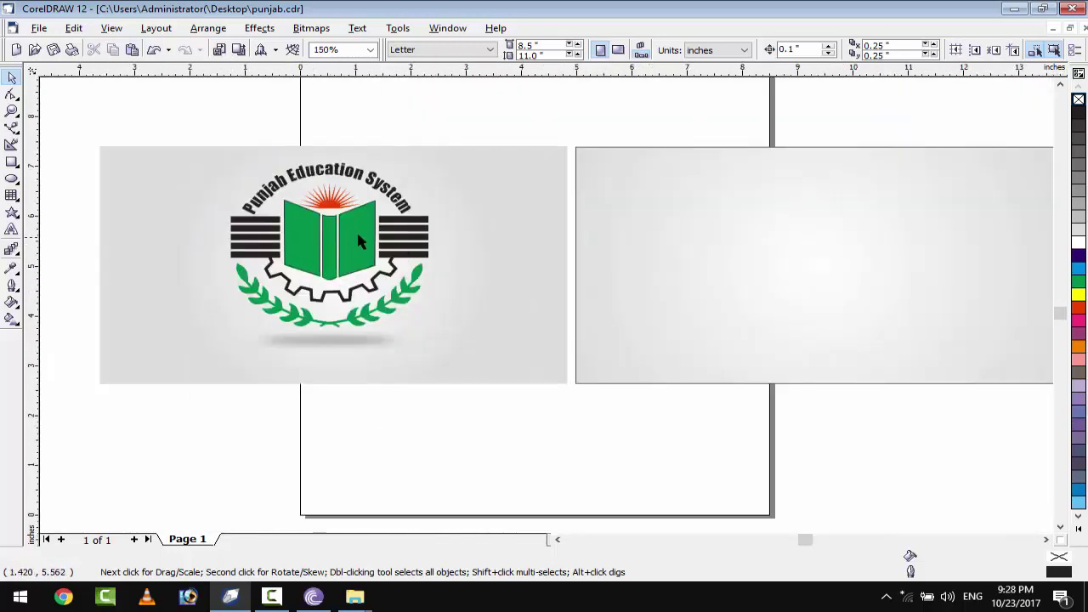
# - Move the book page, gear outline and both laurel branches onto the right panel
pyautogui.moveTo(302, 231); pyautogui.dragTo(549, 236)
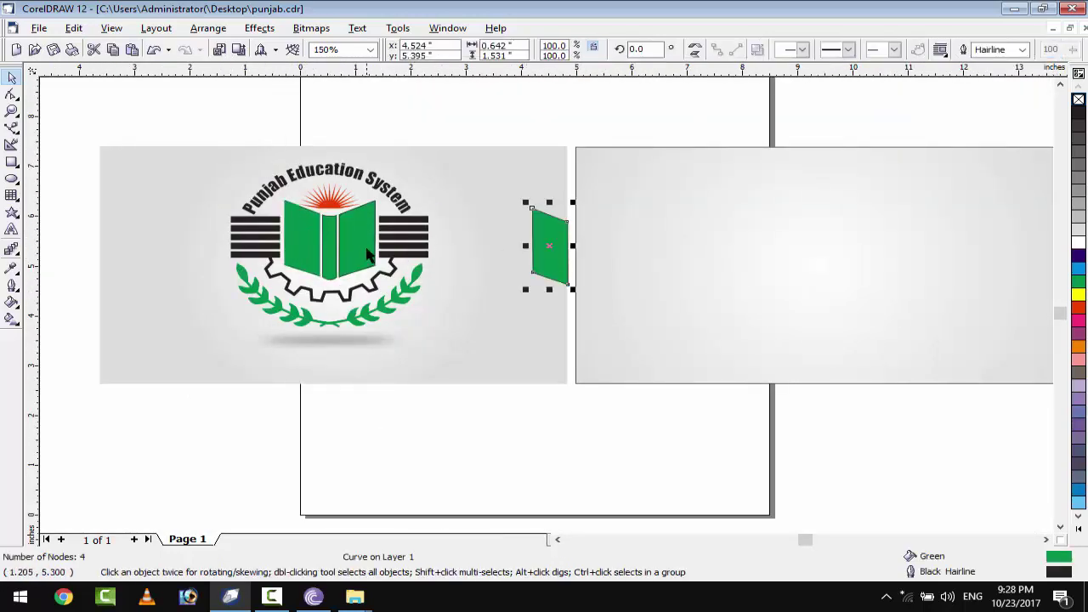
pyautogui.moveTo(367, 253); pyautogui.dragTo(872, 256)
pyautogui.moveTo(335, 270); pyautogui.dragTo(697, 260)
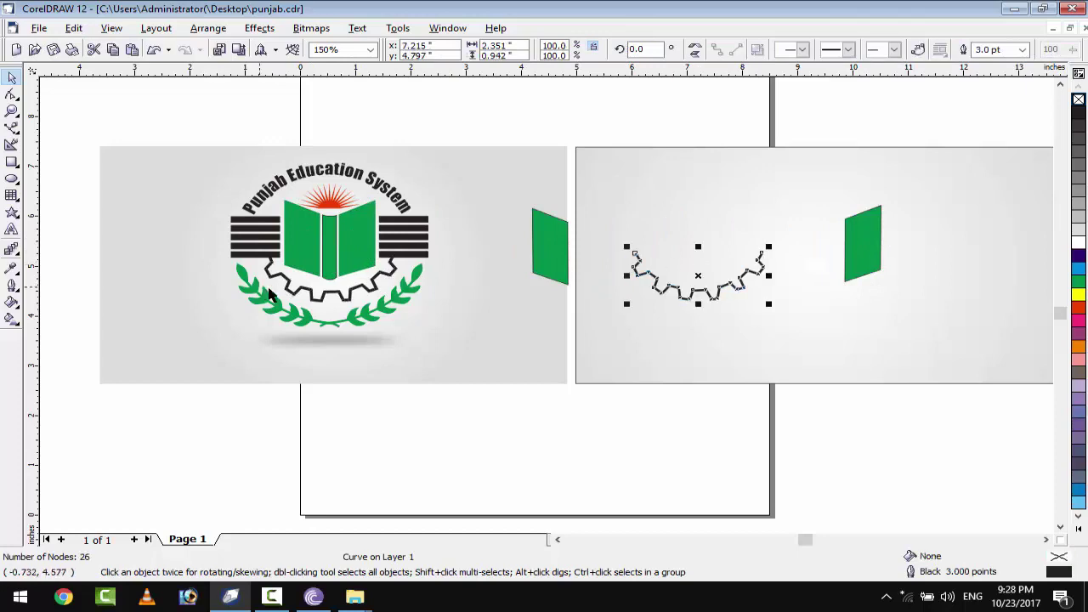
pyautogui.moveTo(357, 325); pyautogui.dragTo(697, 366)
pyautogui.moveTo(293, 317); pyautogui.dragTo(565, 351)
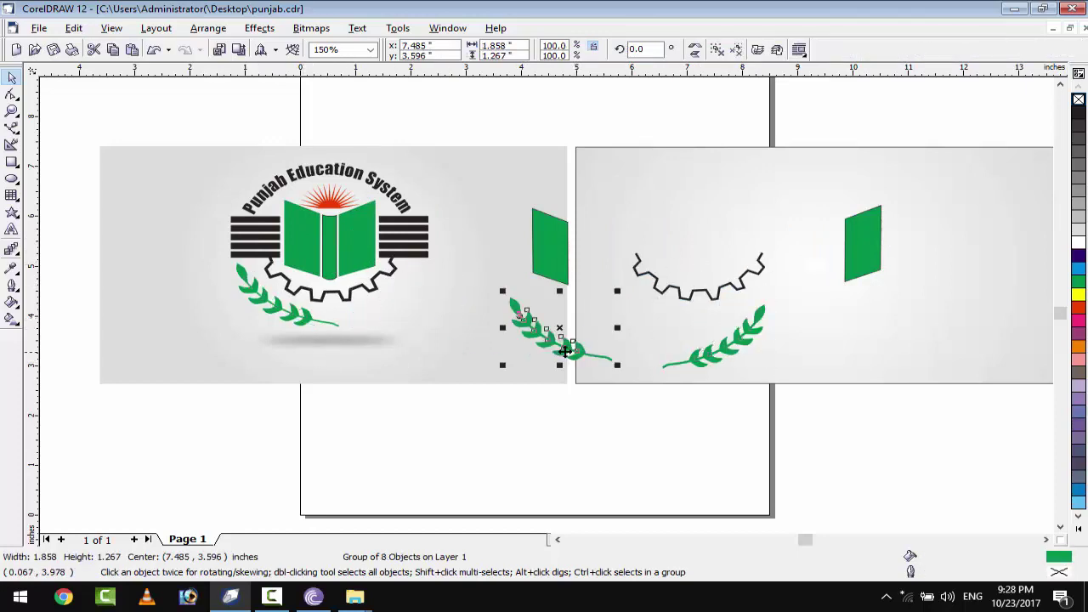
pyautogui.moveTo(332, 208); pyautogui.dragTo(527, 219)
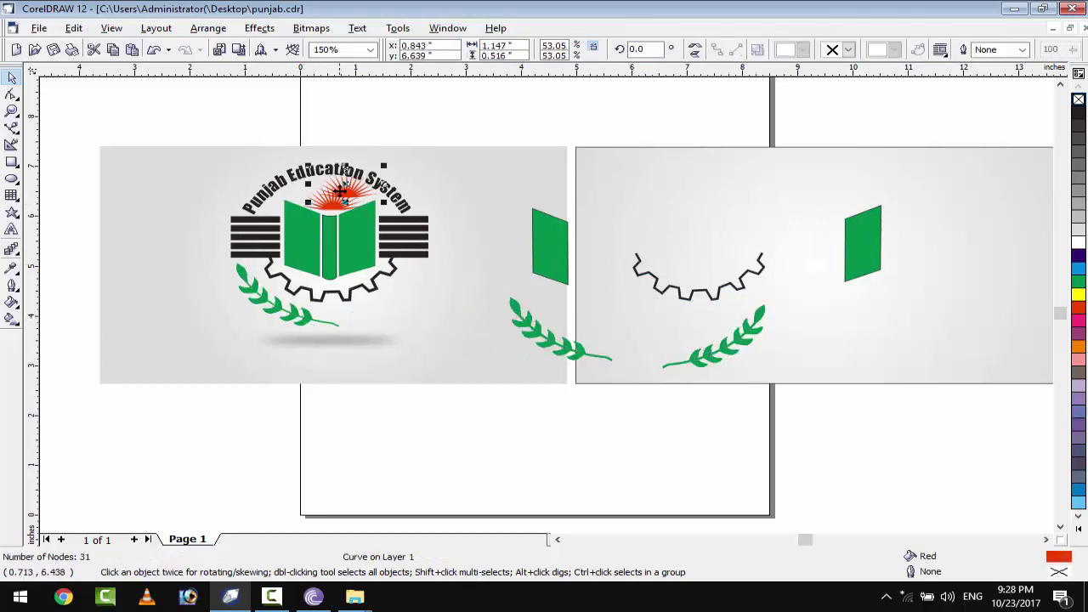
pyautogui.click(409, 204)
# - Draw an ellipse around the logo and stretch its left and right sides wider
pyautogui.scroll(1, 362, 197)
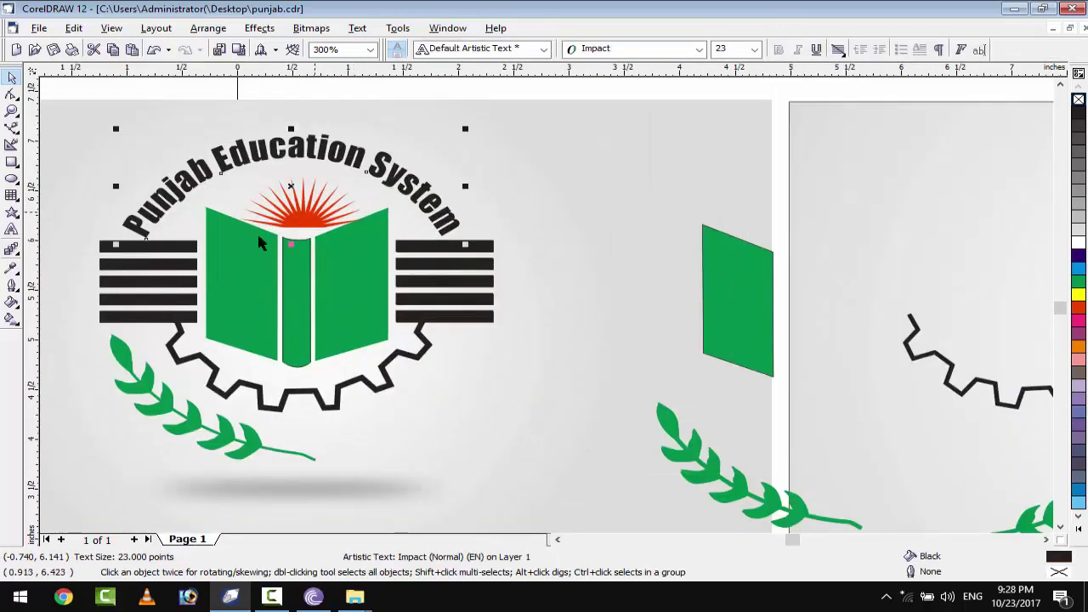
pyautogui.click(11, 179)
pyautogui.moveTo(132, 147); pyautogui.dragTo(456, 430)
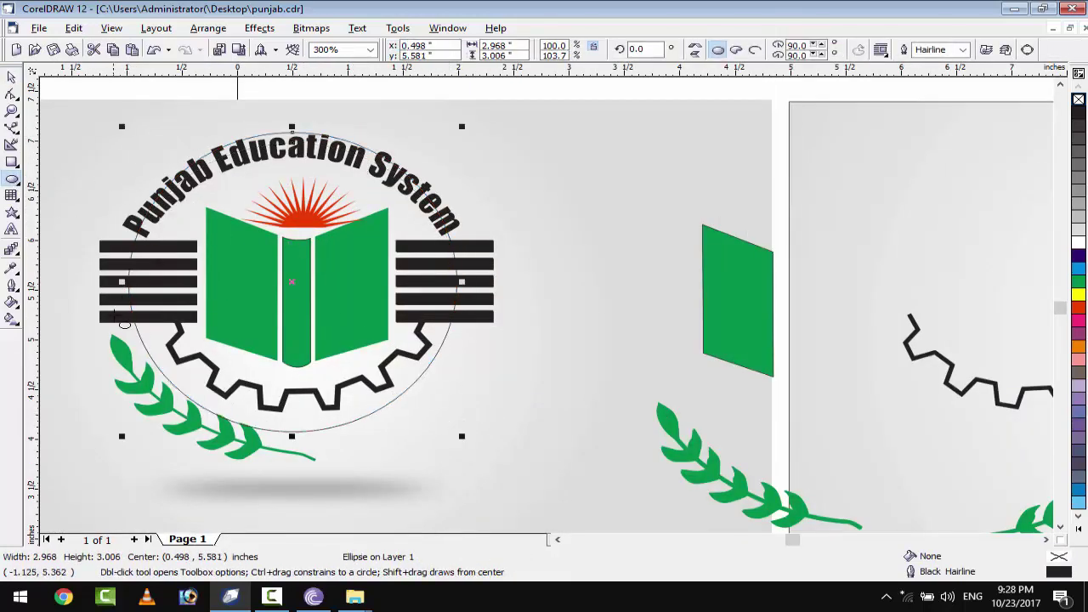
pyautogui.moveTo(110, 282); pyautogui.dragTo(91, 282)
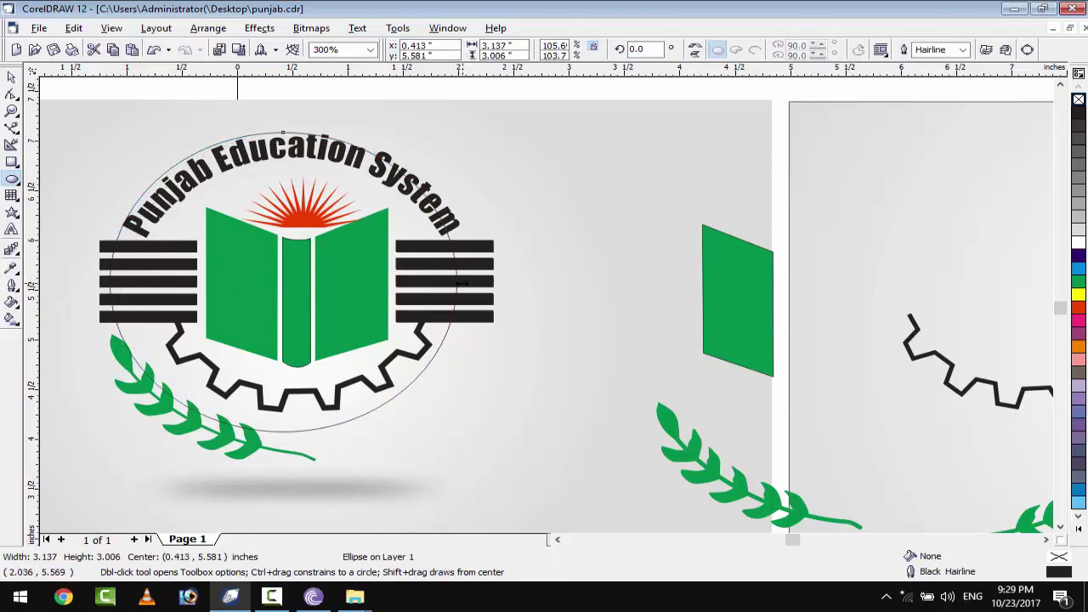
pyautogui.moveTo(463, 283); pyautogui.dragTo(478, 282)
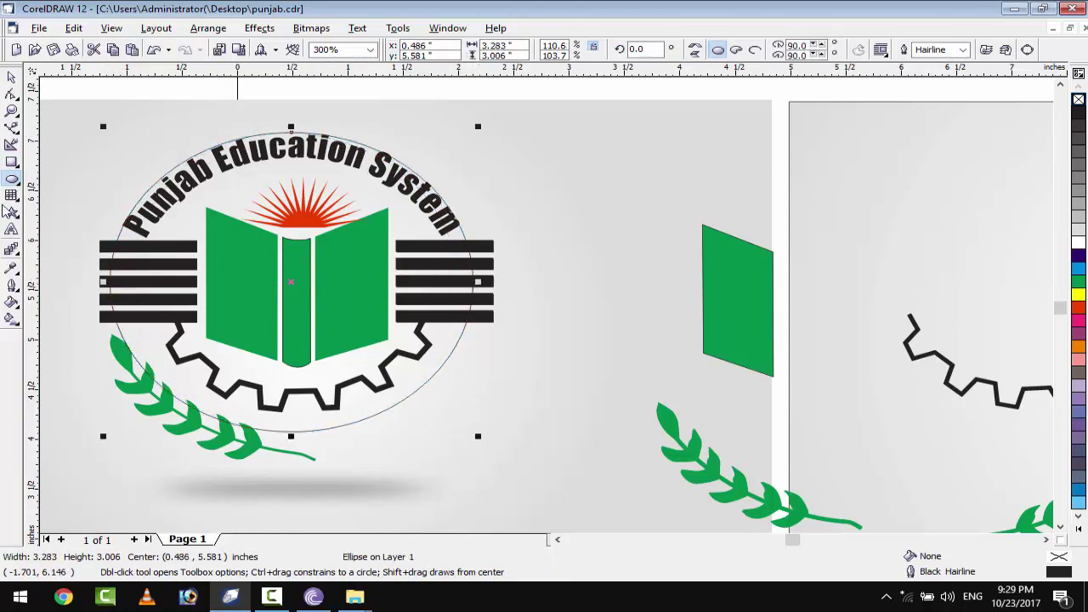
# - Cut the ellipse across with the Knife tool and delete its lower half
pyautogui.click(12, 98)
pyautogui.click(59, 109)
pyautogui.click(108, 280)
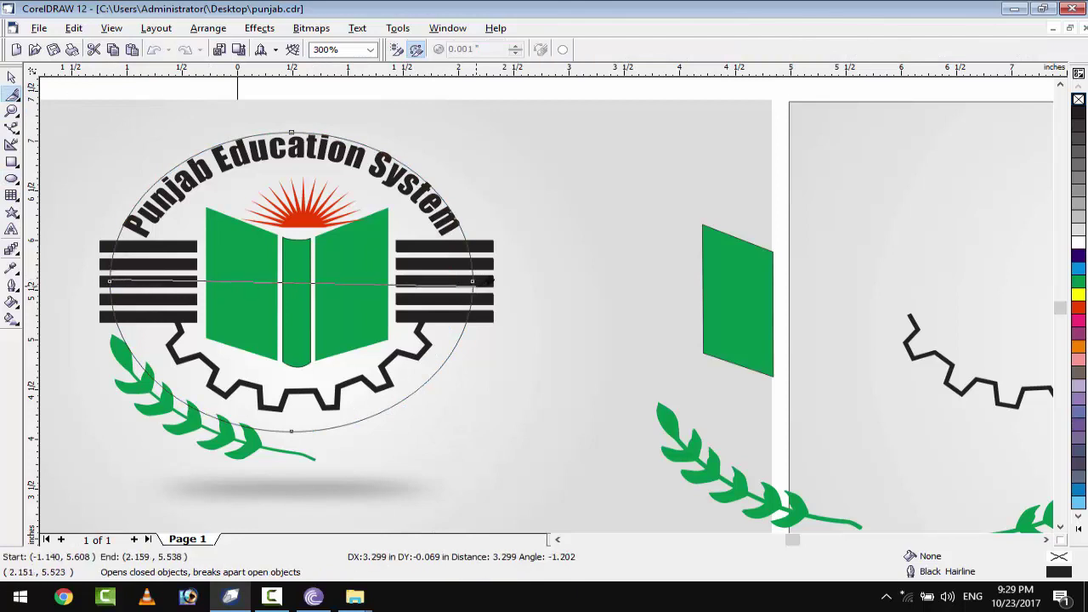
pyautogui.click(473, 280)
pyautogui.press('space')
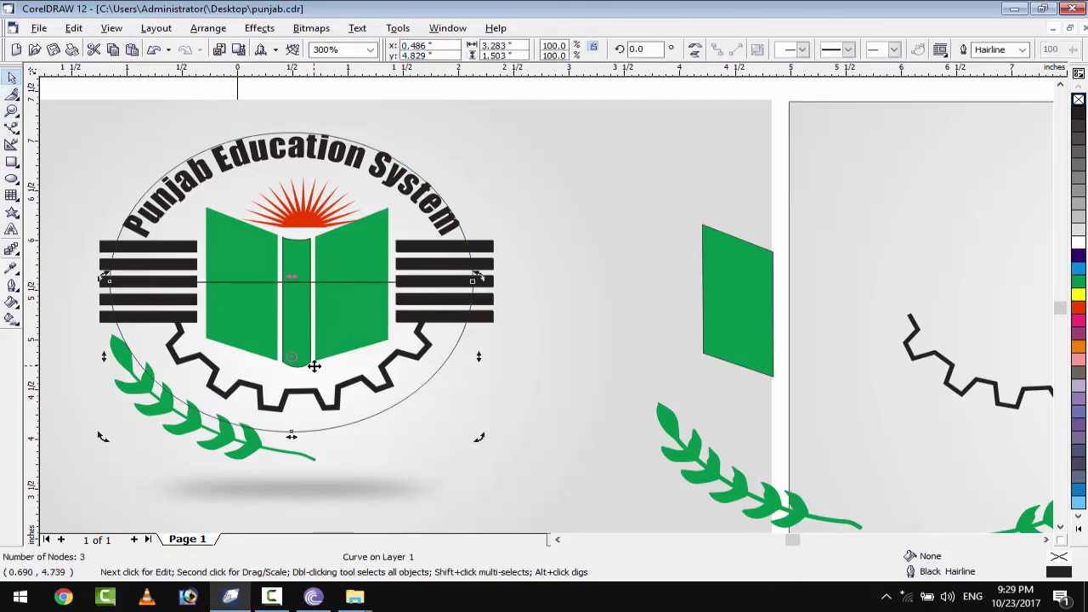
pyautogui.click(258, 209)
pyautogui.press('Tab')
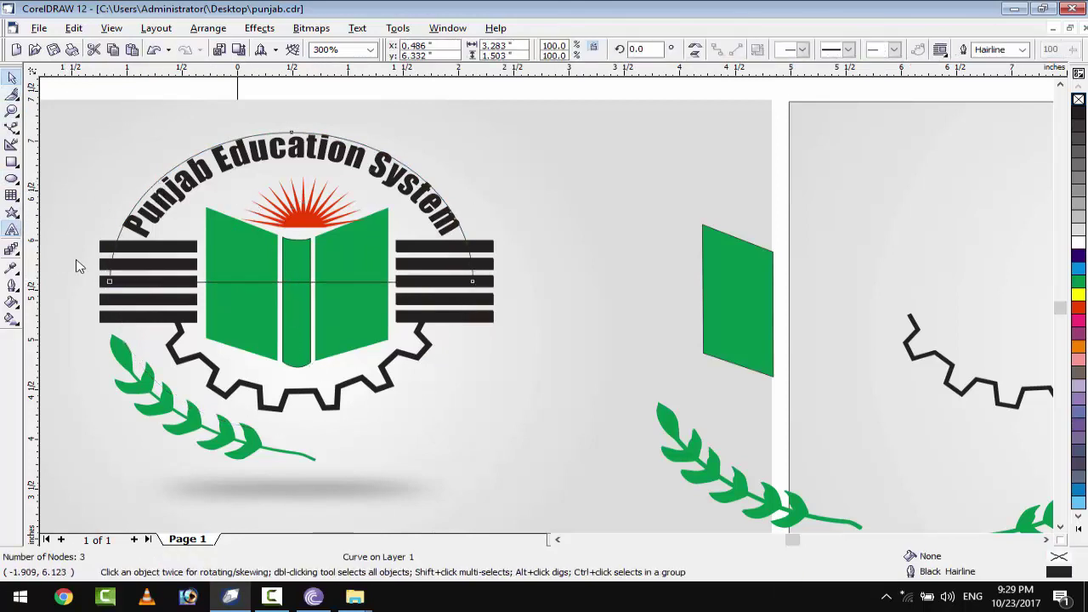
# - Type 'Punjab Education System' along the upper arc and set it in Impact
pyautogui.click(12, 230)
pyautogui.click(121, 289)
pyautogui.write('Punj')
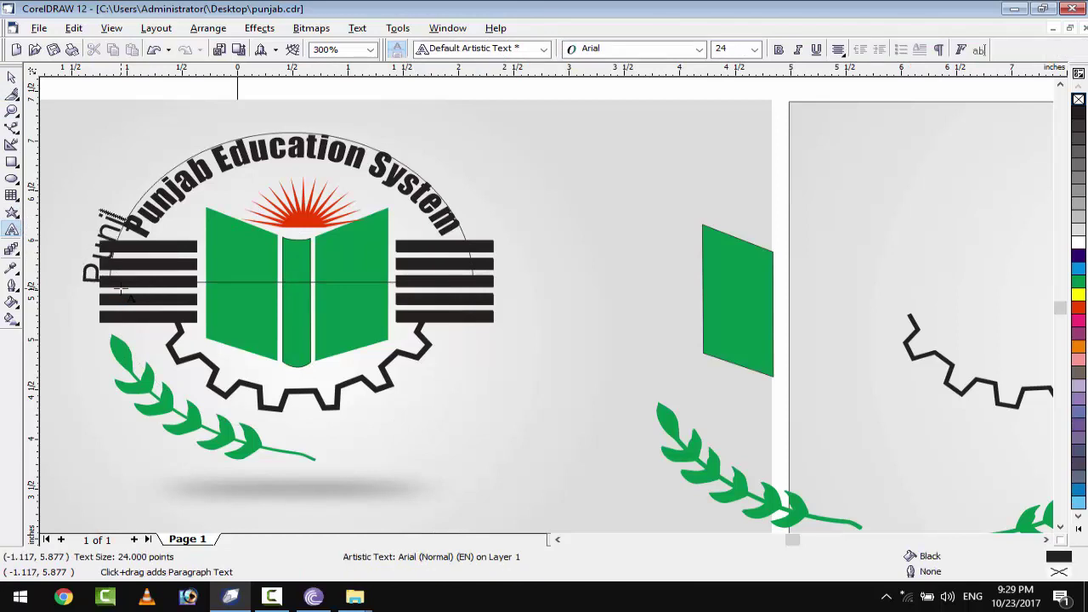
pyautogui.write('ab Education')
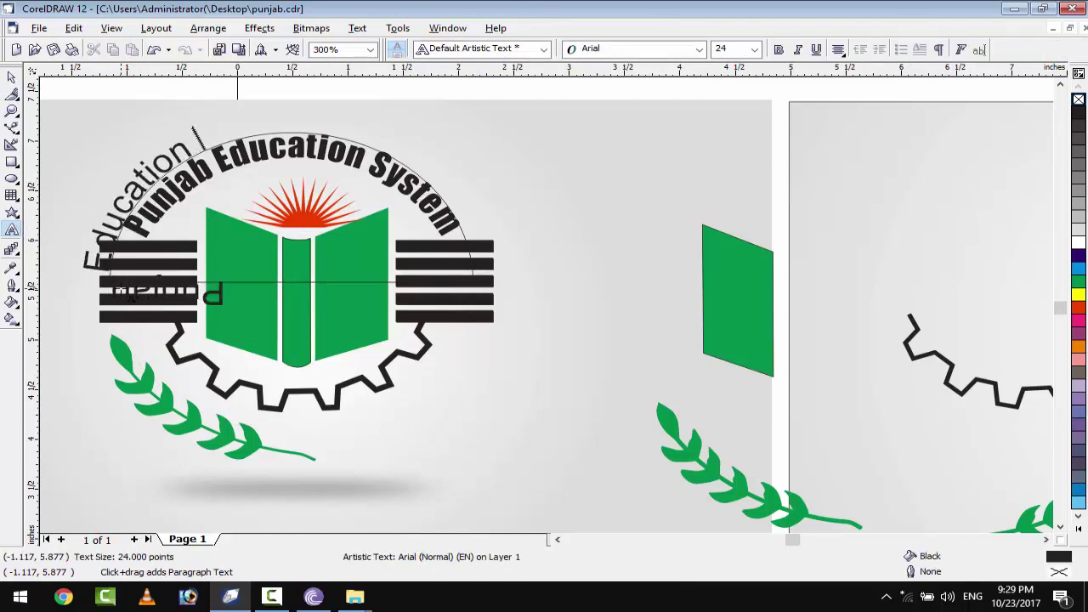
pyautogui.write(' System')
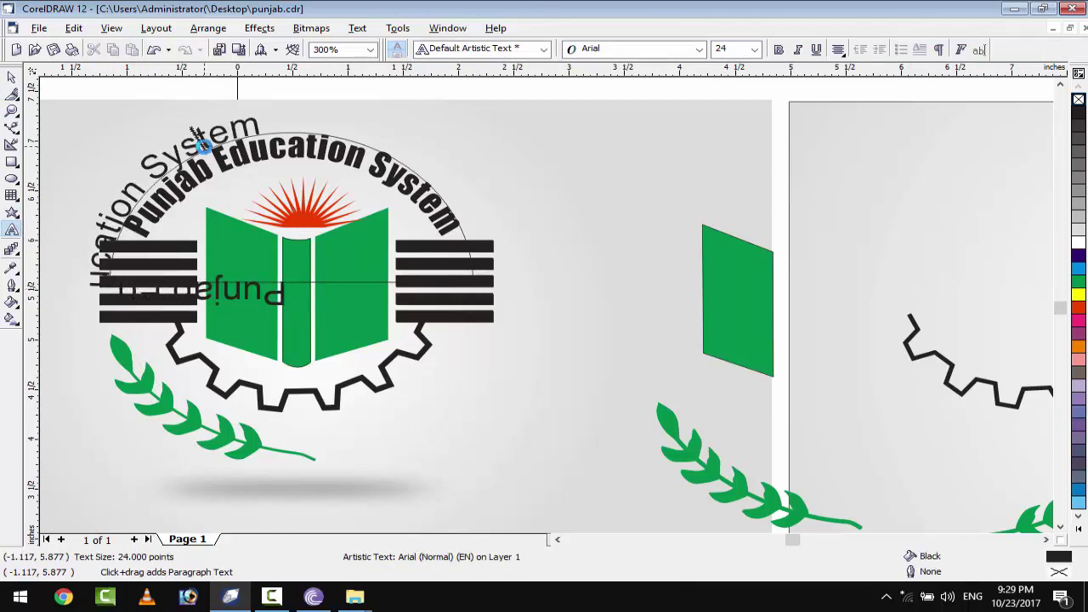
pyautogui.hotkey('ctrl', 'a')
pyautogui.click(595, 49)
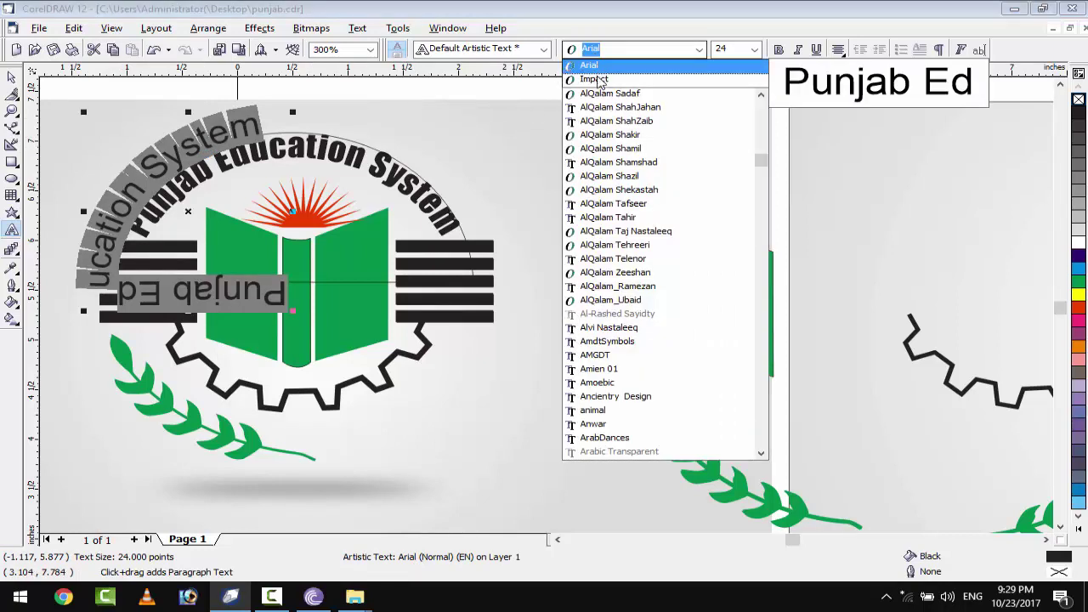
pyautogui.click(595, 80)
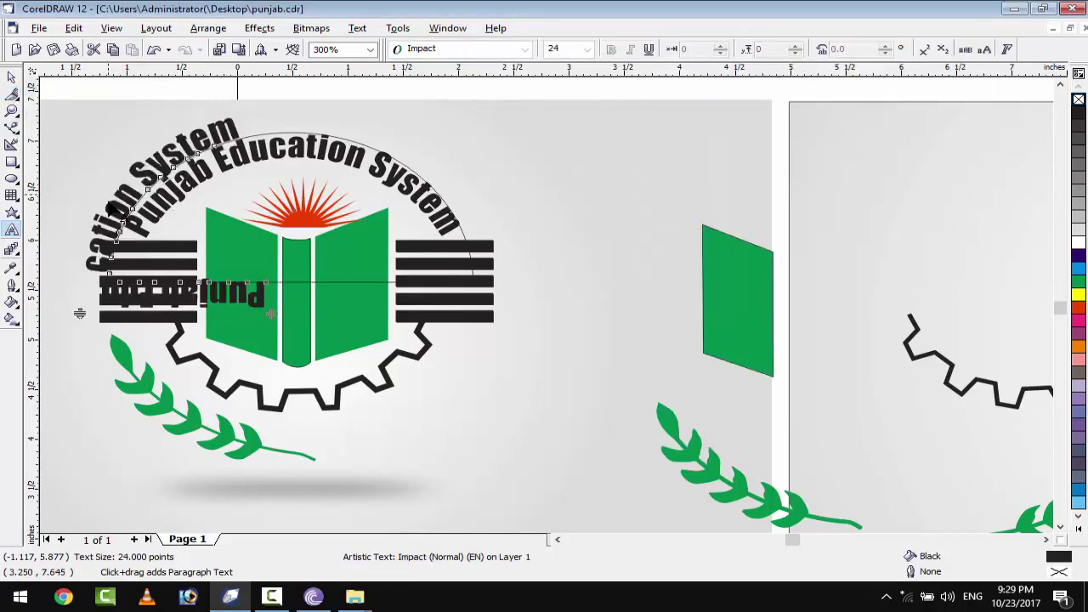
pyautogui.hotkey('ctrl', 'space')
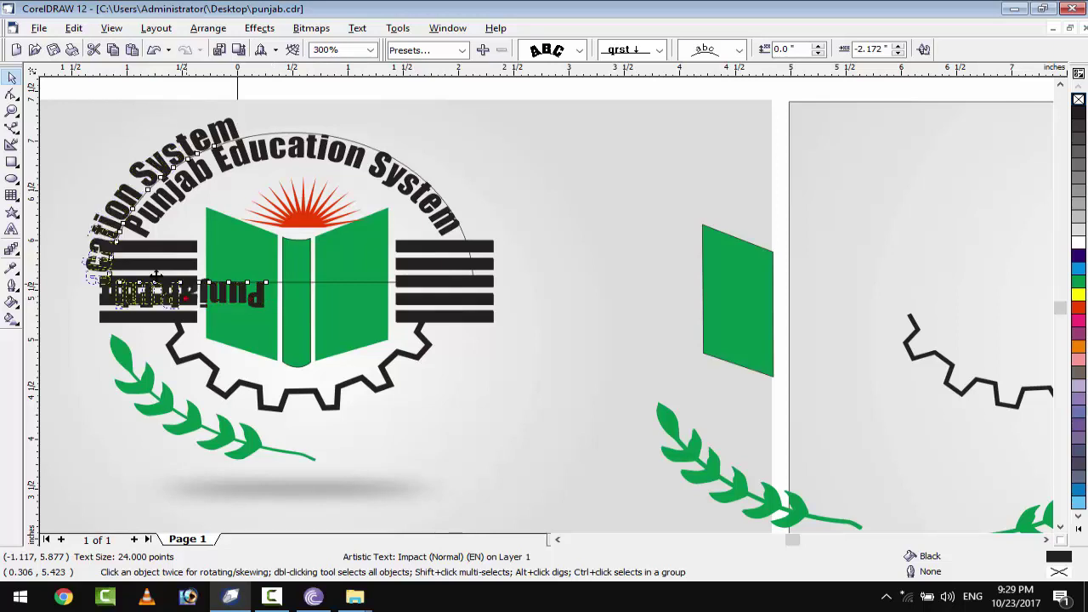
# - Slide the arched text around the arc into position, then deselect it
pyautogui.moveTo(156, 274); pyautogui.dragTo(183, 157)
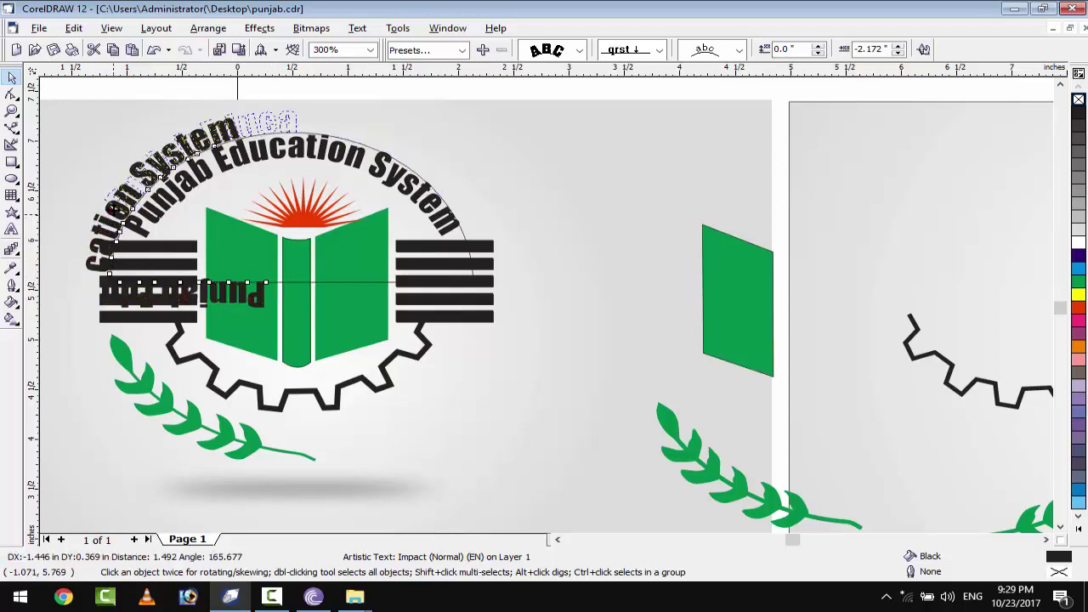
pyautogui.moveTo(118, 248)
pyautogui.mouseDown()
pyautogui.moveTo(112, 195)
pyautogui.moveTo(110, 217)
pyautogui.mouseUp()
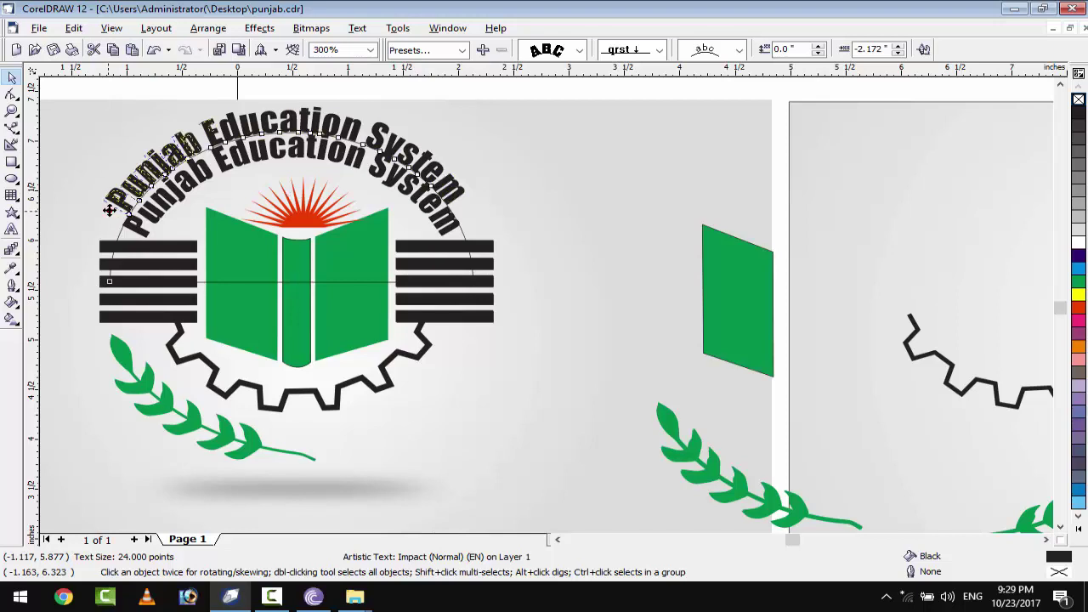
pyautogui.click(429, 178)
pyautogui.press('Escape')
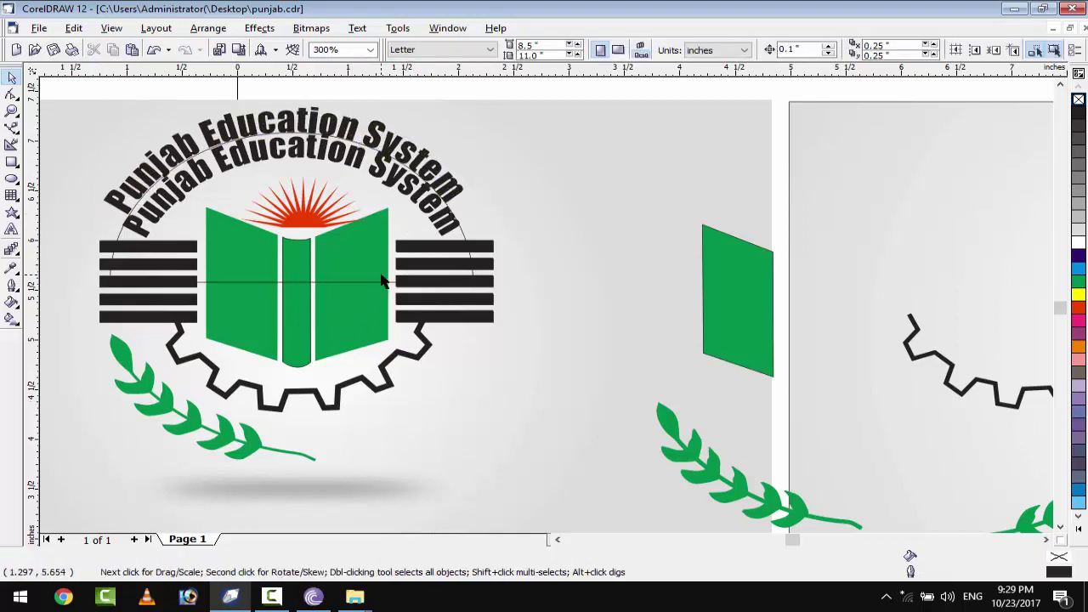
pyautogui.click(477, 120)
pyautogui.click(547, 168)
# - Move the arched text copy right and position the book spine on the second panel
pyautogui.moveTo(331, 141); pyautogui.dragTo(543, 149)
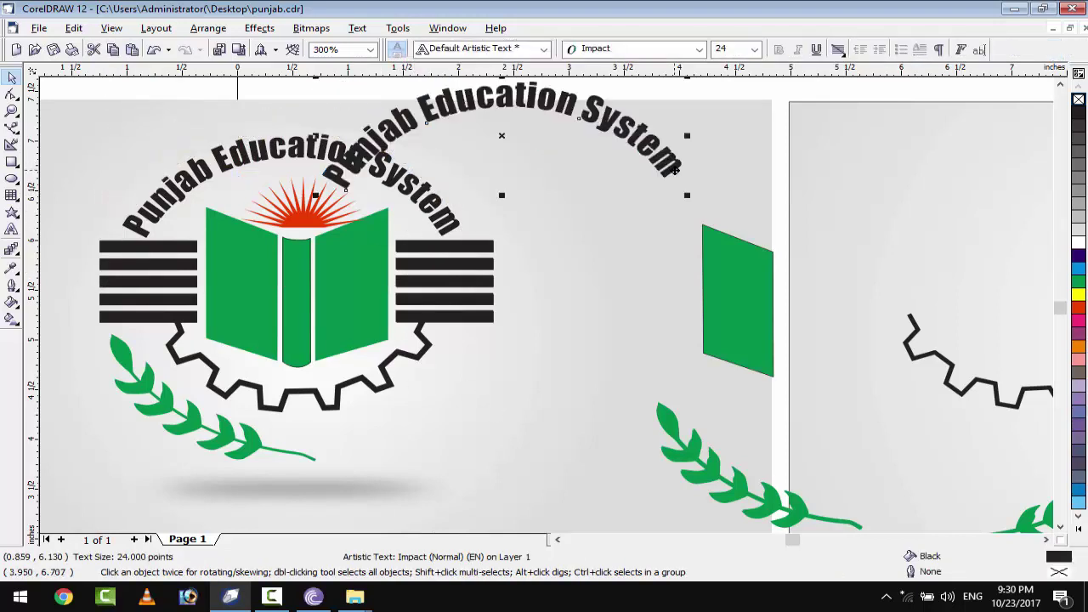
pyautogui.press('F4')
pyautogui.click(303, 315)
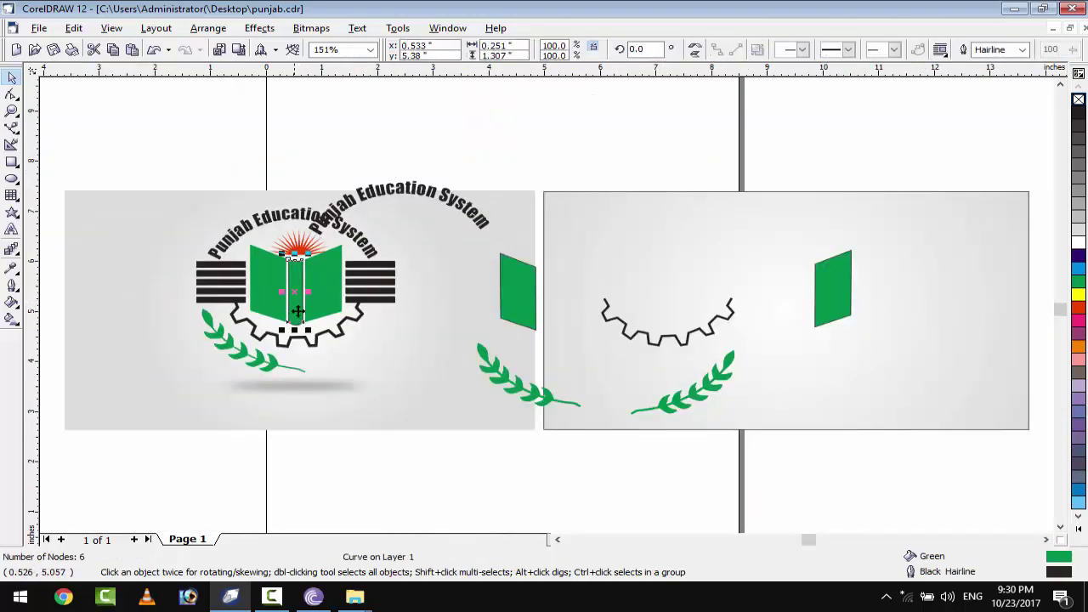
pyautogui.moveTo(299, 311); pyautogui.dragTo(685, 285)
pyautogui.click(1044, 541)
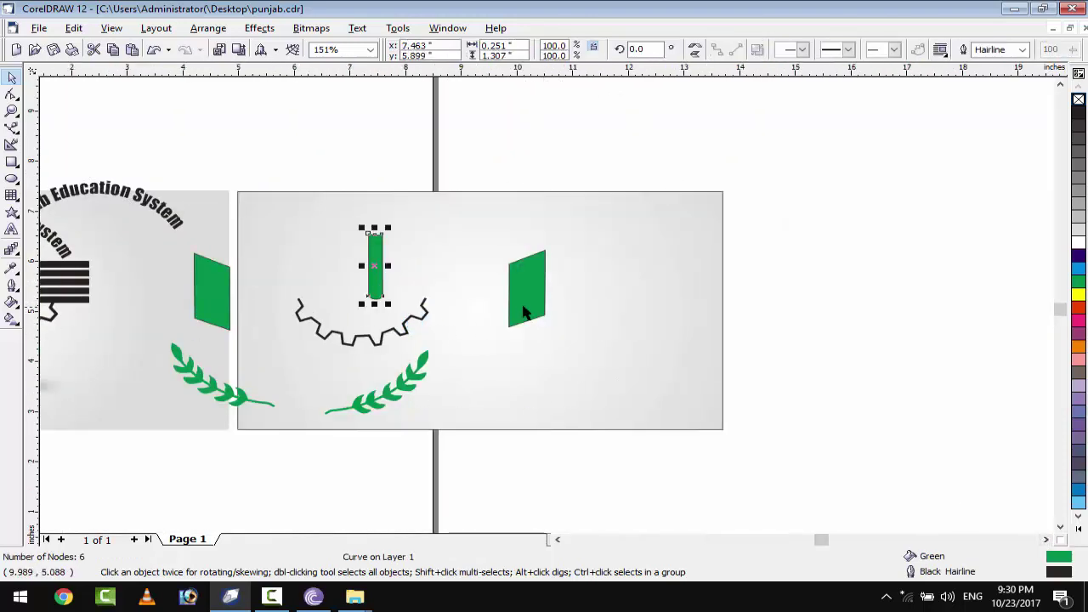
pyautogui.click(521, 306)
pyautogui.scroll(1, 483, 301)
pyautogui.moveTo(288, 287); pyautogui.dragTo(435, 285)
# - Place both green book pages beside the spine and the black gear beneath the book
pyautogui.moveTo(593, 301); pyautogui.dragTo(469, 237)
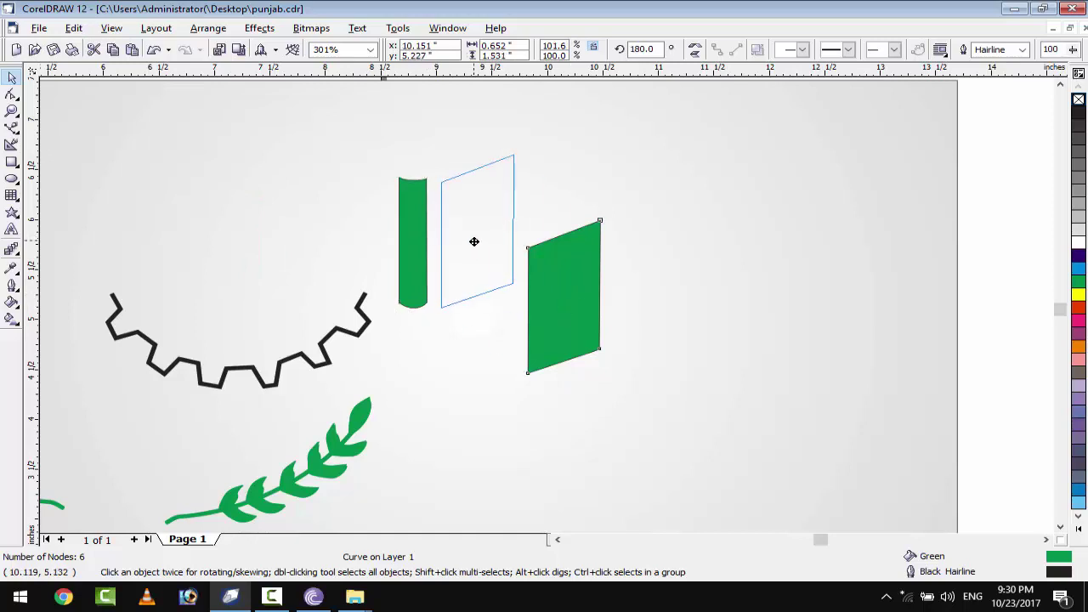
pyautogui.scroll(-1, 431, 323)
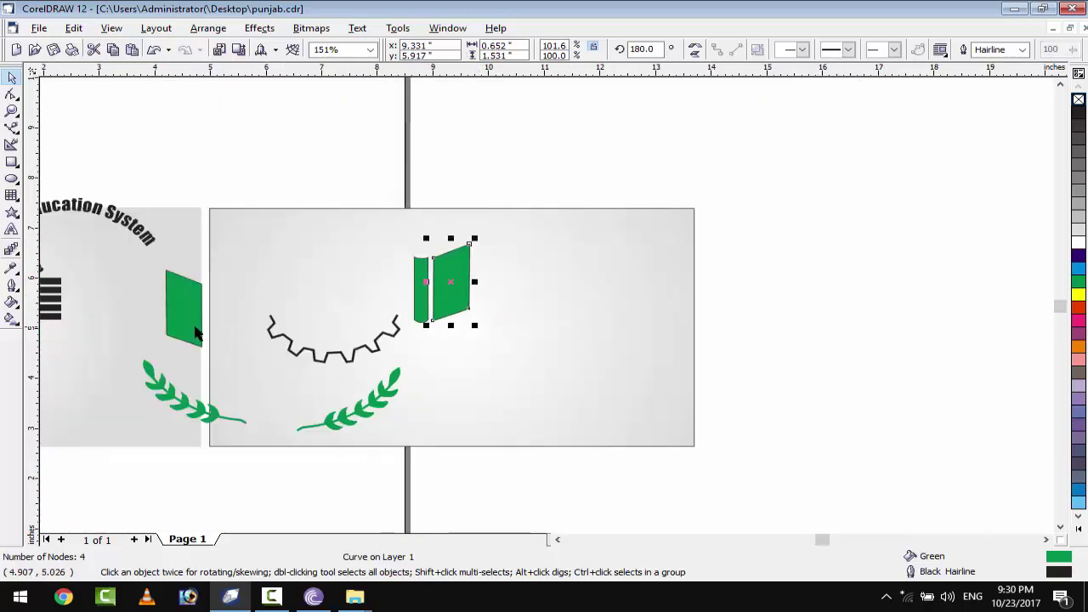
pyautogui.moveTo(194, 328)
pyautogui.mouseDown()
pyautogui.moveTo(394, 296)
pyautogui.moveTo(424, 304)
pyautogui.mouseUp()
pyautogui.scroll(1, 395, 295)
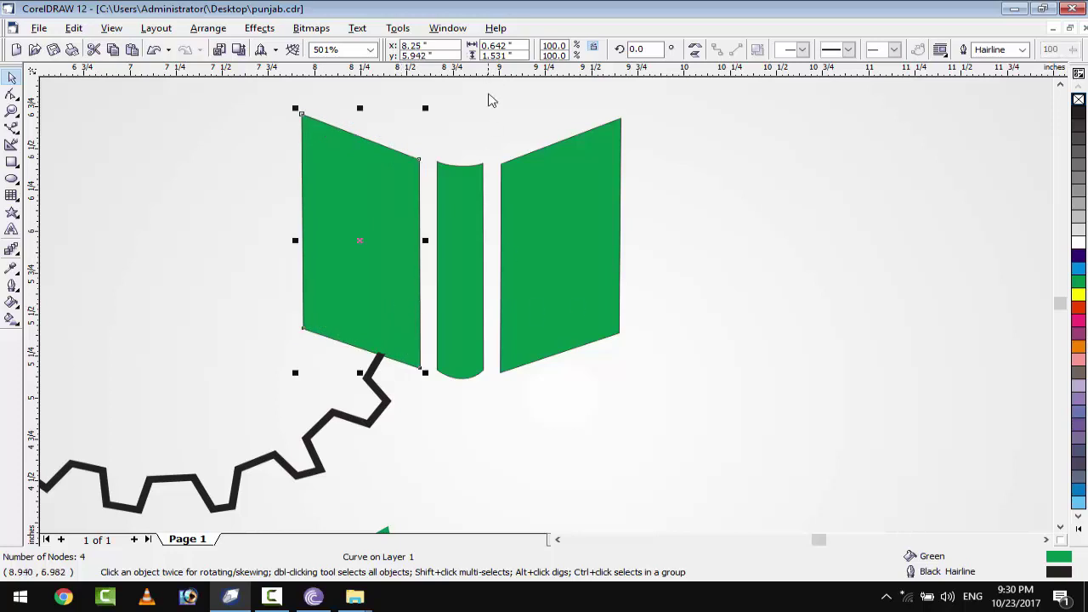
pyautogui.click(602, 204)
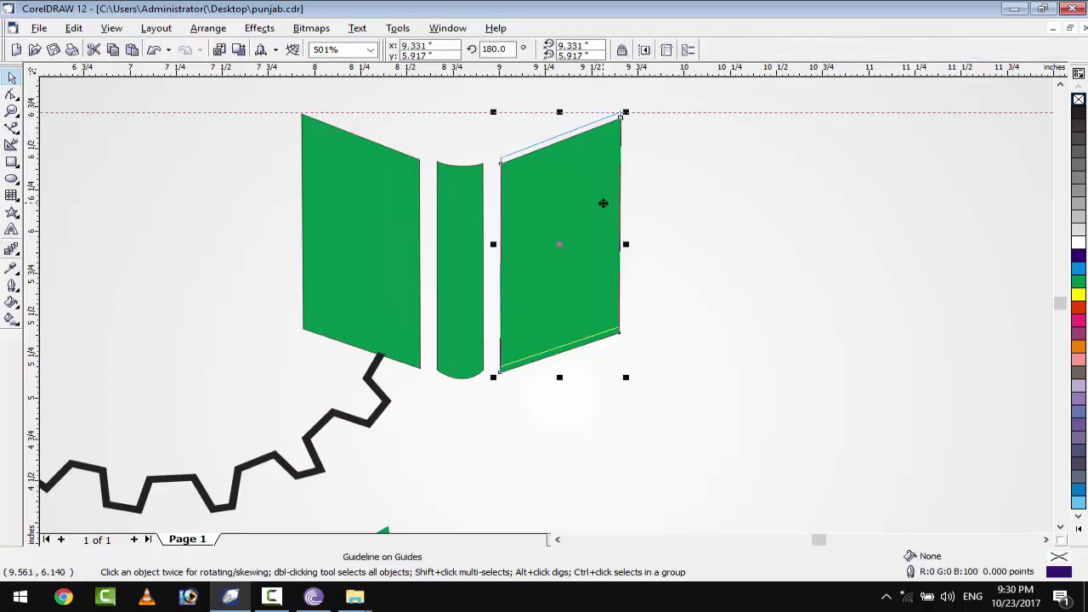
pyautogui.scroll(-1, 537, 315)
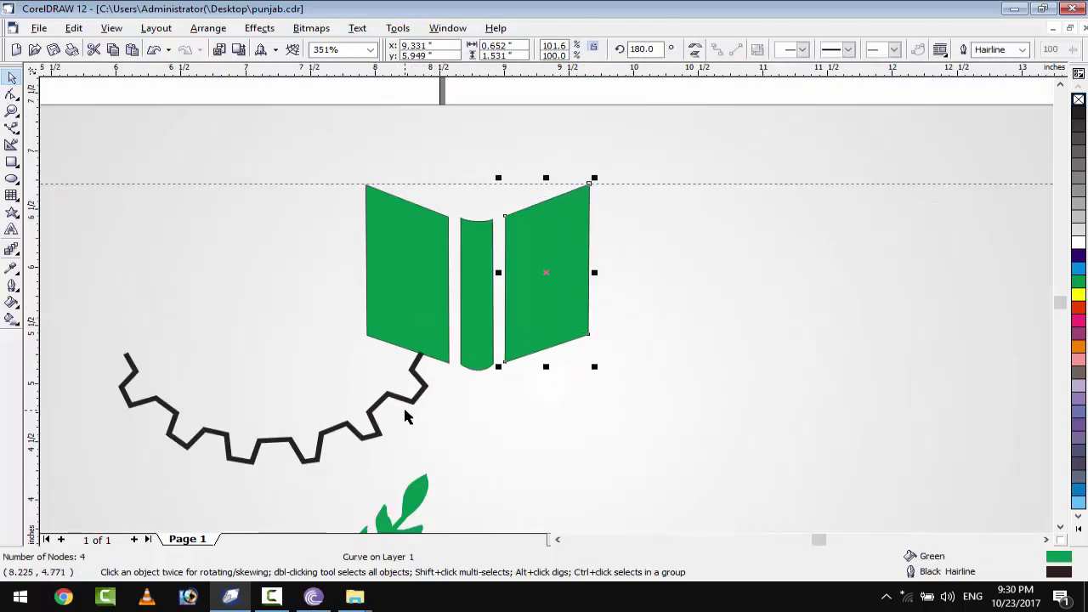
pyautogui.moveTo(409, 395)
pyautogui.mouseDown()
pyautogui.moveTo(618, 372)
pyautogui.moveTo(607, 365)
pyautogui.mouseUp()
# - Marquee-select the three book pieces and group them
pyautogui.scroll(-1, 588, 413)
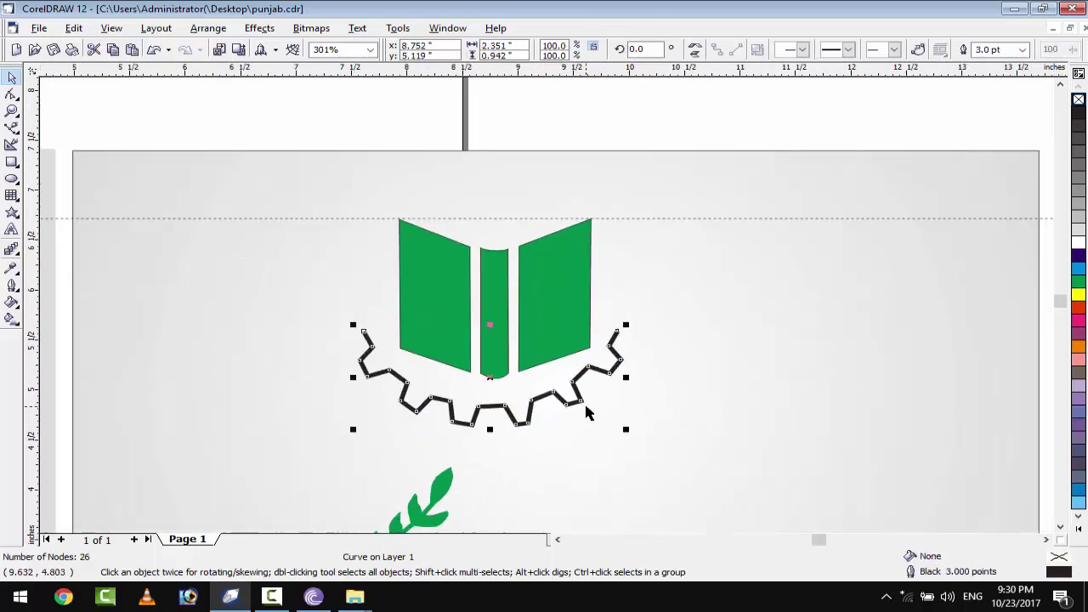
pyautogui.moveTo(375, 118); pyautogui.dragTo(633, 395)
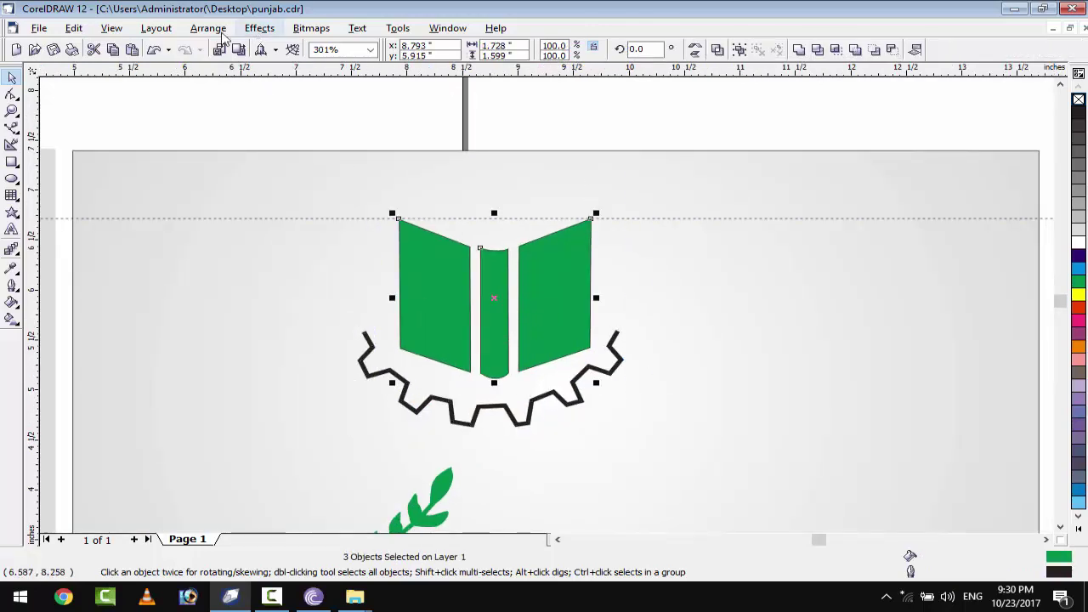
pyautogui.click(209, 28)
pyautogui.click(223, 112)
# - Move the right and left laurel branches under the gear
pyautogui.scroll(-1, 513, 397)
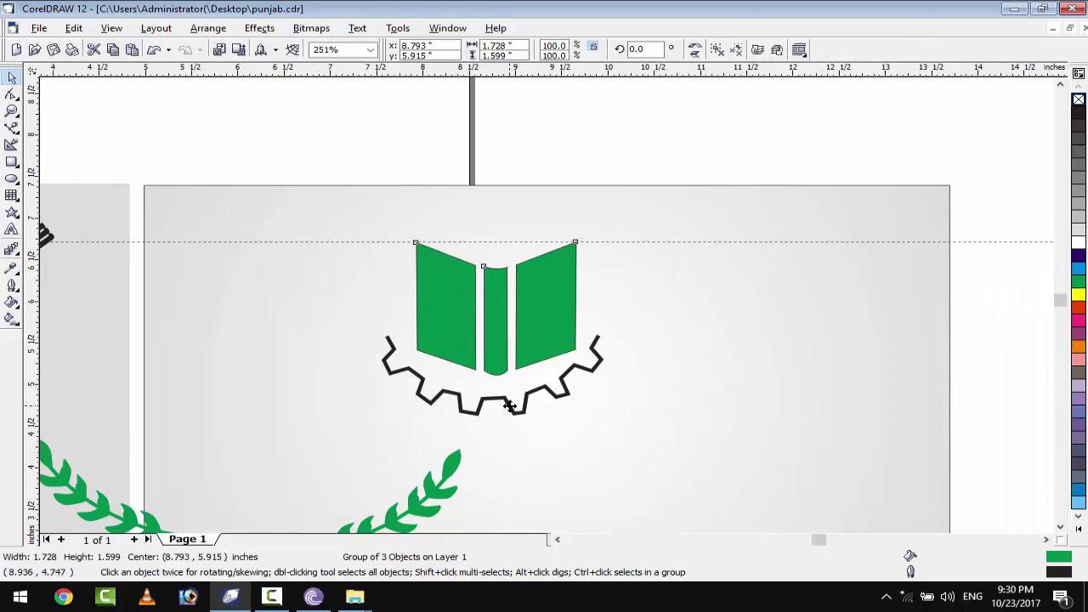
pyautogui.keyDown('shift'); pyautogui.click(510, 405); pyautogui.keyUp('shift')
pyautogui.scroll(-1, 382, 368)
pyautogui.moveTo(412, 457); pyautogui.dragTo(562, 380)
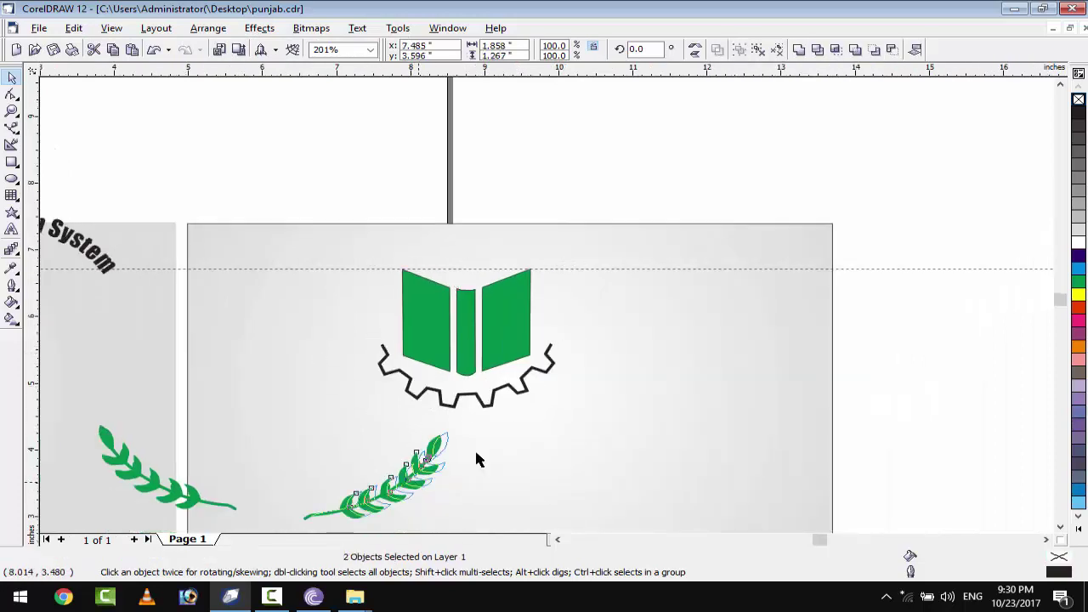
pyautogui.moveTo(200, 499); pyautogui.dragTo(417, 429)
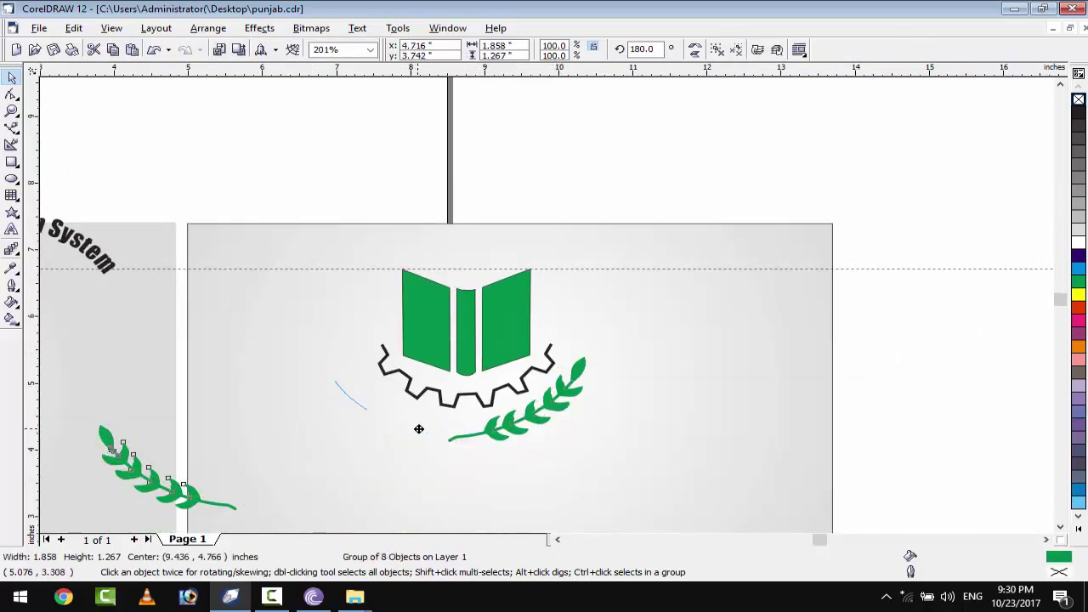
pyautogui.scroll(1, 396, 434)
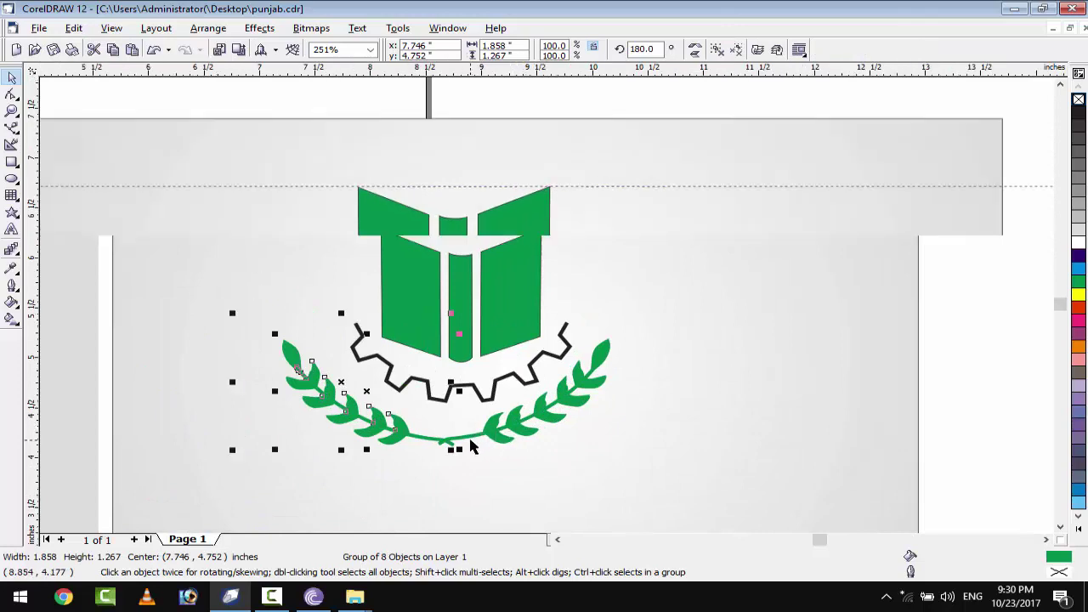
pyautogui.scroll(2, 472, 440)
# - Nudge the right laurel branch down, trying and undoing a single-leaf adjustment
pyautogui.keyDown('shift'); pyautogui.click(518, 437); pyautogui.keyUp('shift')
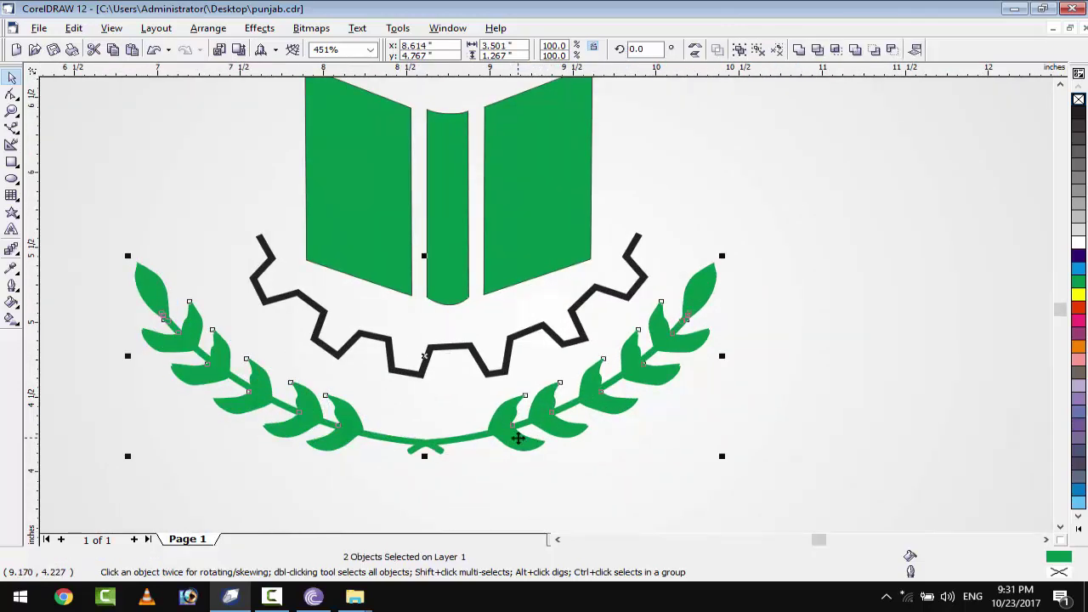
pyautogui.scroll(-3, 518, 438)
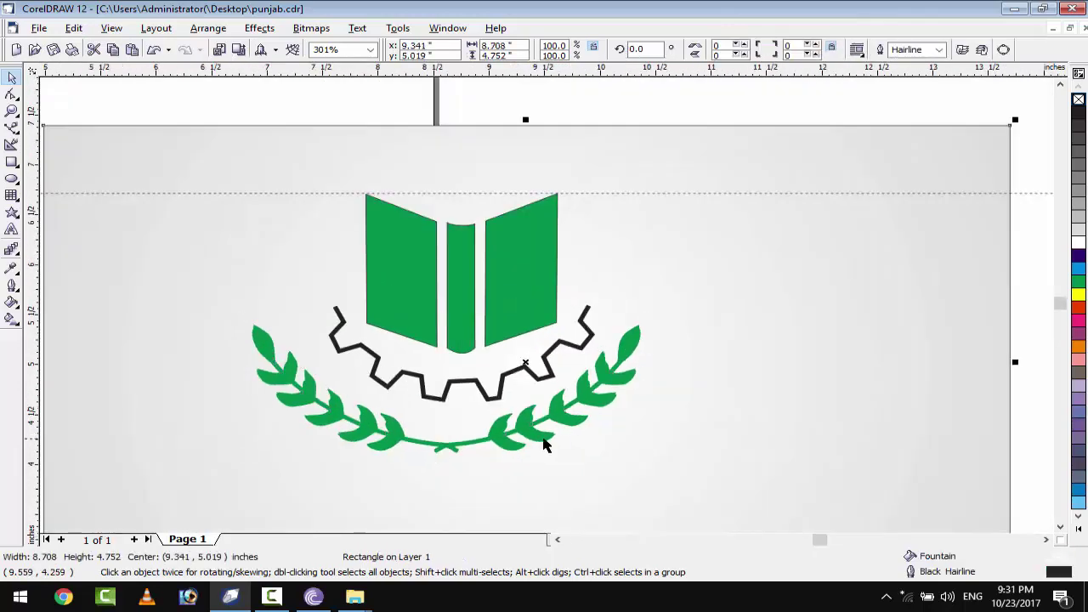
pyautogui.moveTo(544, 439); pyautogui.dragTo(551, 466)
pyautogui.click(718, 49)
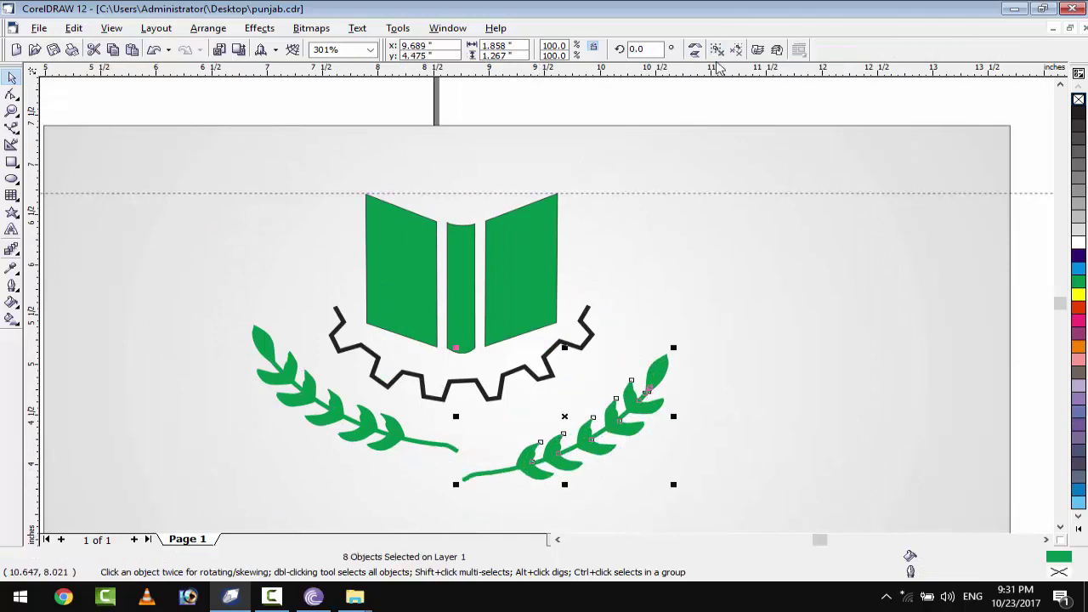
pyautogui.click(631, 432)
pyautogui.moveTo(624, 415); pyautogui.dragTo(712, 413)
pyautogui.hotkey('ctrl', 'z')
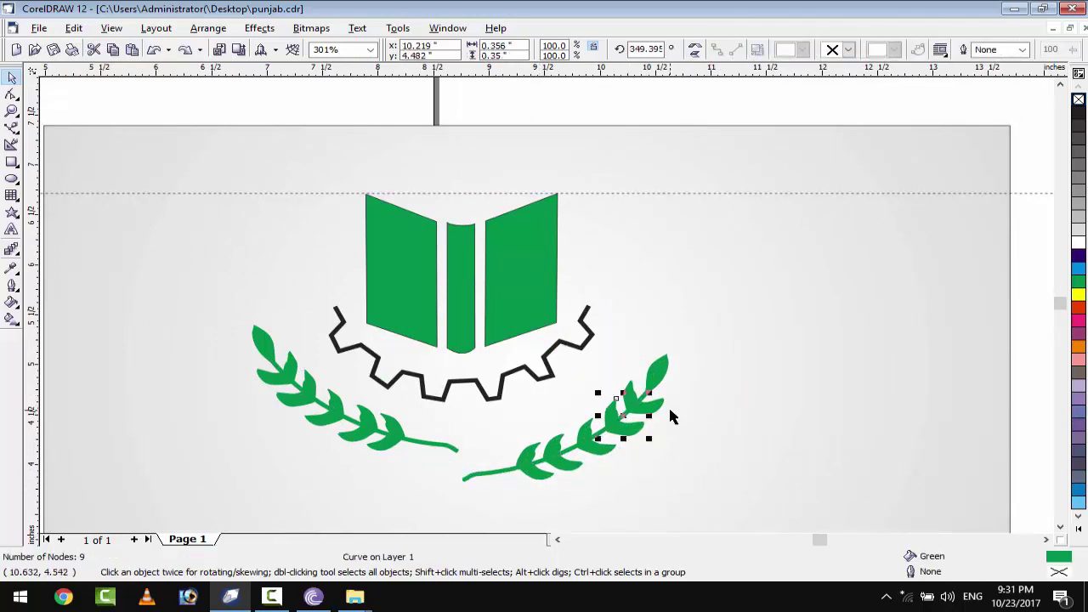
pyautogui.hotkey('ctrl', 'z')
pyautogui.scroll(-1, 620, 413)
pyautogui.scroll(-1, 617, 417)
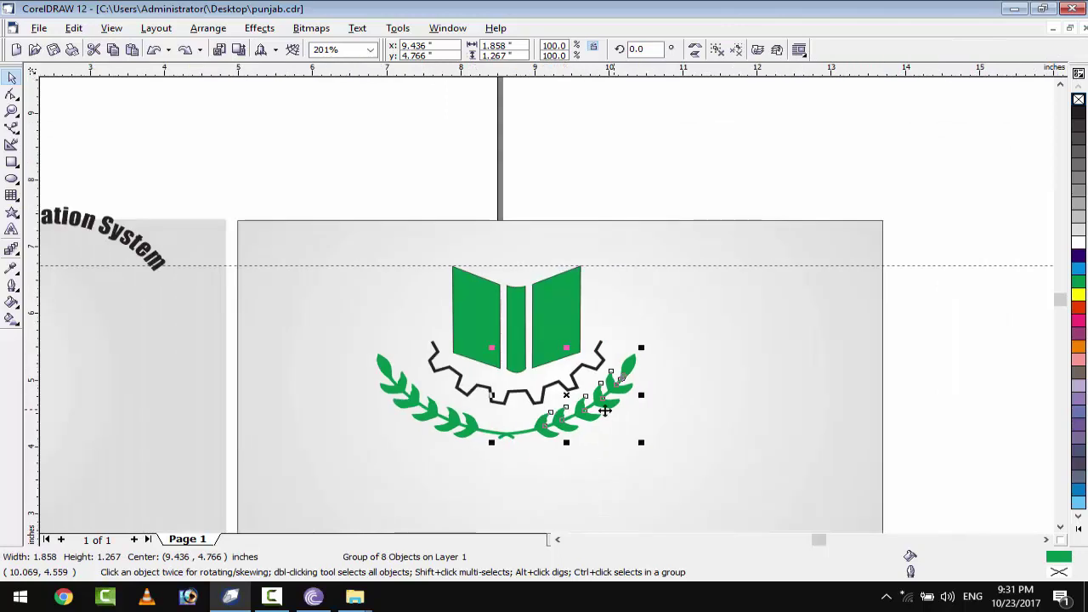
pyautogui.scroll(-1, 604, 411)
# - Copy the black stripe groups onto both sides of the second logo's book
pyautogui.moveTo(380, 299); pyautogui.dragTo(479, 299)
pyautogui.moveTo(238, 300); pyautogui.dragTo(170, 302)
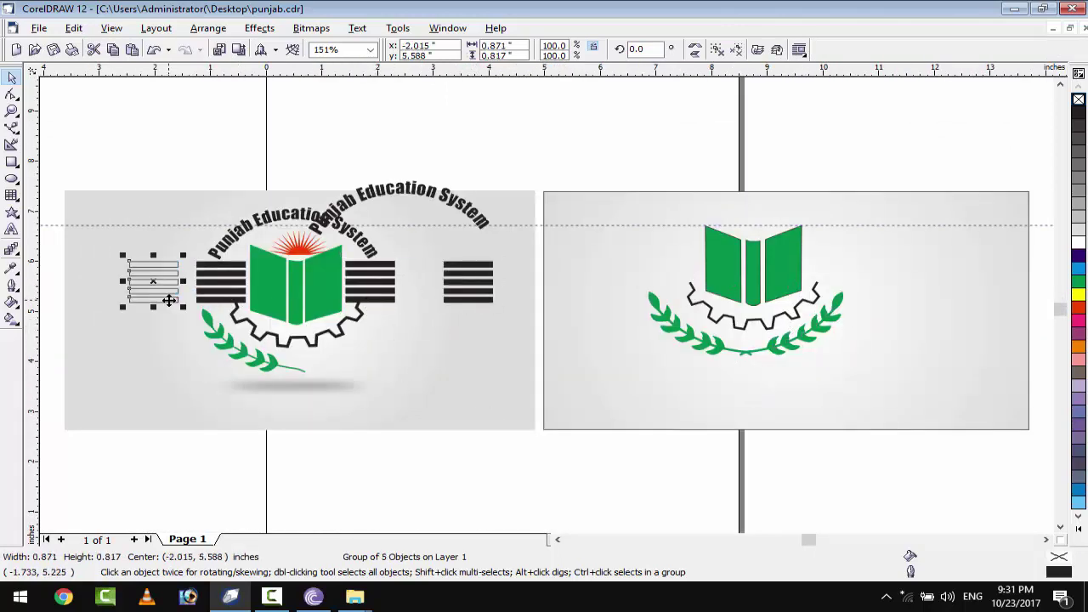
pyautogui.press('Delete')
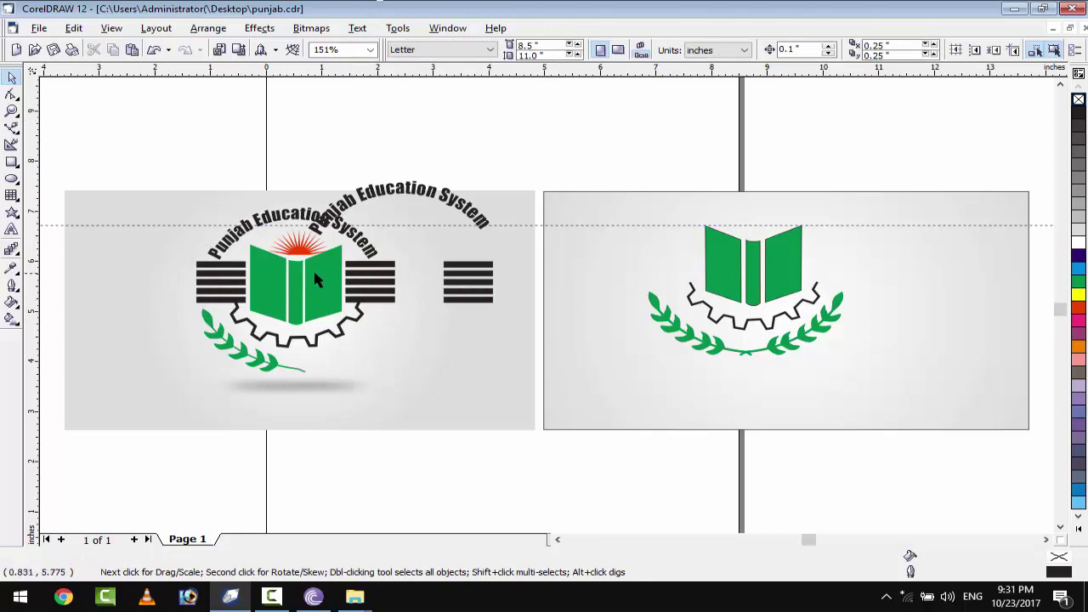
pyautogui.moveTo(473, 304)
pyautogui.mouseDown()
pyautogui.moveTo(676, 278)
pyautogui.moveTo(852, 278)
pyautogui.mouseUp()
pyautogui.hotkey('ctrl', 'd')
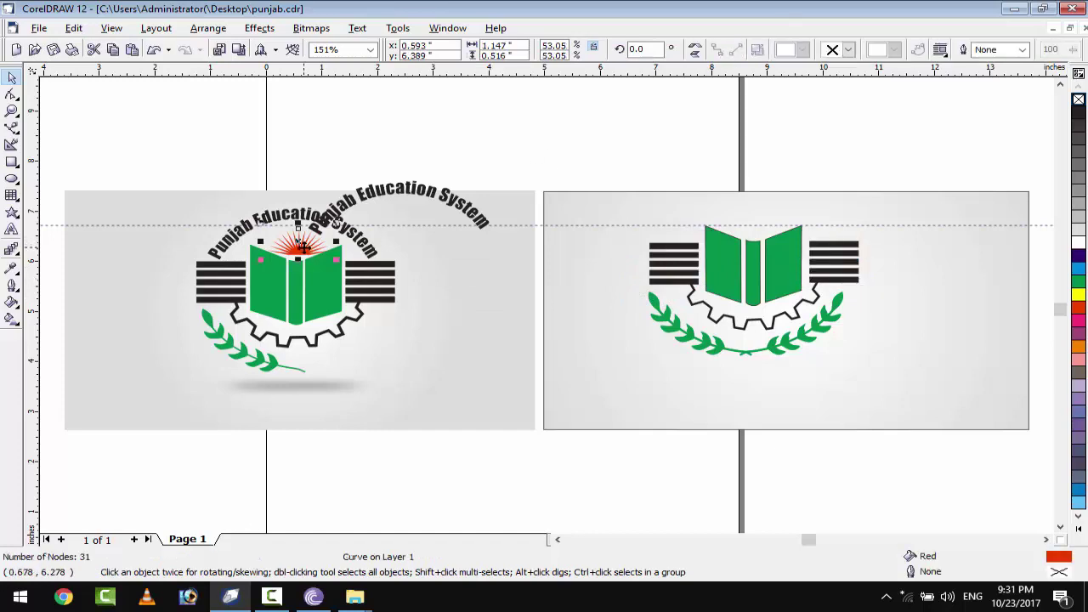
# - Copy the red sunburst behind the second book and move the arched title on top
pyautogui.moveTo(304, 246)
pyautogui.mouseDown()
pyautogui.moveTo(754, 229)
pyautogui.moveTo(744, 231)
pyautogui.mouseUp()
pyautogui.rightClick(745, 223)
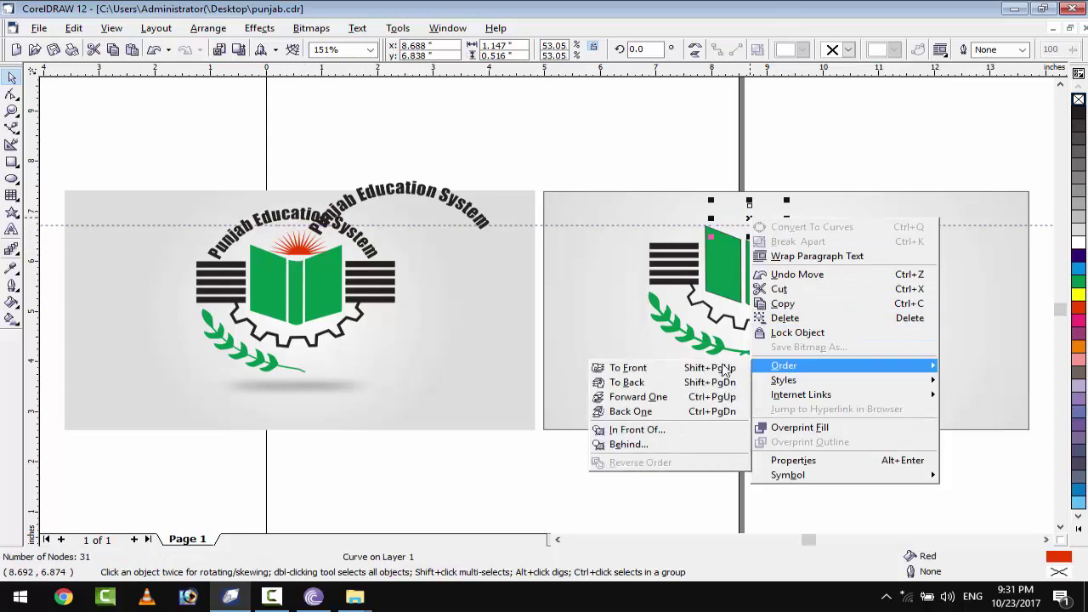
pyautogui.click(637, 412)
pyautogui.scroll(1, 752, 226)
pyautogui.click(287, 212)
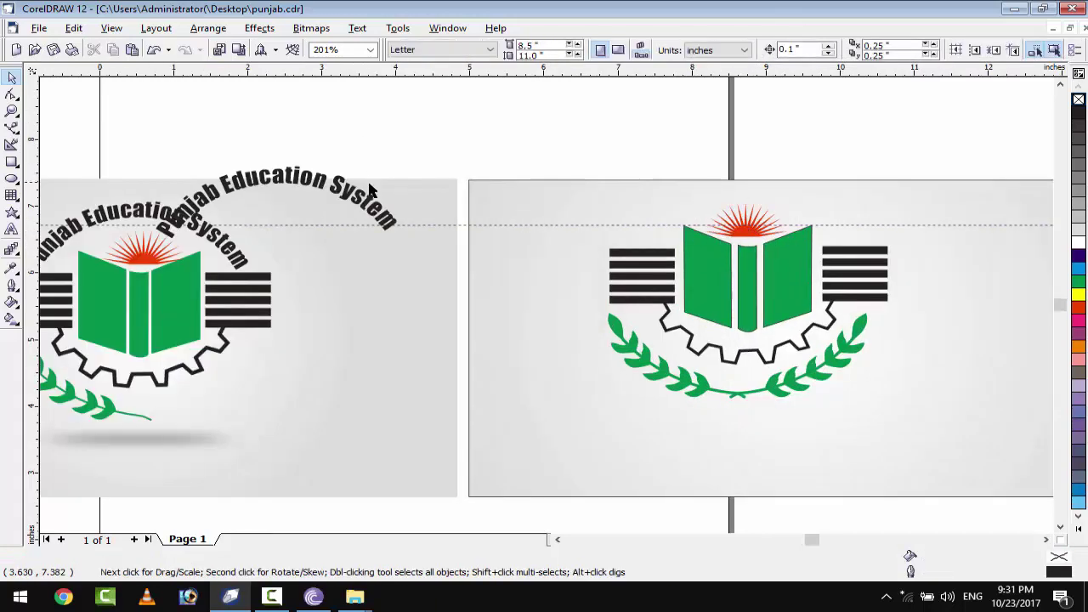
pyautogui.moveTo(288, 213); pyautogui.dragTo(742, 210)
# - Group the second logo's pieces and scale it down slightly
pyautogui.scroll(-1, 569, 172)
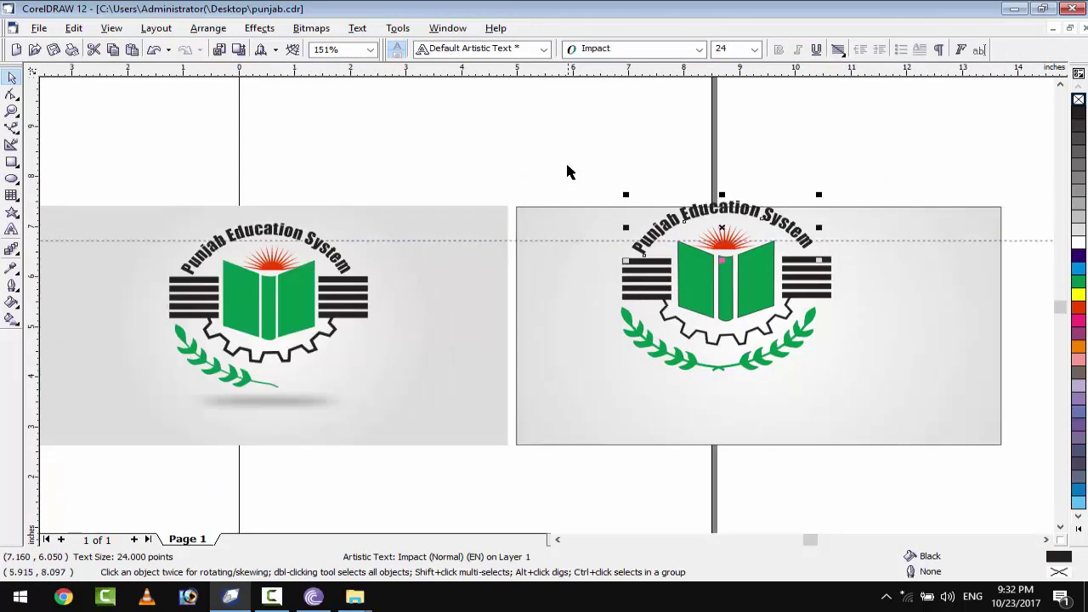
pyautogui.moveTo(893, 408); pyautogui.dragTo(894, 407)
pyautogui.hotkey('ctrl', 'g')
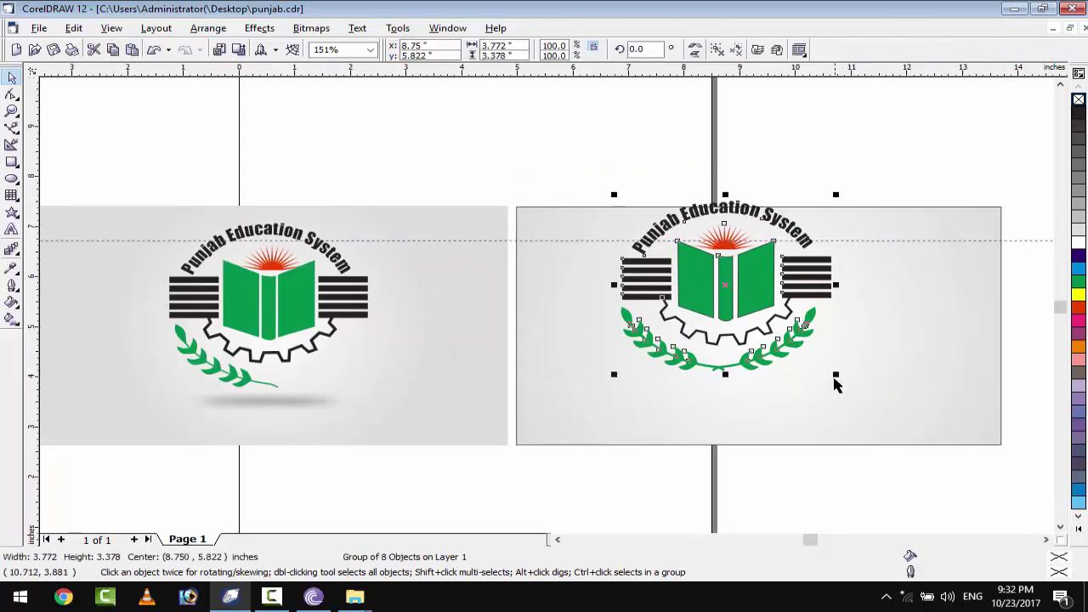
pyautogui.moveTo(837, 379); pyautogui.dragTo(826, 369)
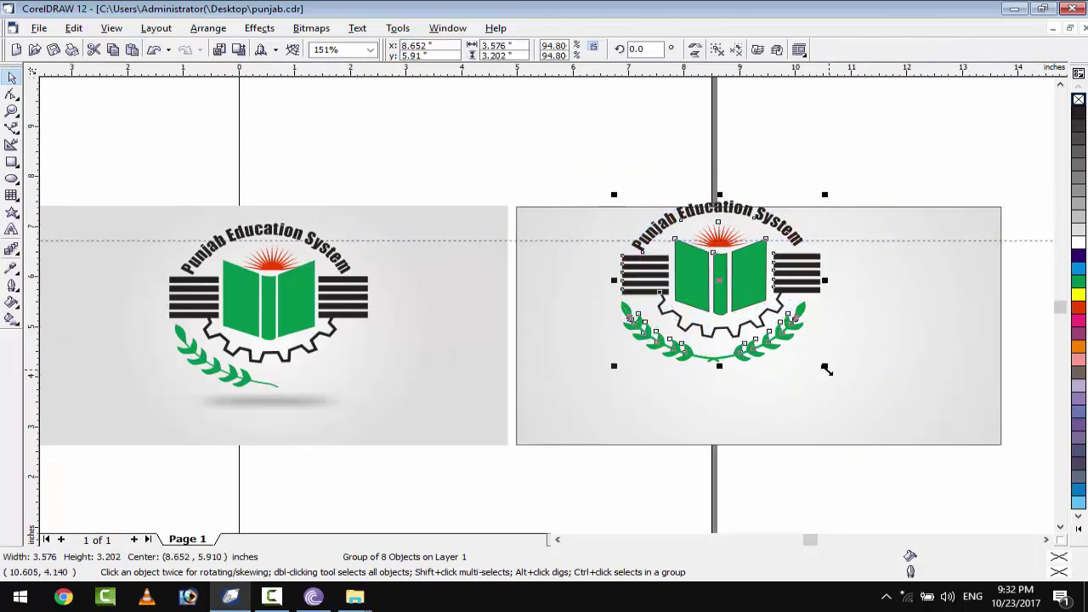
pyautogui.click(584, 171)
pyautogui.click(687, 345)
pyautogui.click(624, 429)
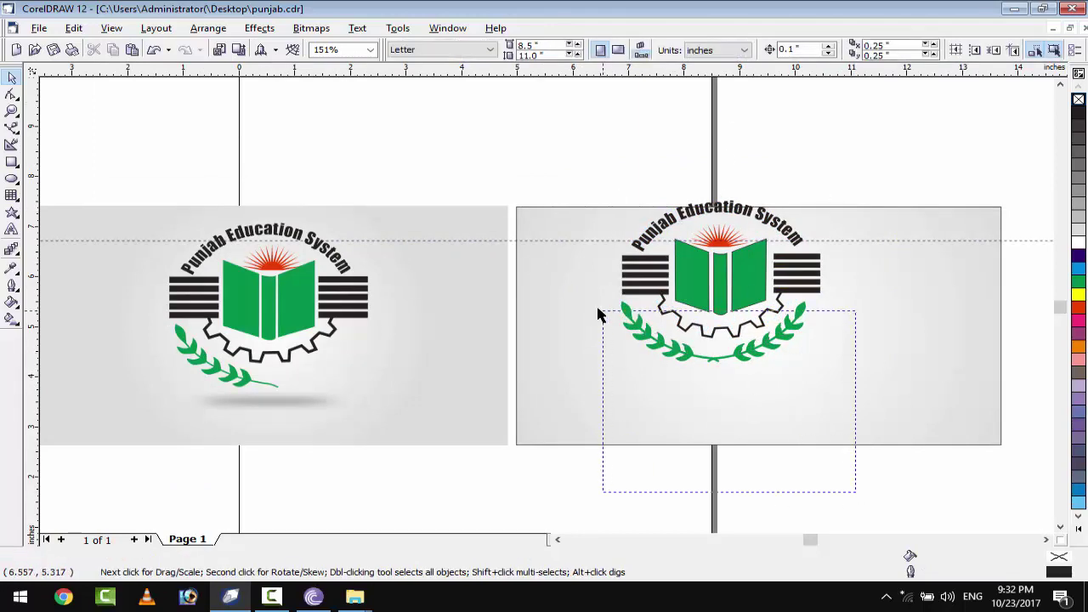
# - Group both bar sets with the wreath and all recreated logo parts into one group
pyautogui.moveTo(598, 315); pyautogui.dragTo(578, 302)
pyautogui.hotkey('ctrl', 'g')
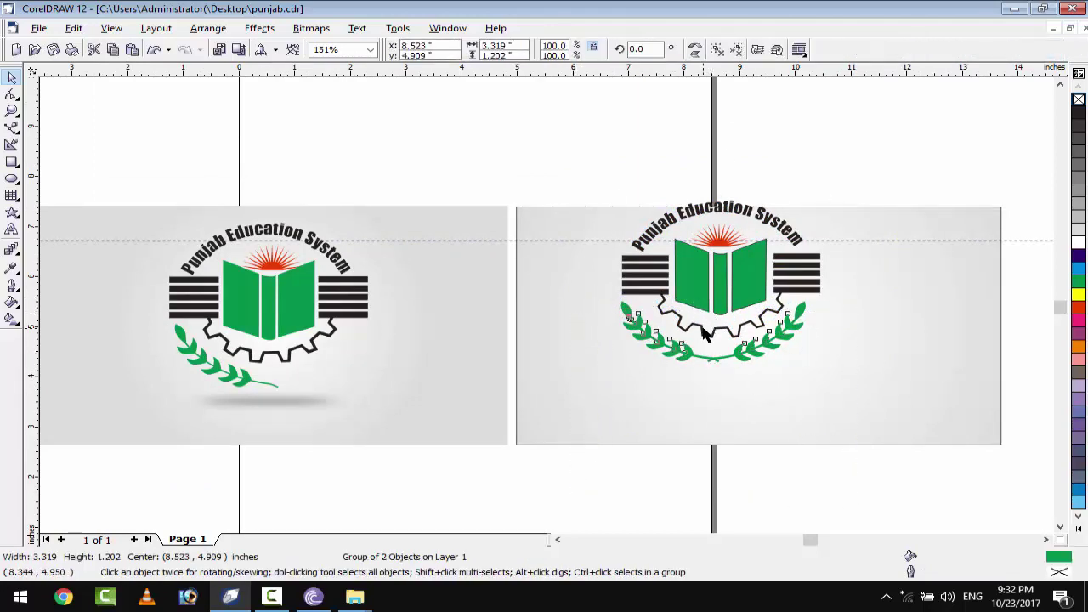
pyautogui.hotkey('ctrl', 'z')
pyautogui.click(572, 172)
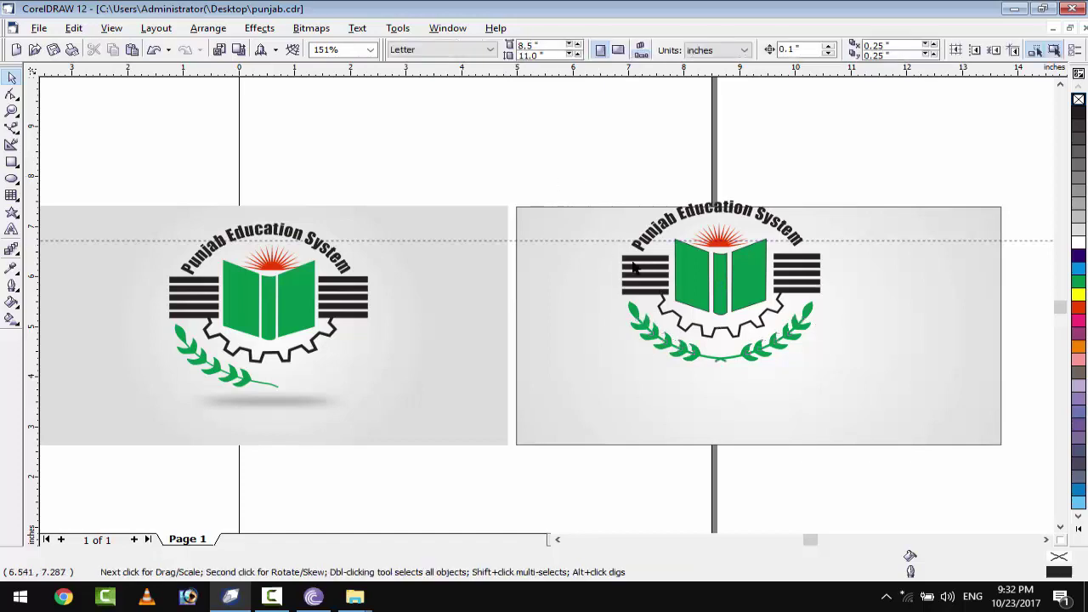
pyautogui.click(642, 268)
pyautogui.keyDown('shift'); pyautogui.click(797, 295); pyautogui.keyUp('shift')
pyautogui.hotkey('ctrl', 'g')
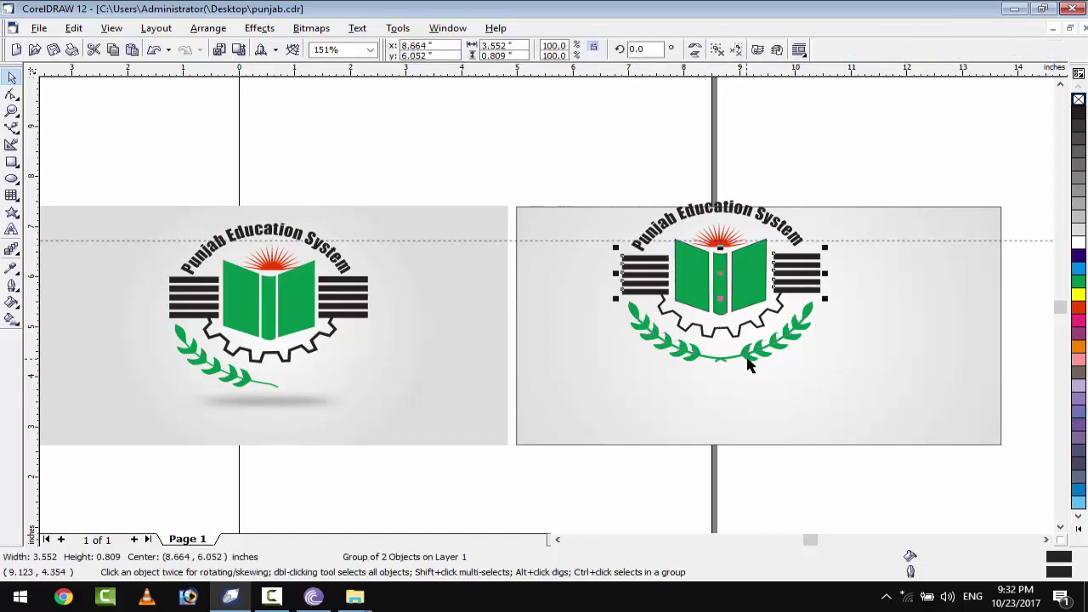
pyautogui.keyDown('shift'); pyautogui.click(752, 364); pyautogui.keyUp('shift')
pyautogui.moveTo(558, 166)
pyautogui.mouseDown()
pyautogui.moveTo(826, 372)
pyautogui.moveTo(808, 352)
pyautogui.mouseUp()
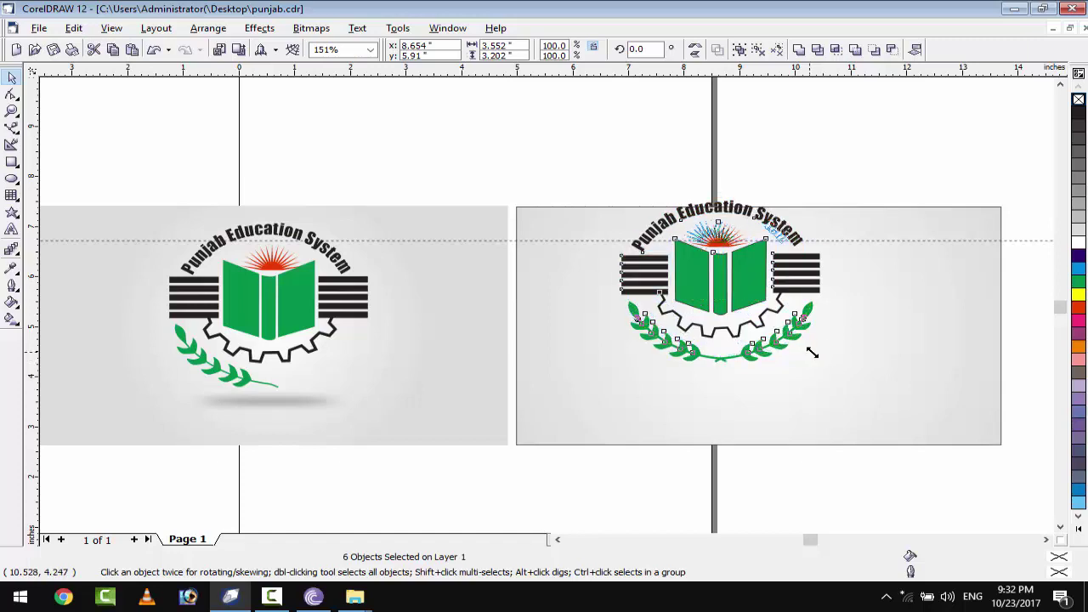
pyautogui.hotkey('ctrl', 'g')
pyautogui.press('Escape')
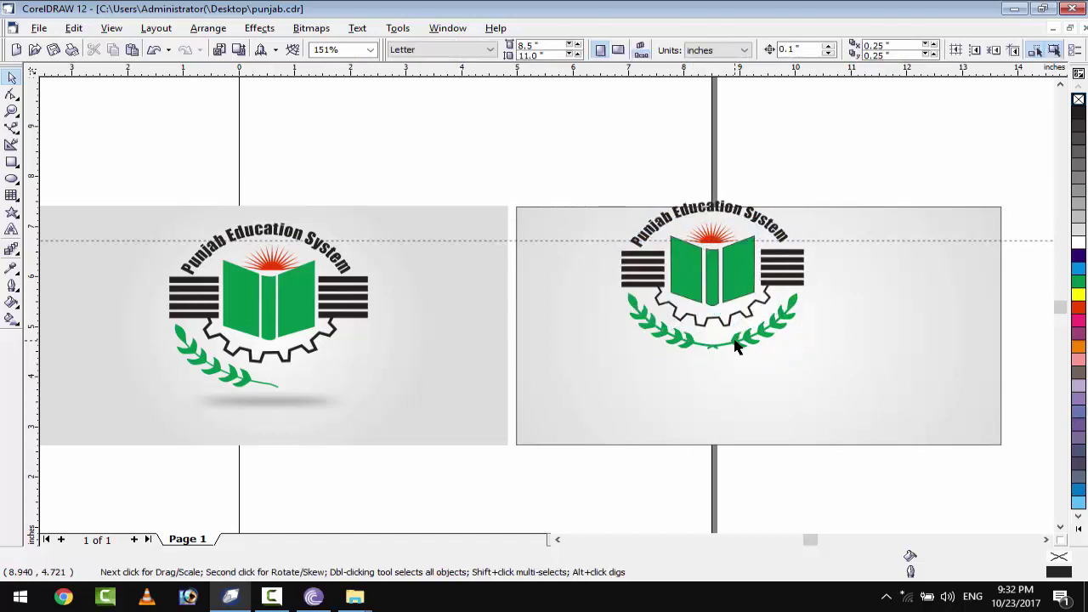
# - Ungroup the laurel wreath and copy the right branch under the reference logo's gear
pyautogui.click(736, 347)
pyautogui.press('Escape')
pyautogui.click(768, 340)
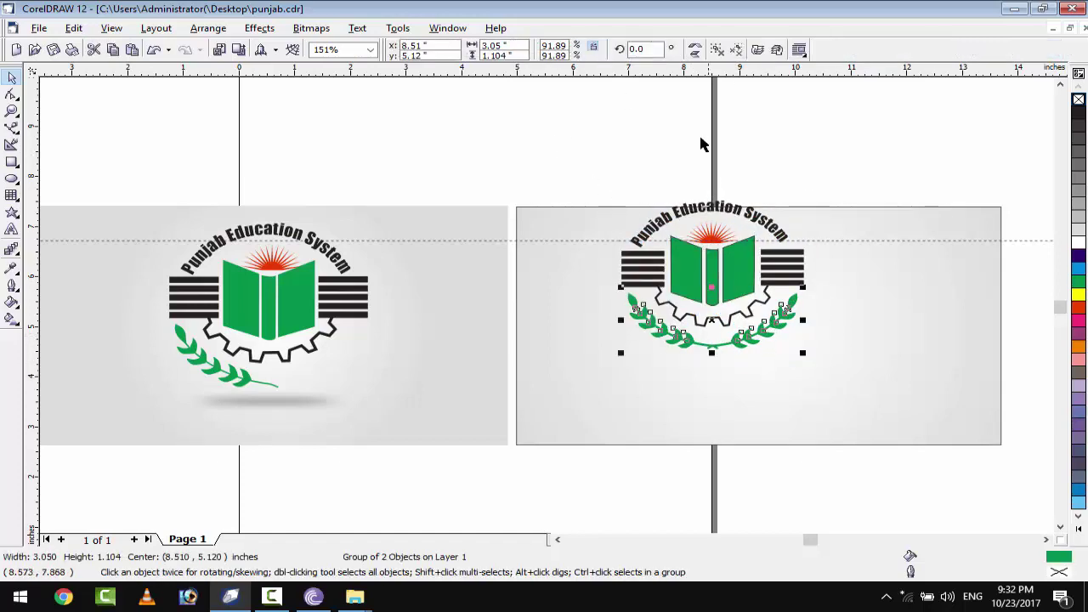
pyautogui.hotkey('ctrl', 'u')
pyautogui.press('Escape')
pyautogui.click(780, 321)
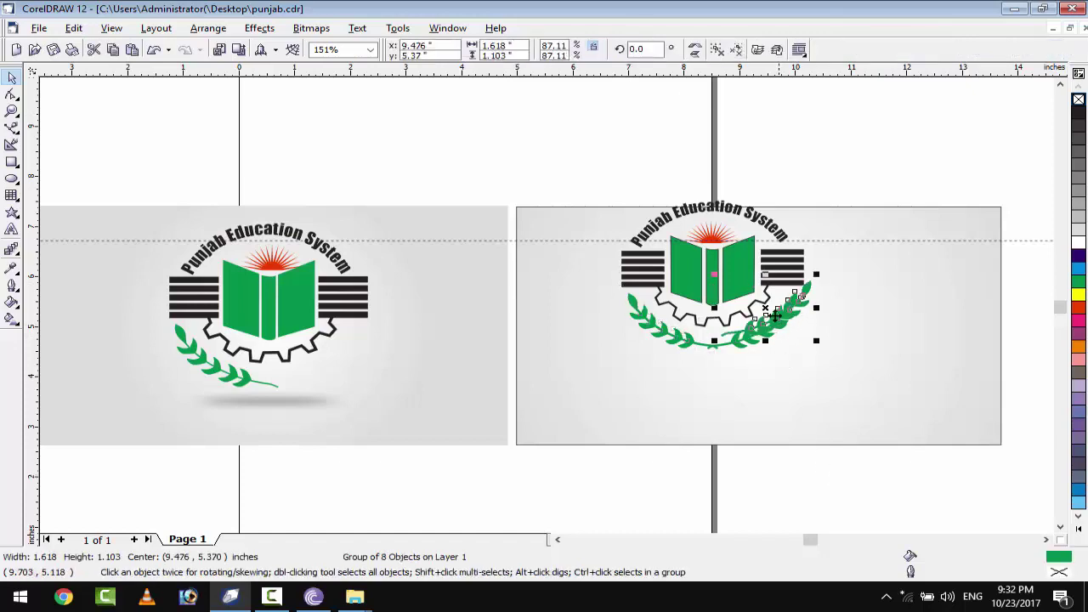
pyautogui.moveTo(775, 316); pyautogui.dragTo(311, 364)
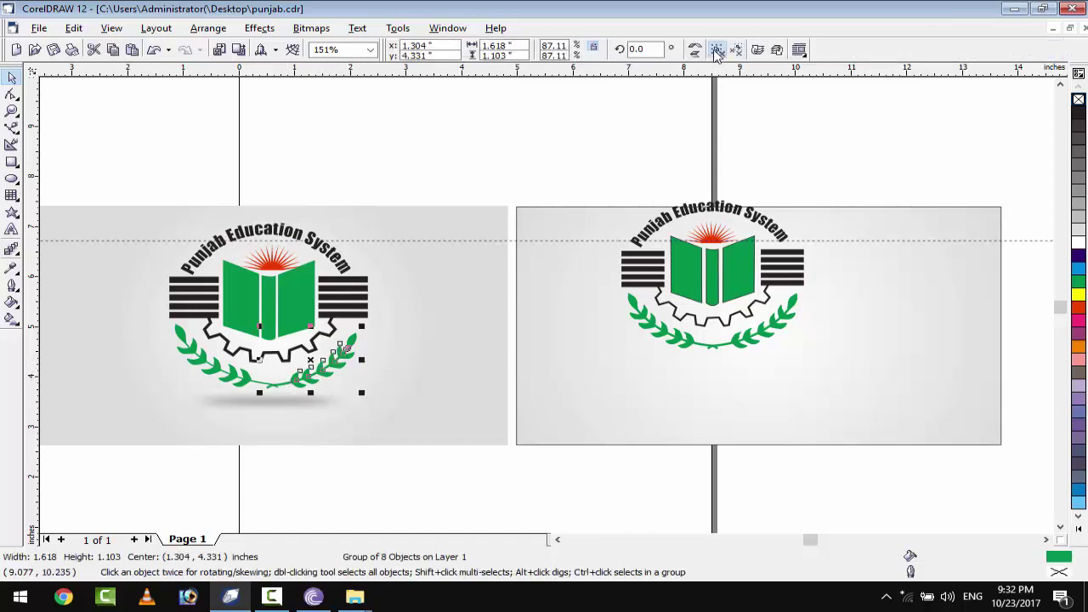
# - Give the copied branch's stem a green 3 pt outline
pyautogui.press('Escape')
pyautogui.click(280, 390)
pyautogui.press('F12')
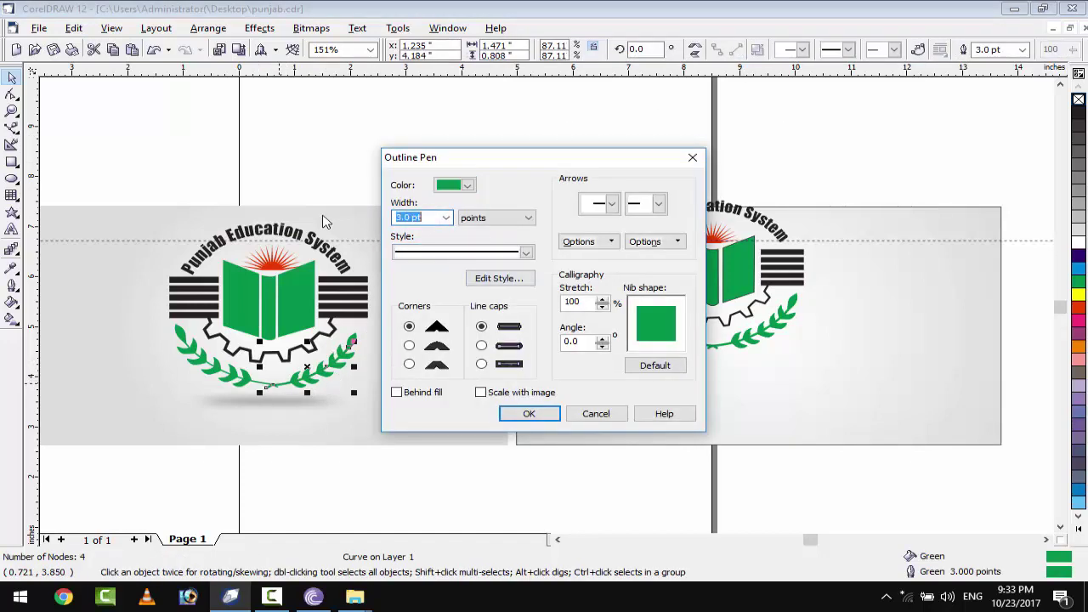
pyautogui.click(526, 414)
pyautogui.press('Escape')
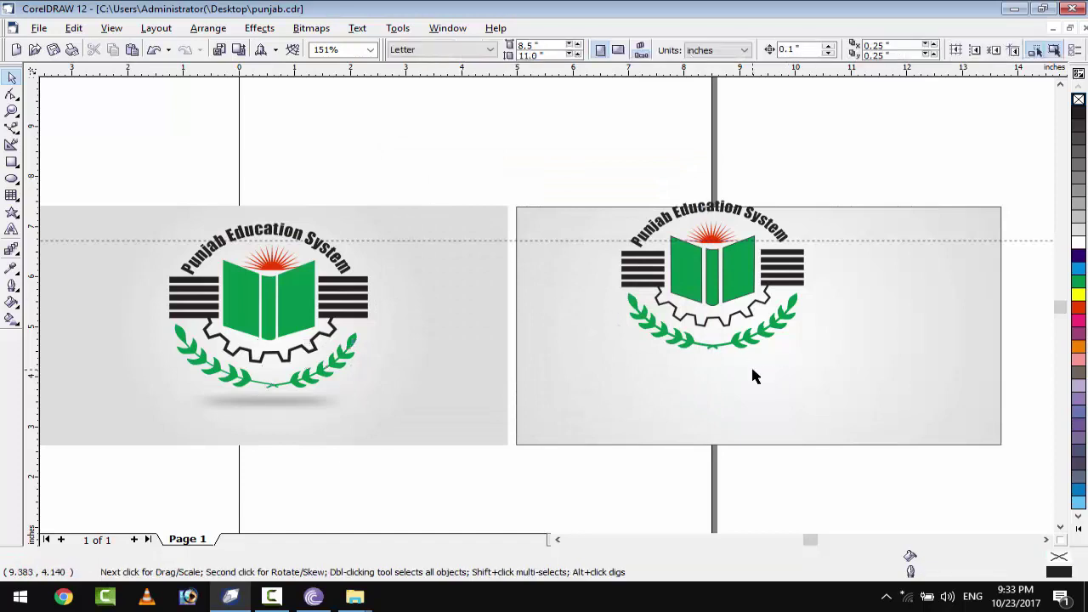
# - Shrink the recreated logo slightly and move it further right
pyautogui.moveTo(600, 178); pyautogui.dragTo(840, 391)
pyautogui.moveTo(806, 352); pyautogui.dragTo(798, 345)
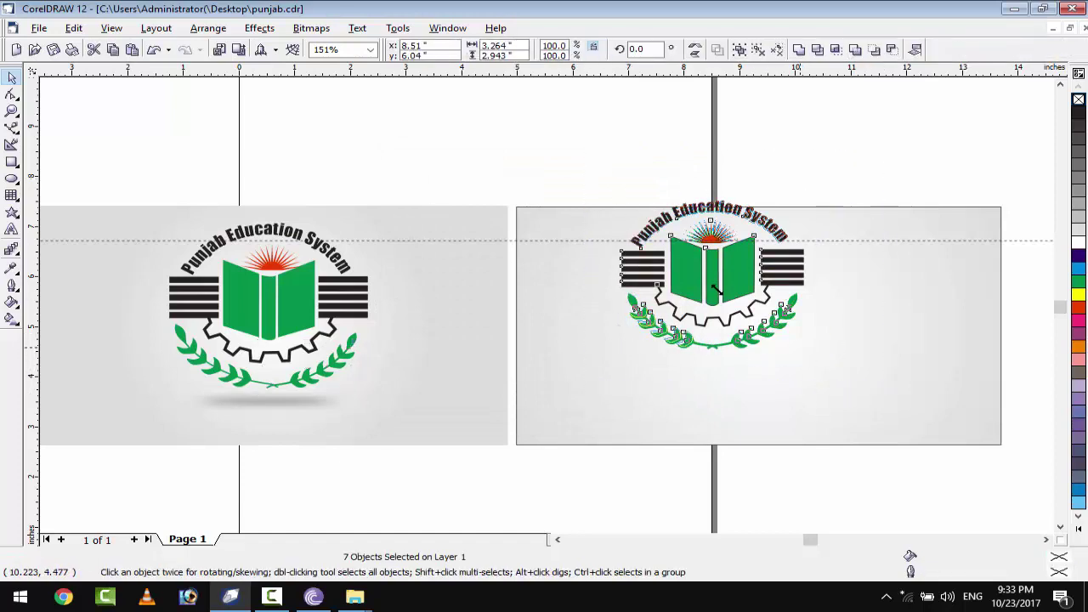
pyautogui.moveTo(728, 287); pyautogui.dragTo(766, 318)
pyautogui.press('Escape')
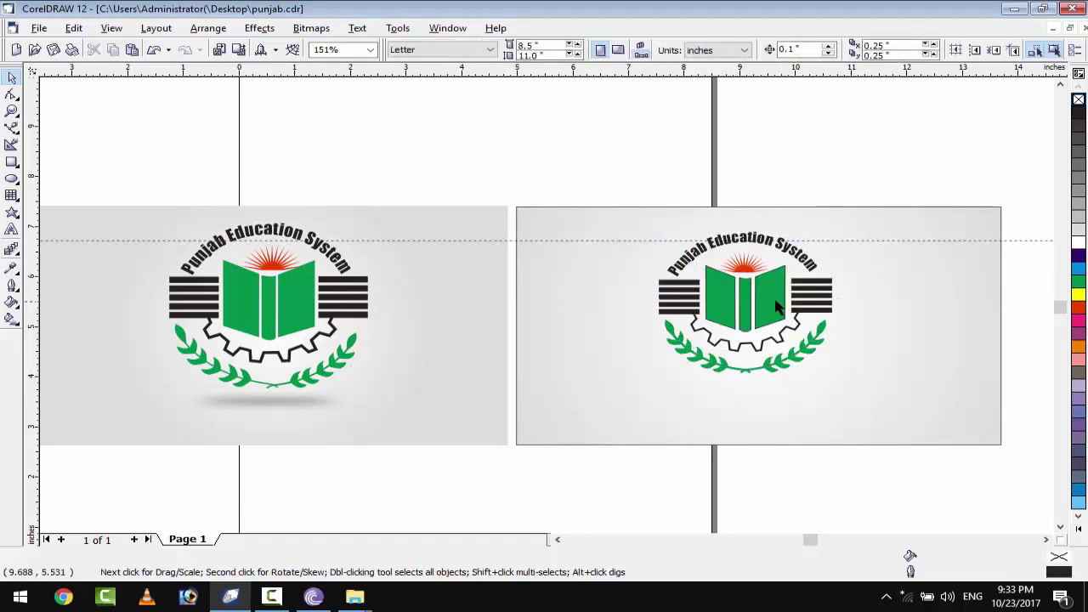
# - Remove the outline from the recreated logo's book
pyautogui.scroll(1, 791, 289)
pyautogui.click(791, 290)
pyautogui.rightClick(1079, 101)
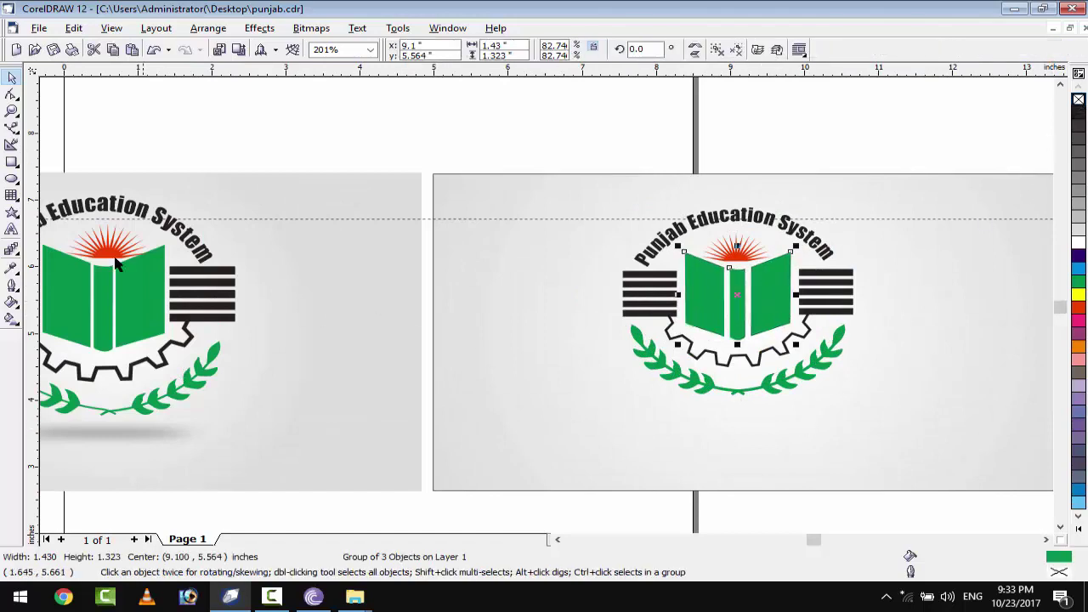
# - Draw a thin ellipse below the logo, convert it to a bitmap, and apply Gaussian Blur radius 44
pyautogui.click(11, 178)
pyautogui.moveTo(700, 408); pyautogui.dragTo(802, 412)
pyautogui.click(311, 28)
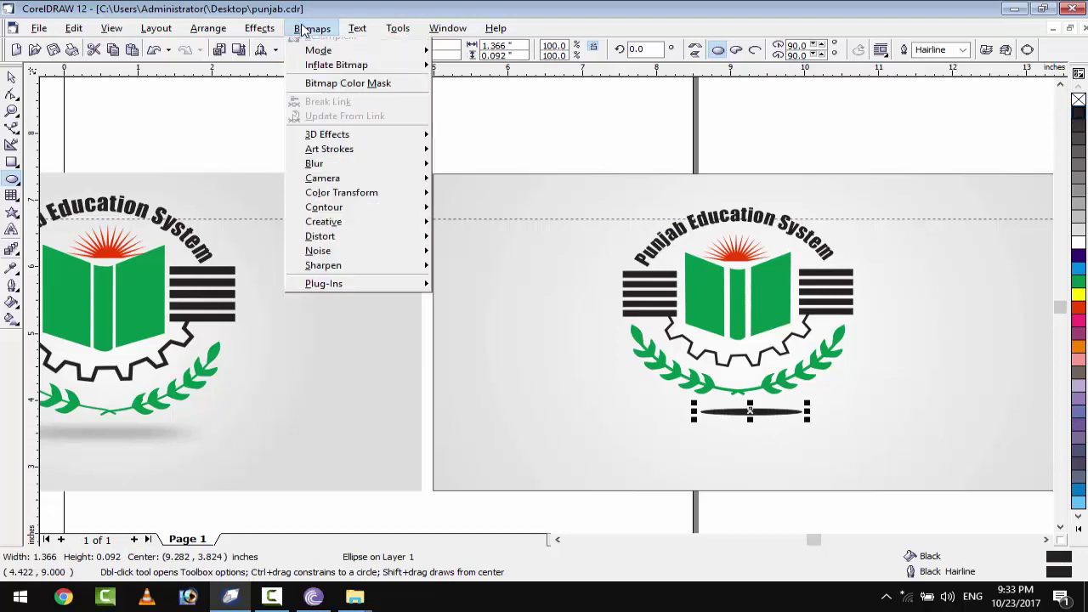
pyautogui.click(349, 45)
pyautogui.click(620, 255)
pyautogui.click(312, 28)
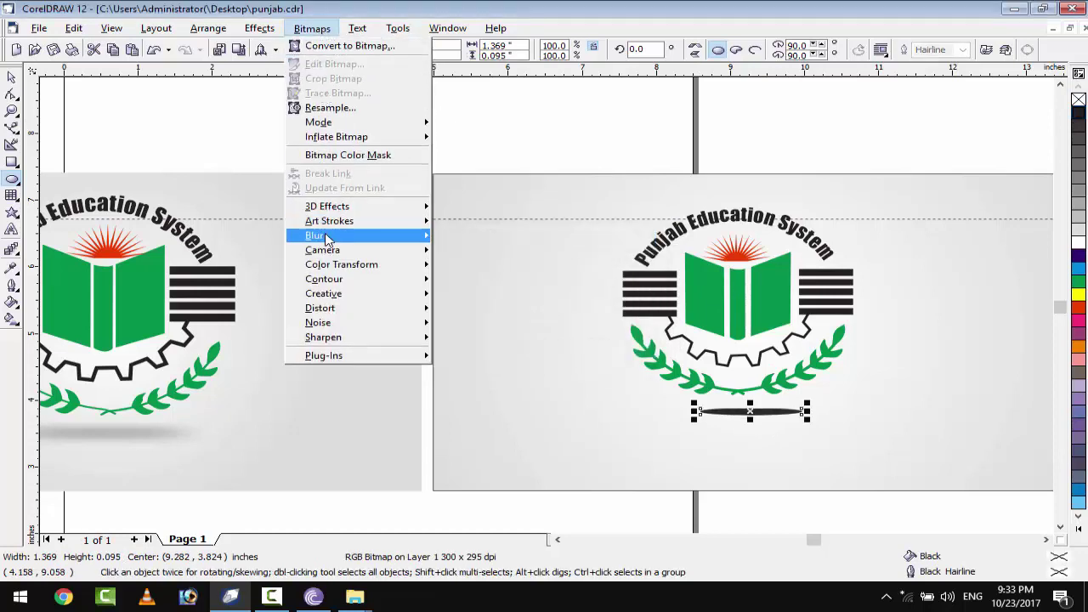
pyautogui.click(489, 249)
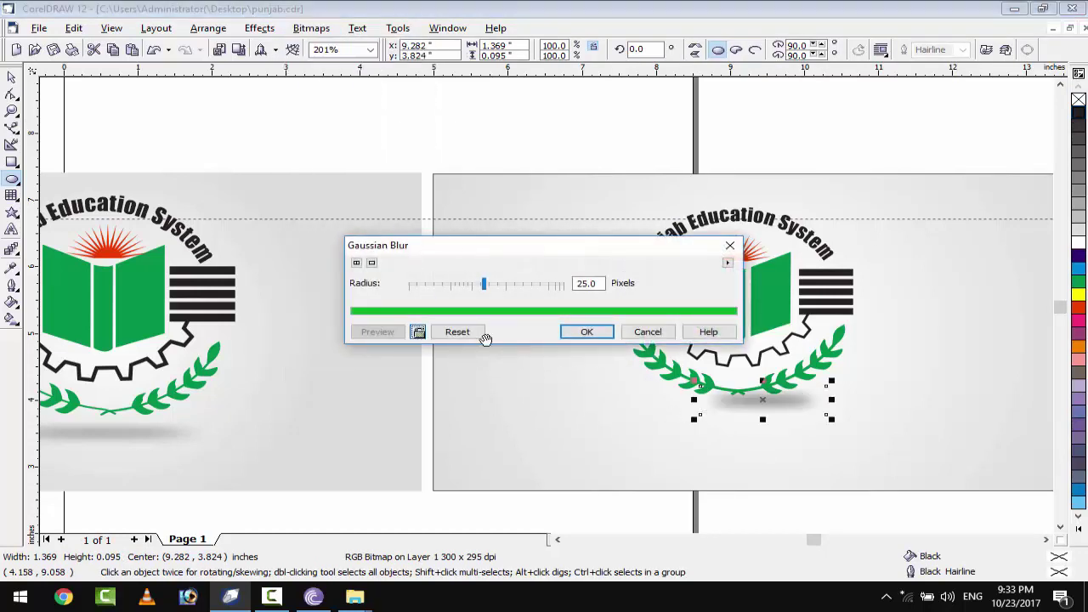
pyautogui.moveTo(483, 284); pyautogui.dragTo(498, 288)
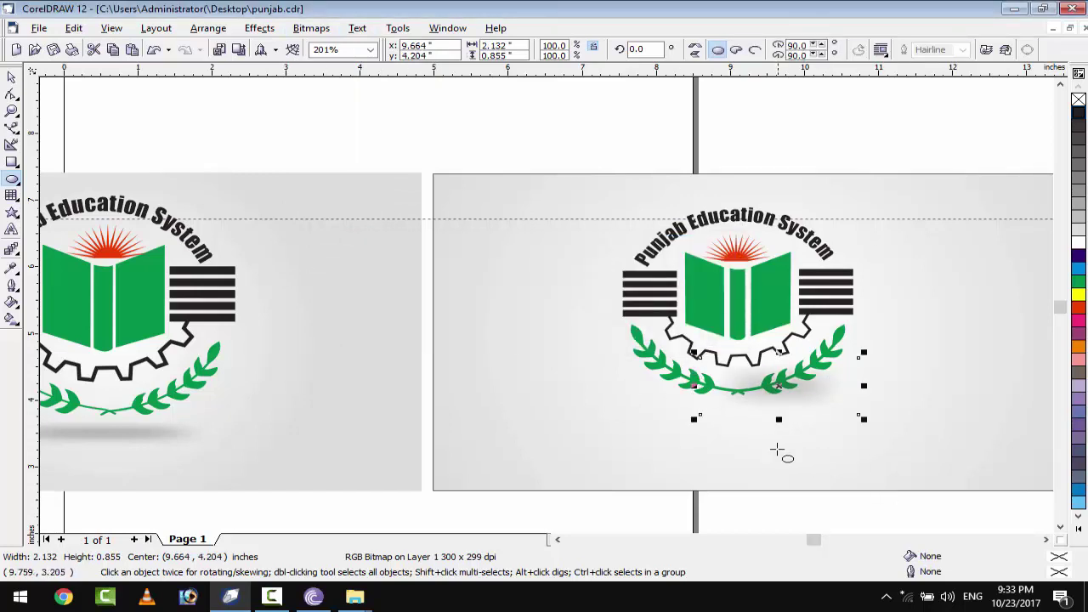
# - Flatten, widen and position the blurred shadow beneath the logo
pyautogui.moveTo(779, 419)
pyautogui.mouseDown()
pyautogui.moveTo(779, 403)
pyautogui.moveTo(739, 414)
pyautogui.mouseUp()
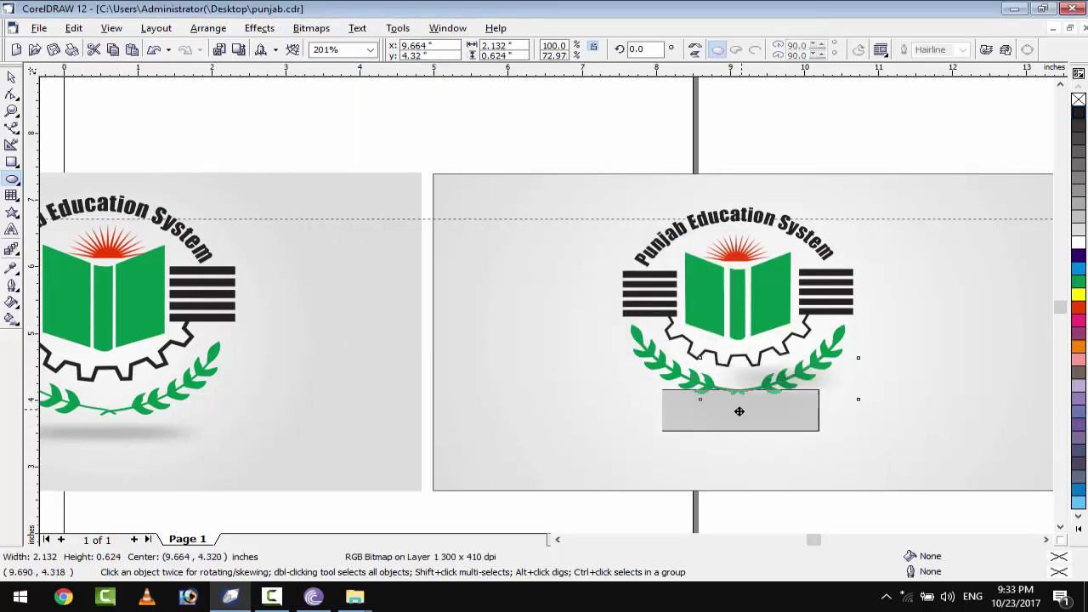
pyautogui.moveTo(824, 416); pyautogui.dragTo(846, 411)
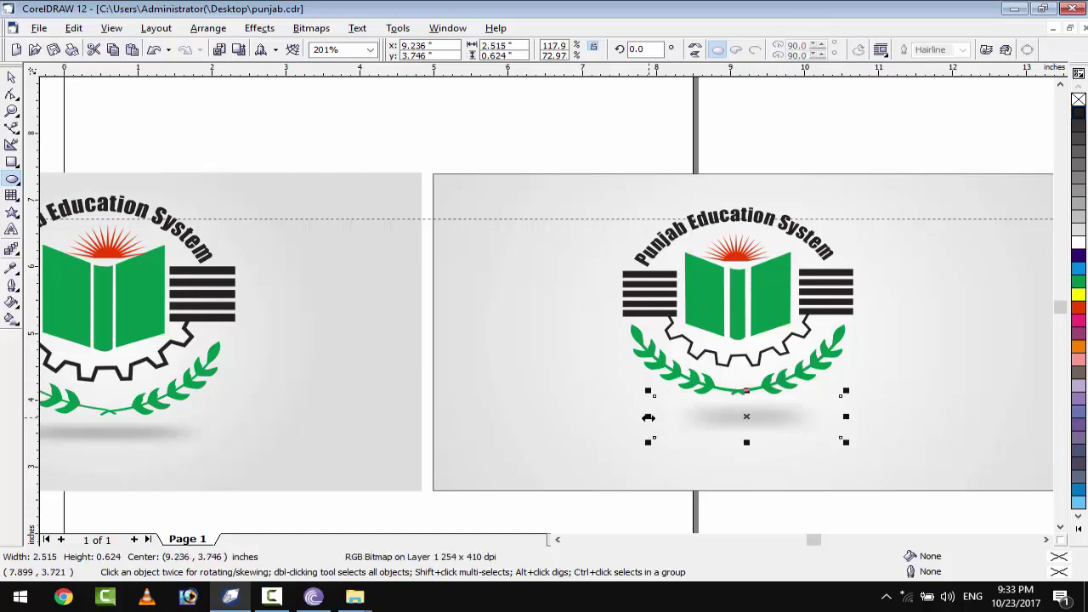
pyautogui.moveTo(737, 444); pyautogui.dragTo(737, 431)
pyautogui.press('space')
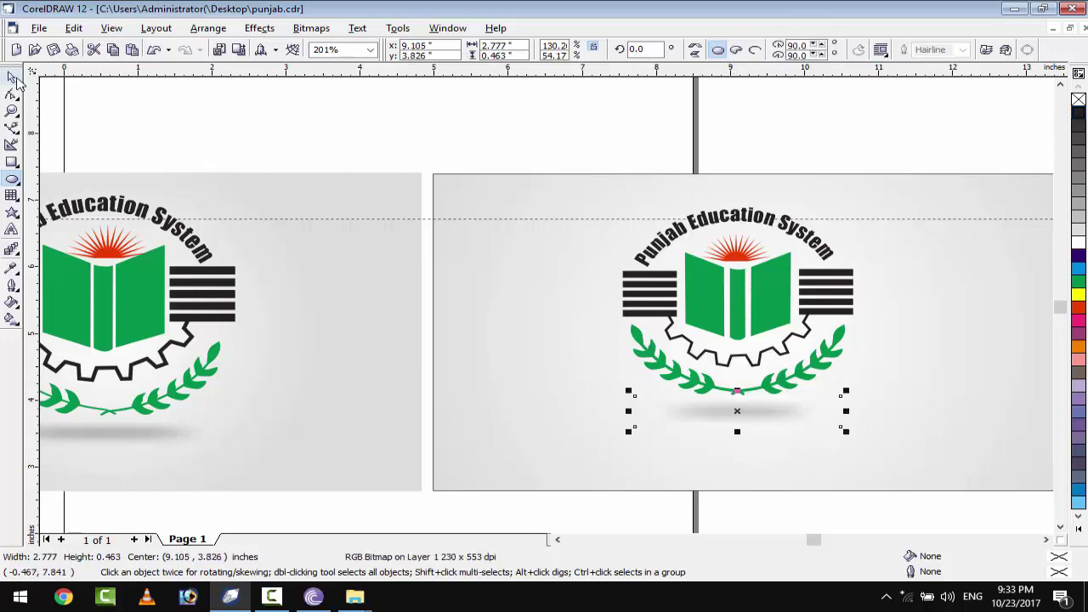
pyautogui.scroll(-1, 323, 187)
# - Group the logo parts and centre them horizontally and vertically on the background
pyautogui.moveTo(440, 134); pyautogui.dragTo(797, 433)
pyautogui.hotkey('ctrl', 'g')
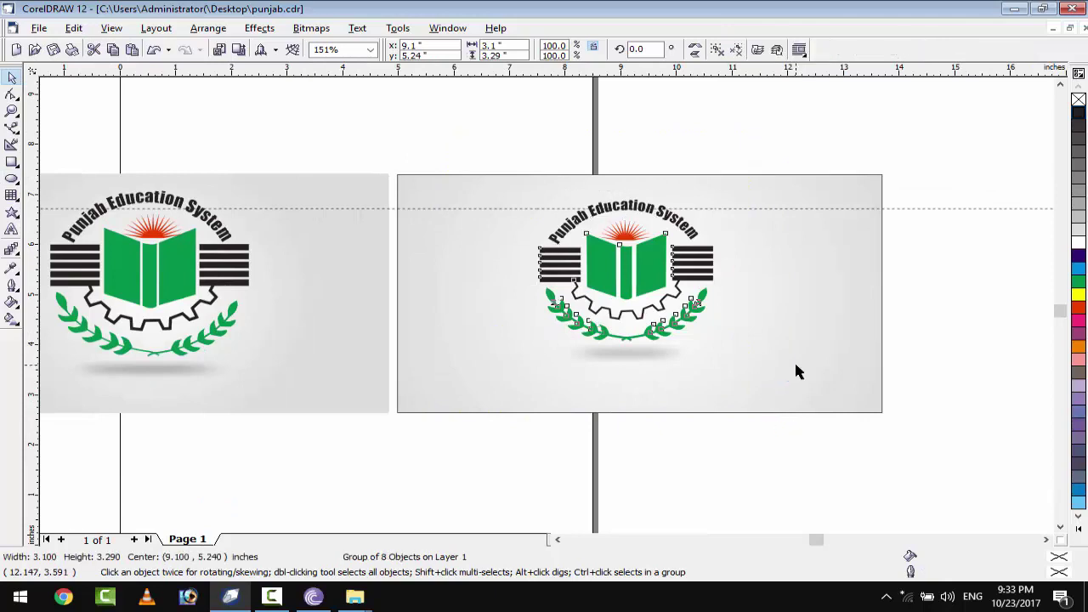
pyautogui.keyDown('shift'); pyautogui.click(793, 365); pyautogui.keyUp('shift')
pyautogui.press('c')
pyautogui.press('e')
pyautogui.press('Escape')
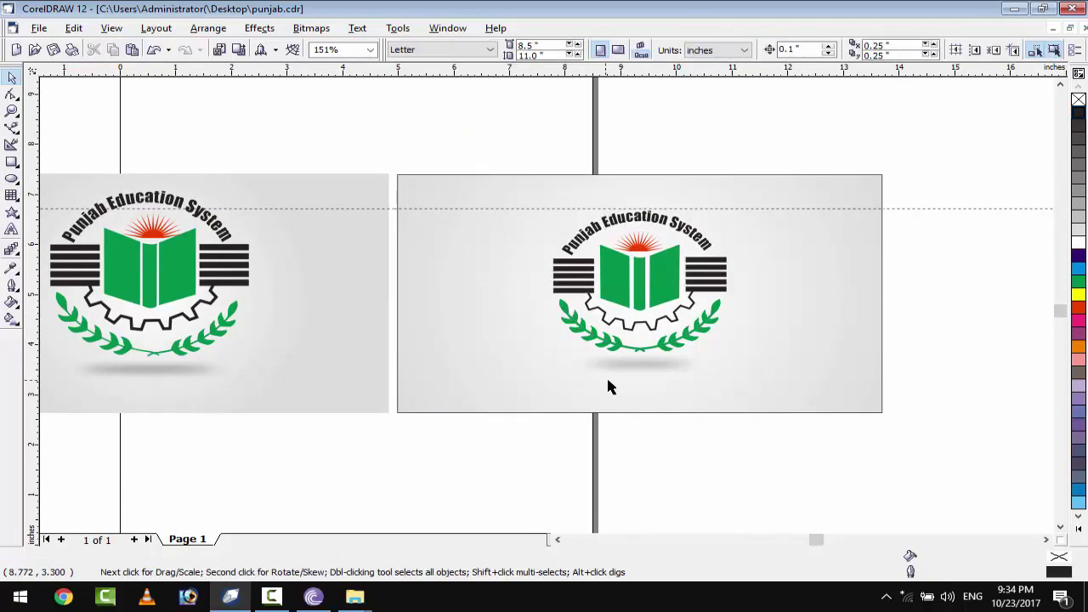
# - Delete the horizontal guideline
pyautogui.hscroll(-3, 605, 377)
pyautogui.click(539, 221)
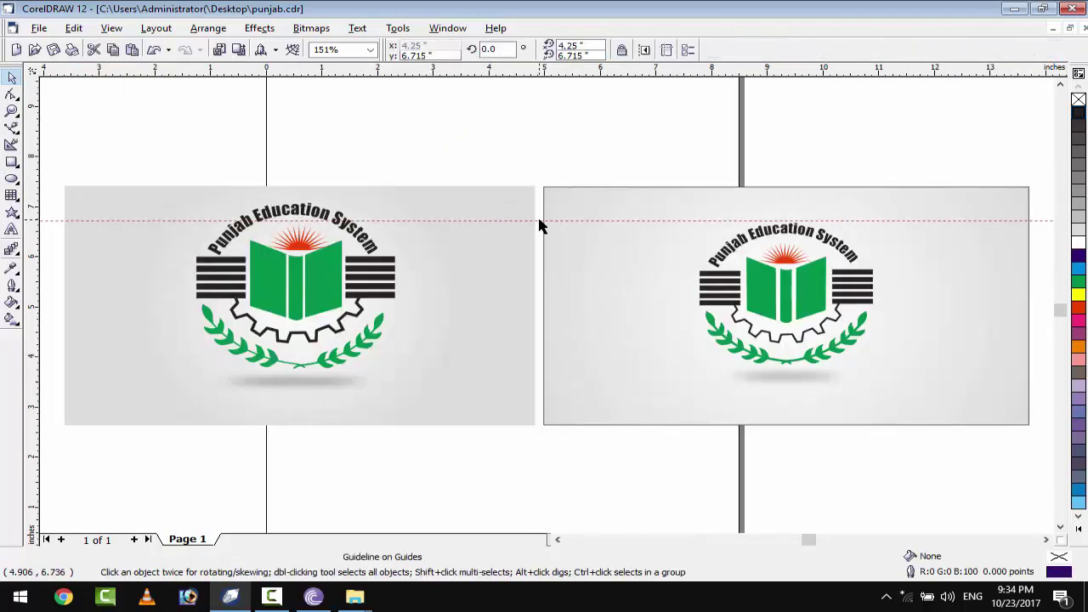
pyautogui.press('Delete')
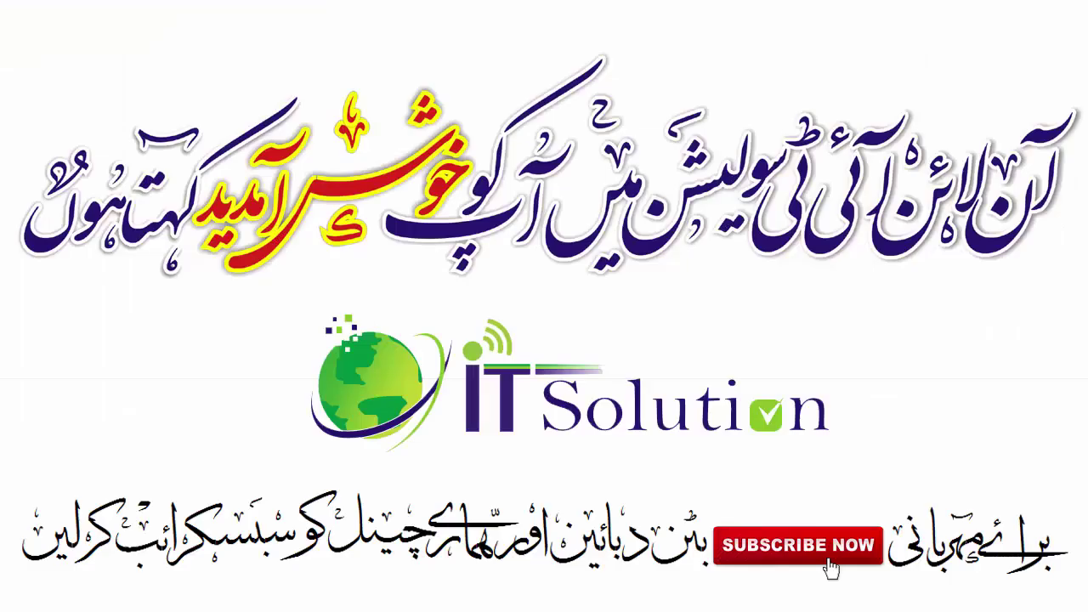